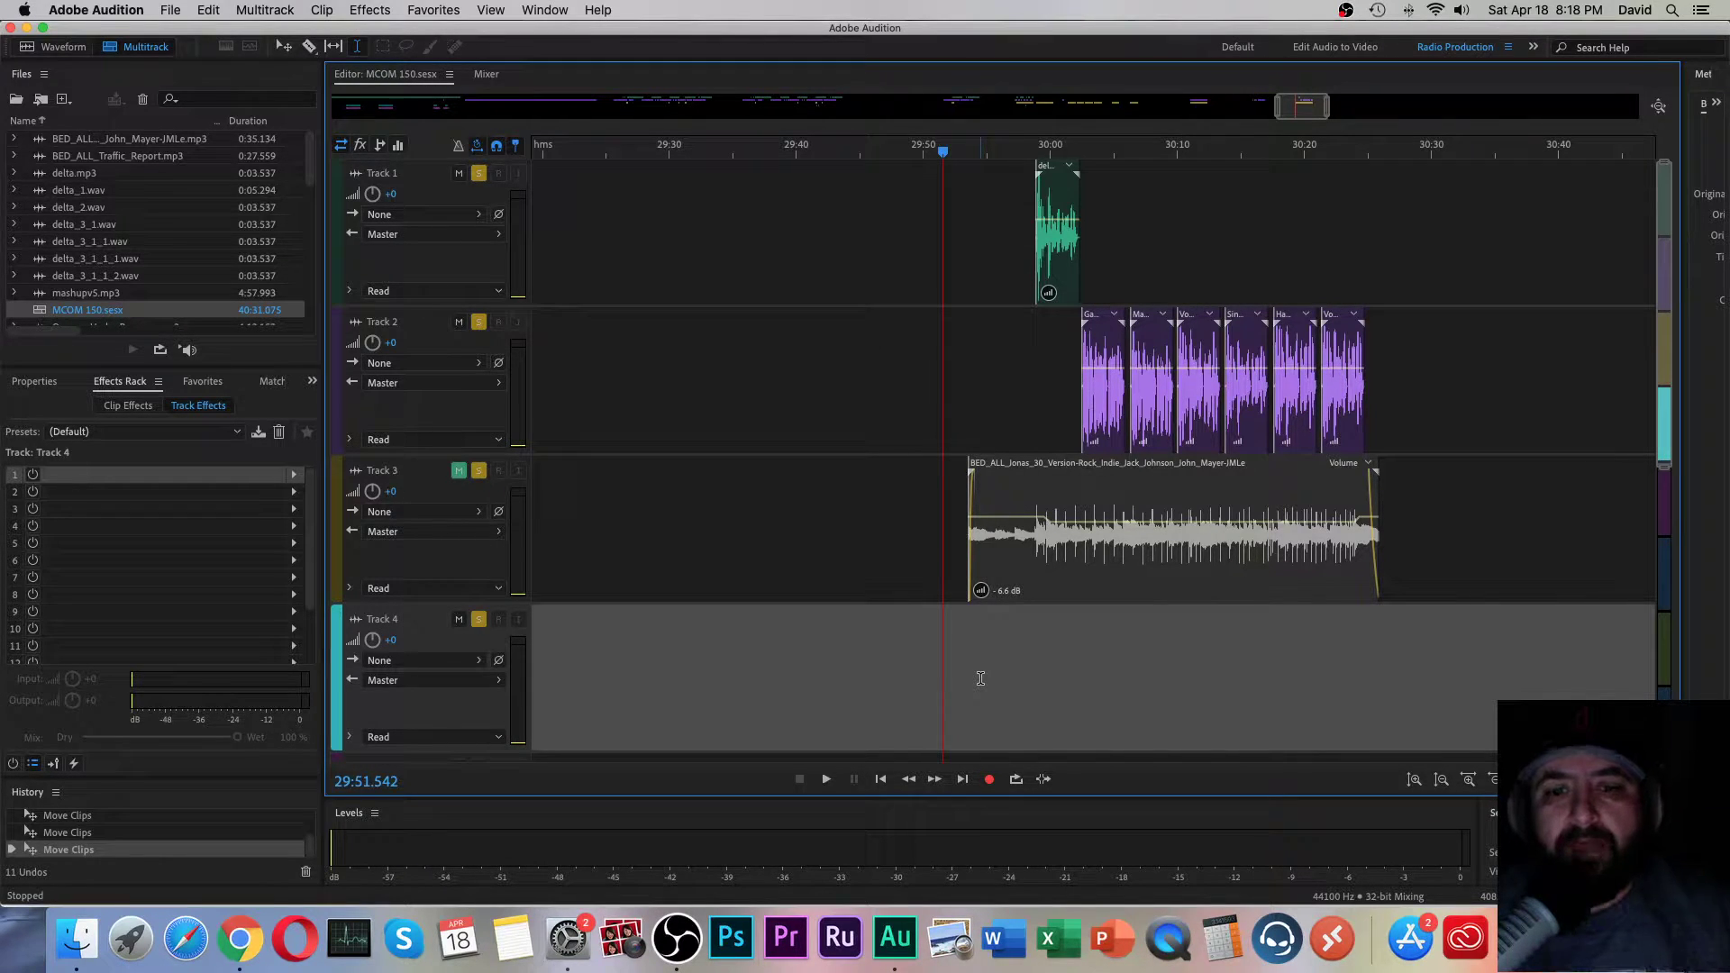
Step: Scroll the timeline to around 30:00 to show delta_1 and the first Track 2 vocal clip
{"action": "scroll", "coordinate": [979, 678], "scroll_direction": "right", "scroll_amount": 3}
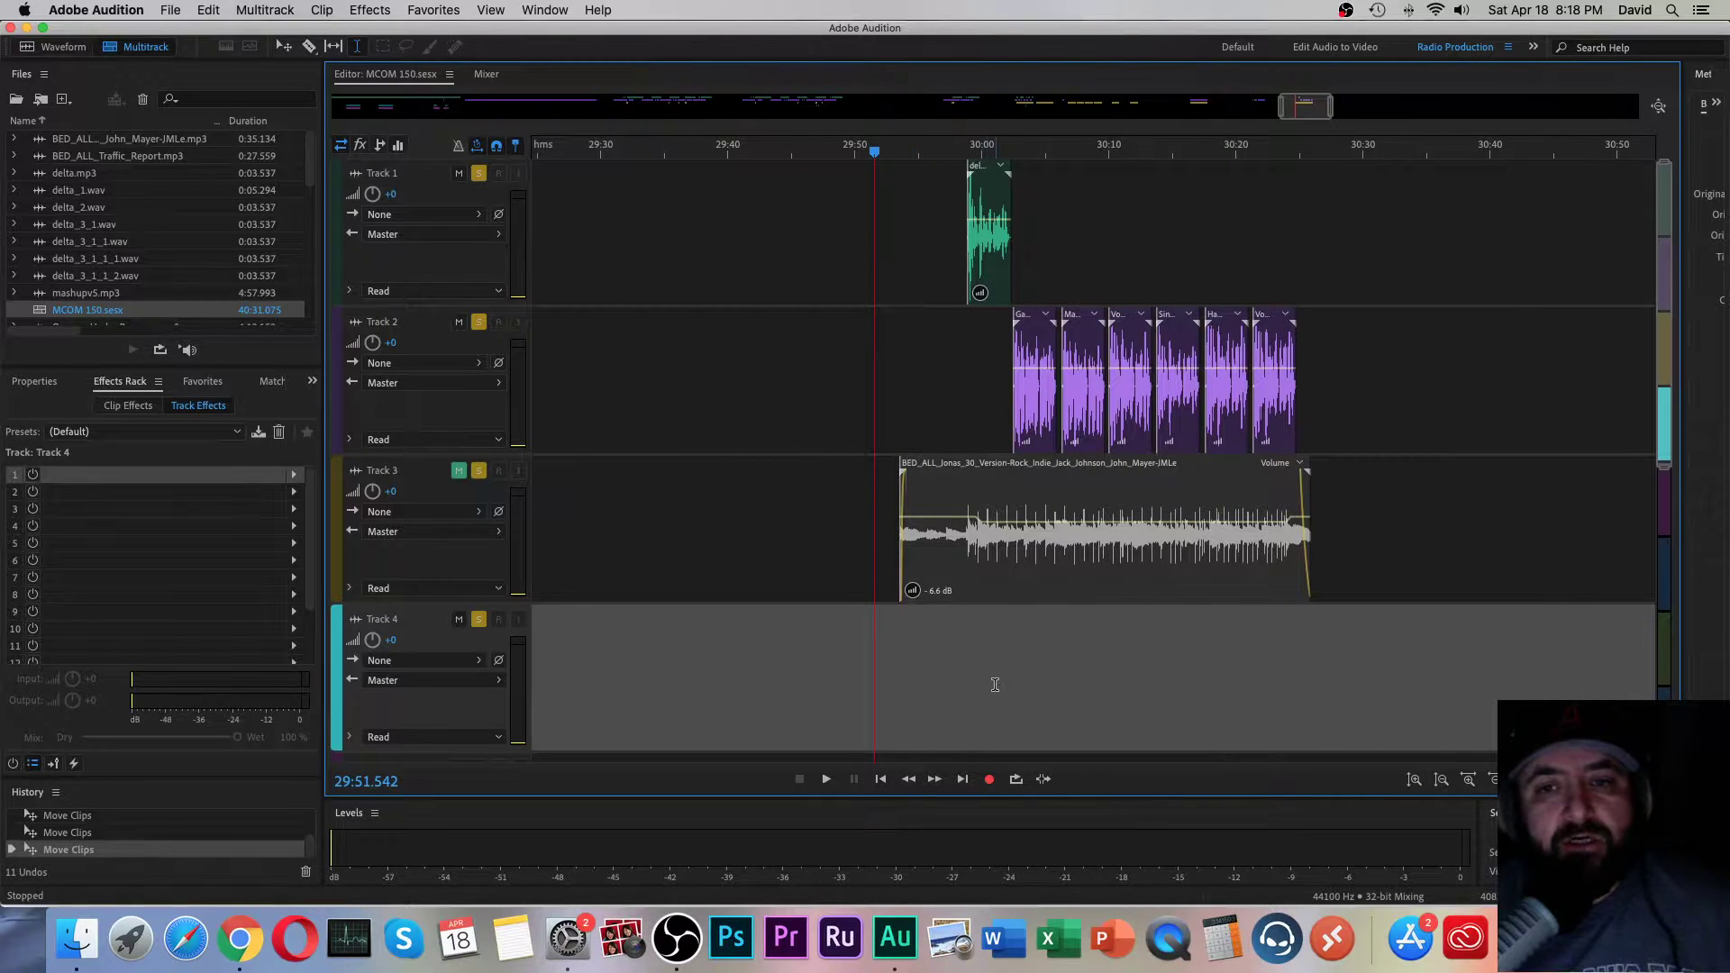
{"action": "scroll", "coordinate": [995, 686], "scroll_direction": "right", "scroll_amount": 4}
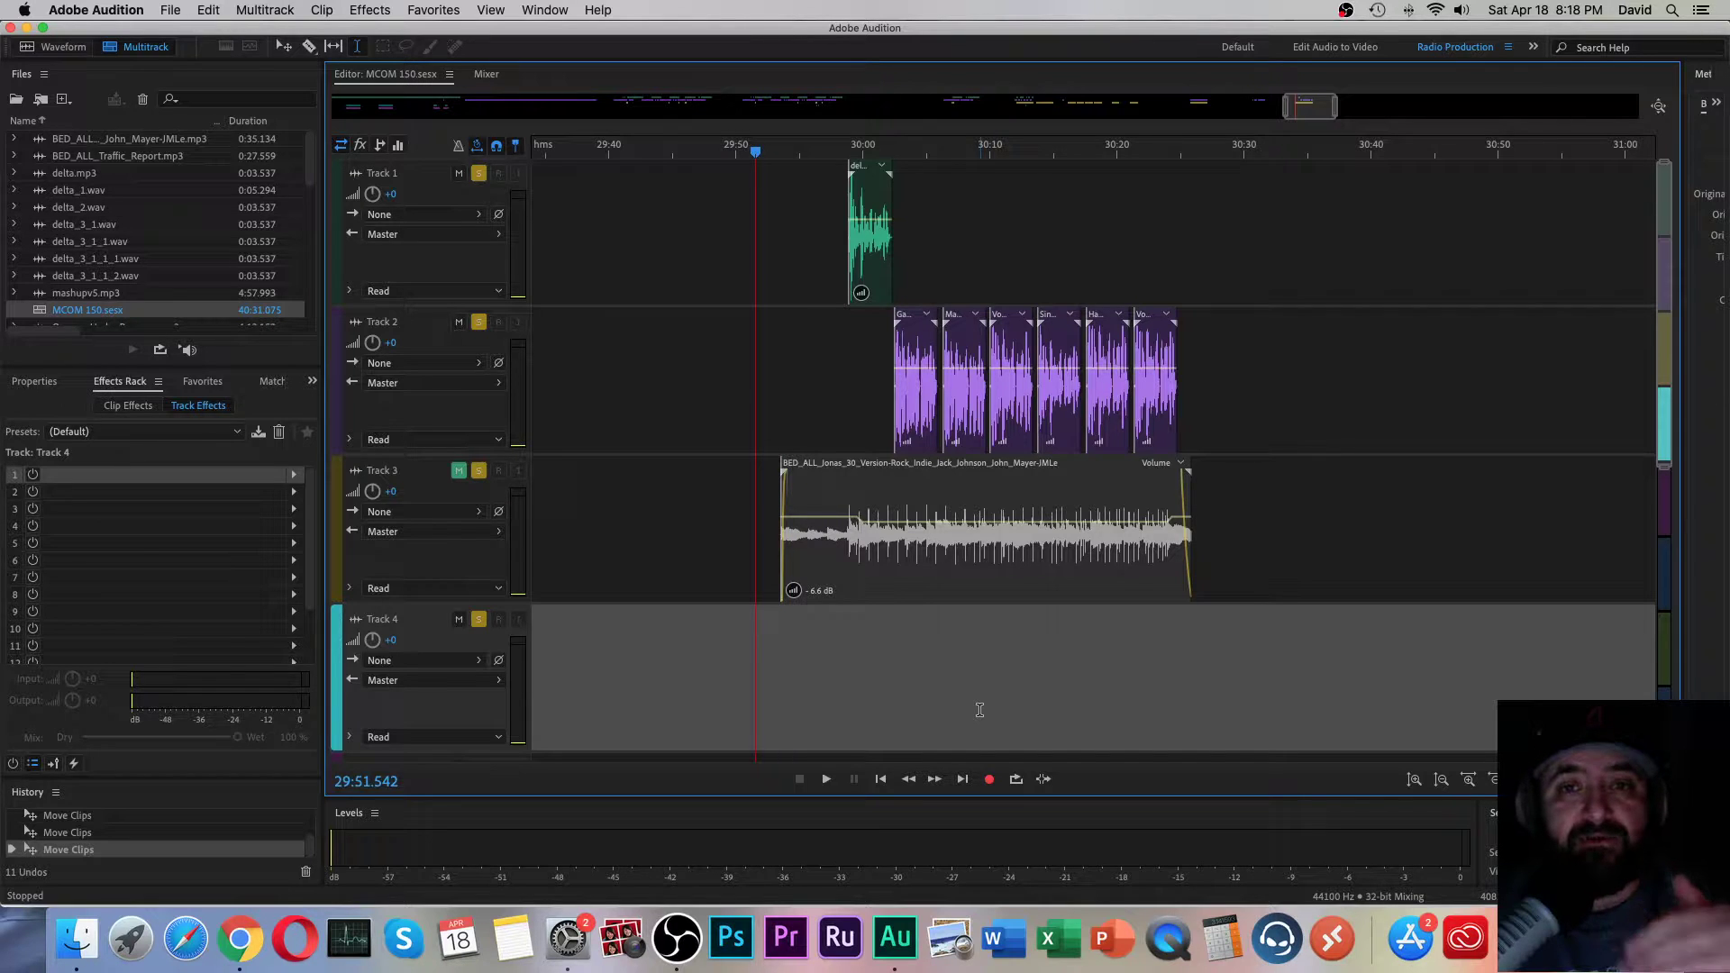
{"action": "scroll", "coordinate": [864, 316], "scroll_direction": "up", "scroll_amount": 6}
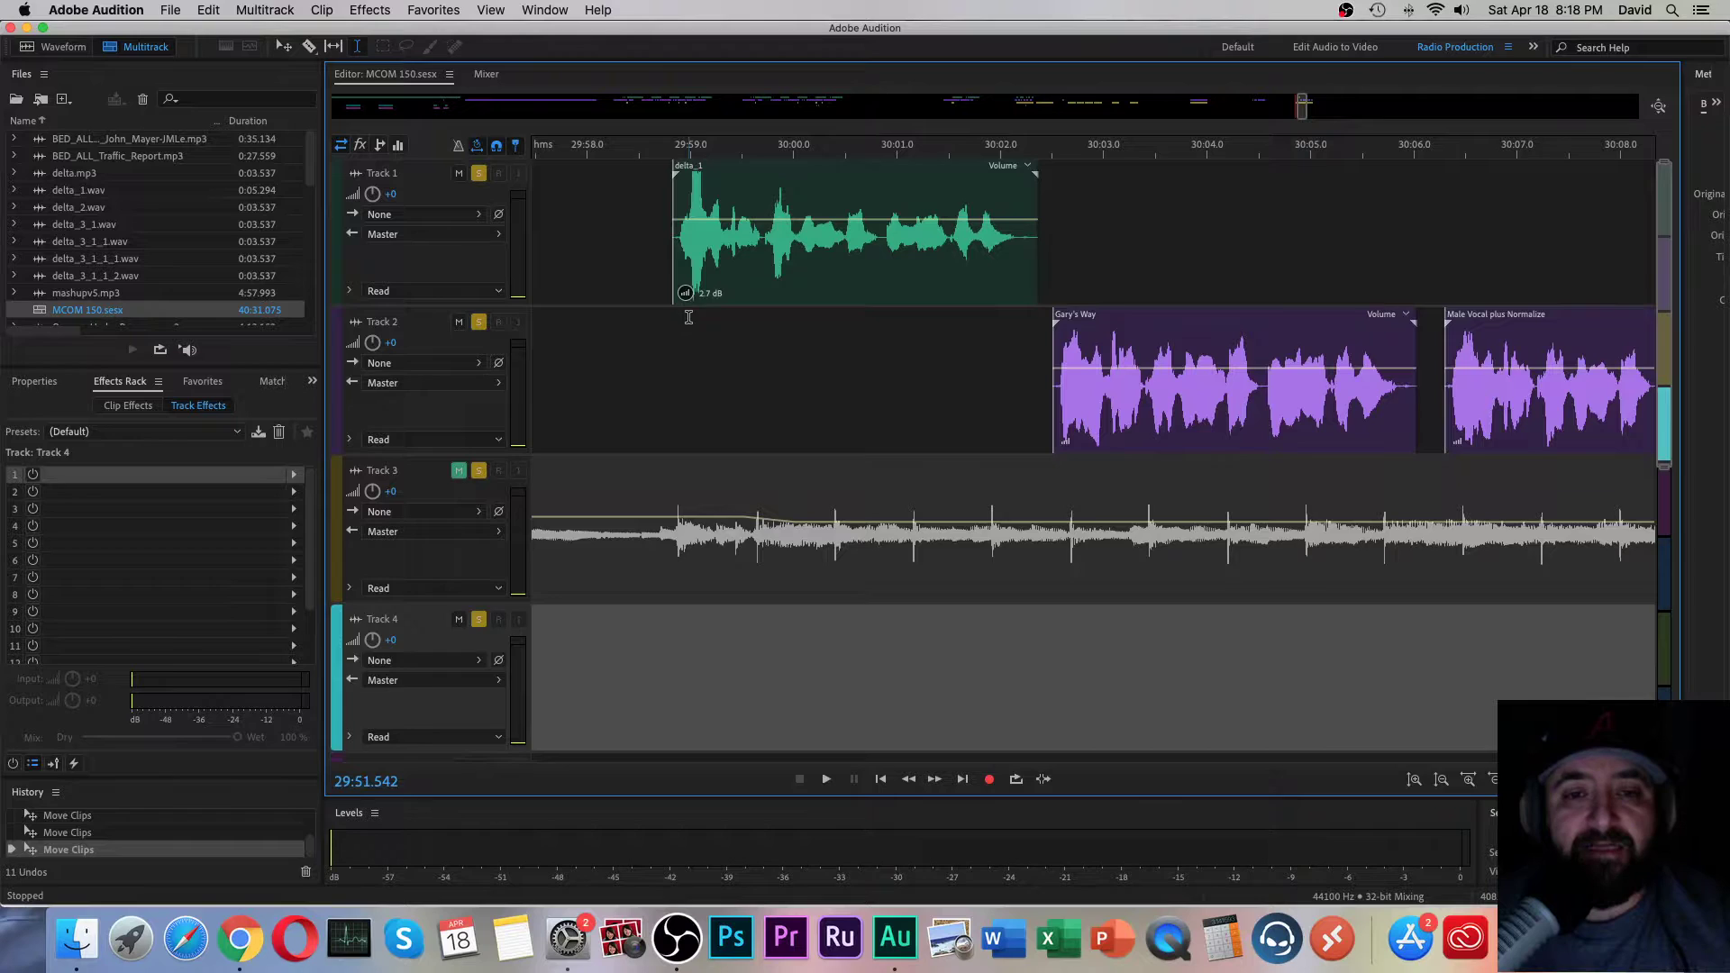
Step: Put the playhead just before 30:00 and zoom out to see all six Track 2 vocal clips
{"action": "left_click_drag", "start_coordinate": [690, 317], "coordinate": [1039, 328]}
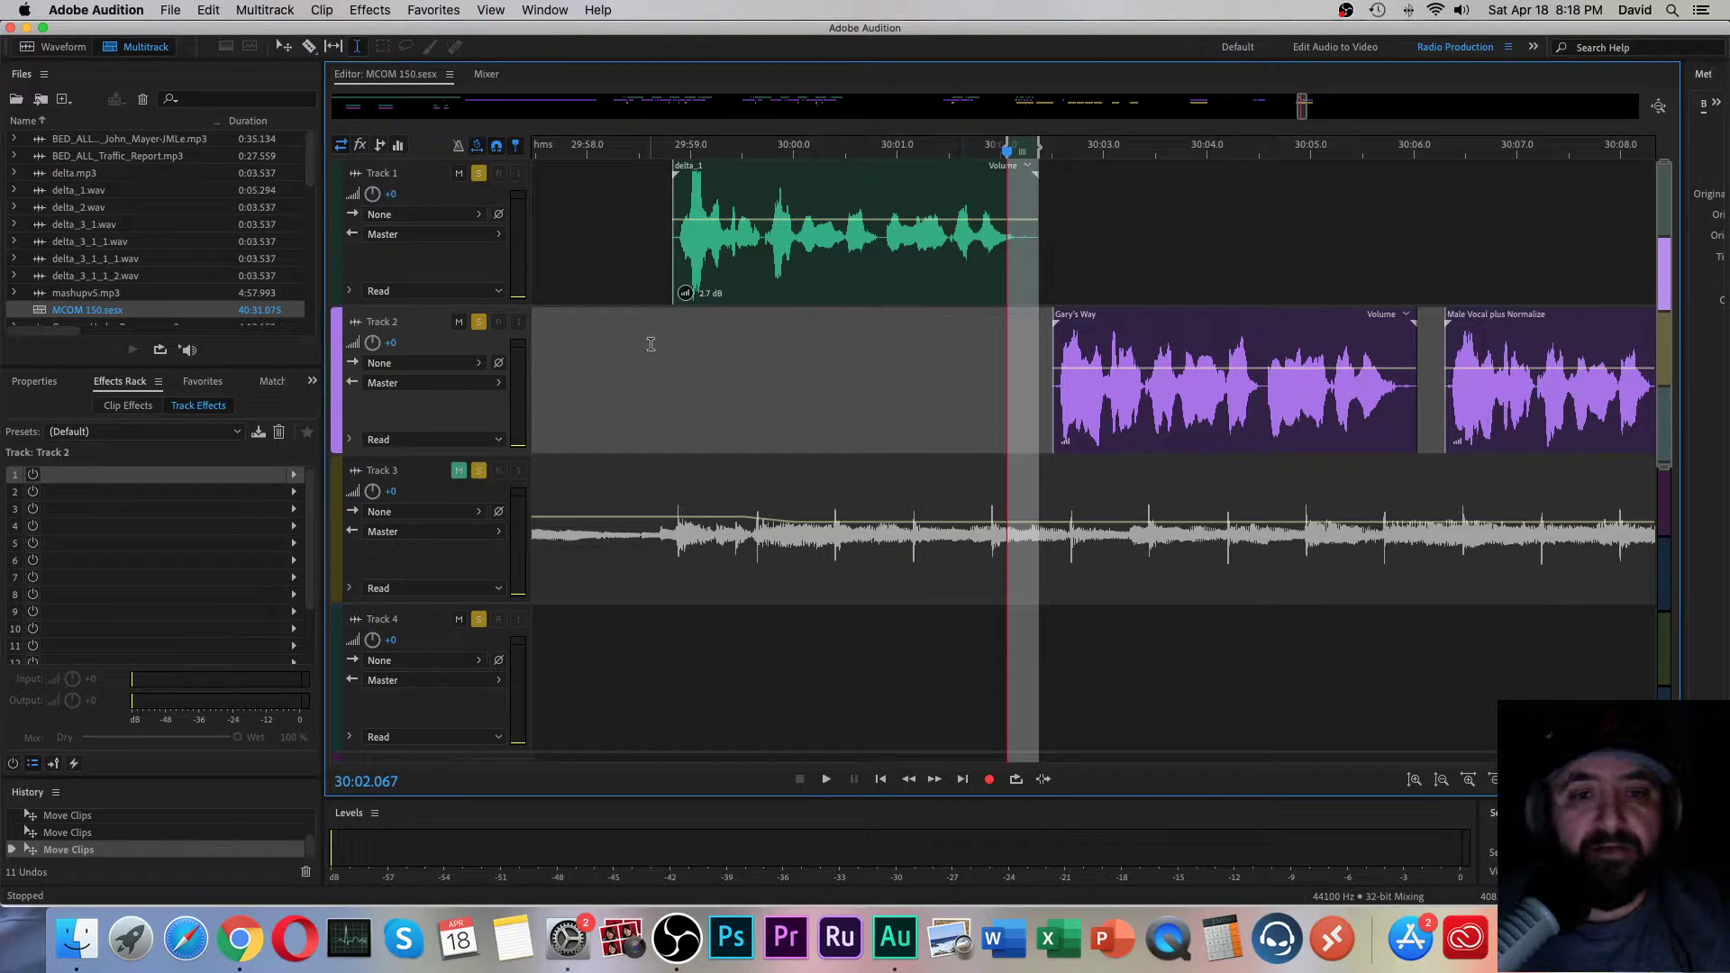
{"action": "left_click", "coordinate": [685, 354]}
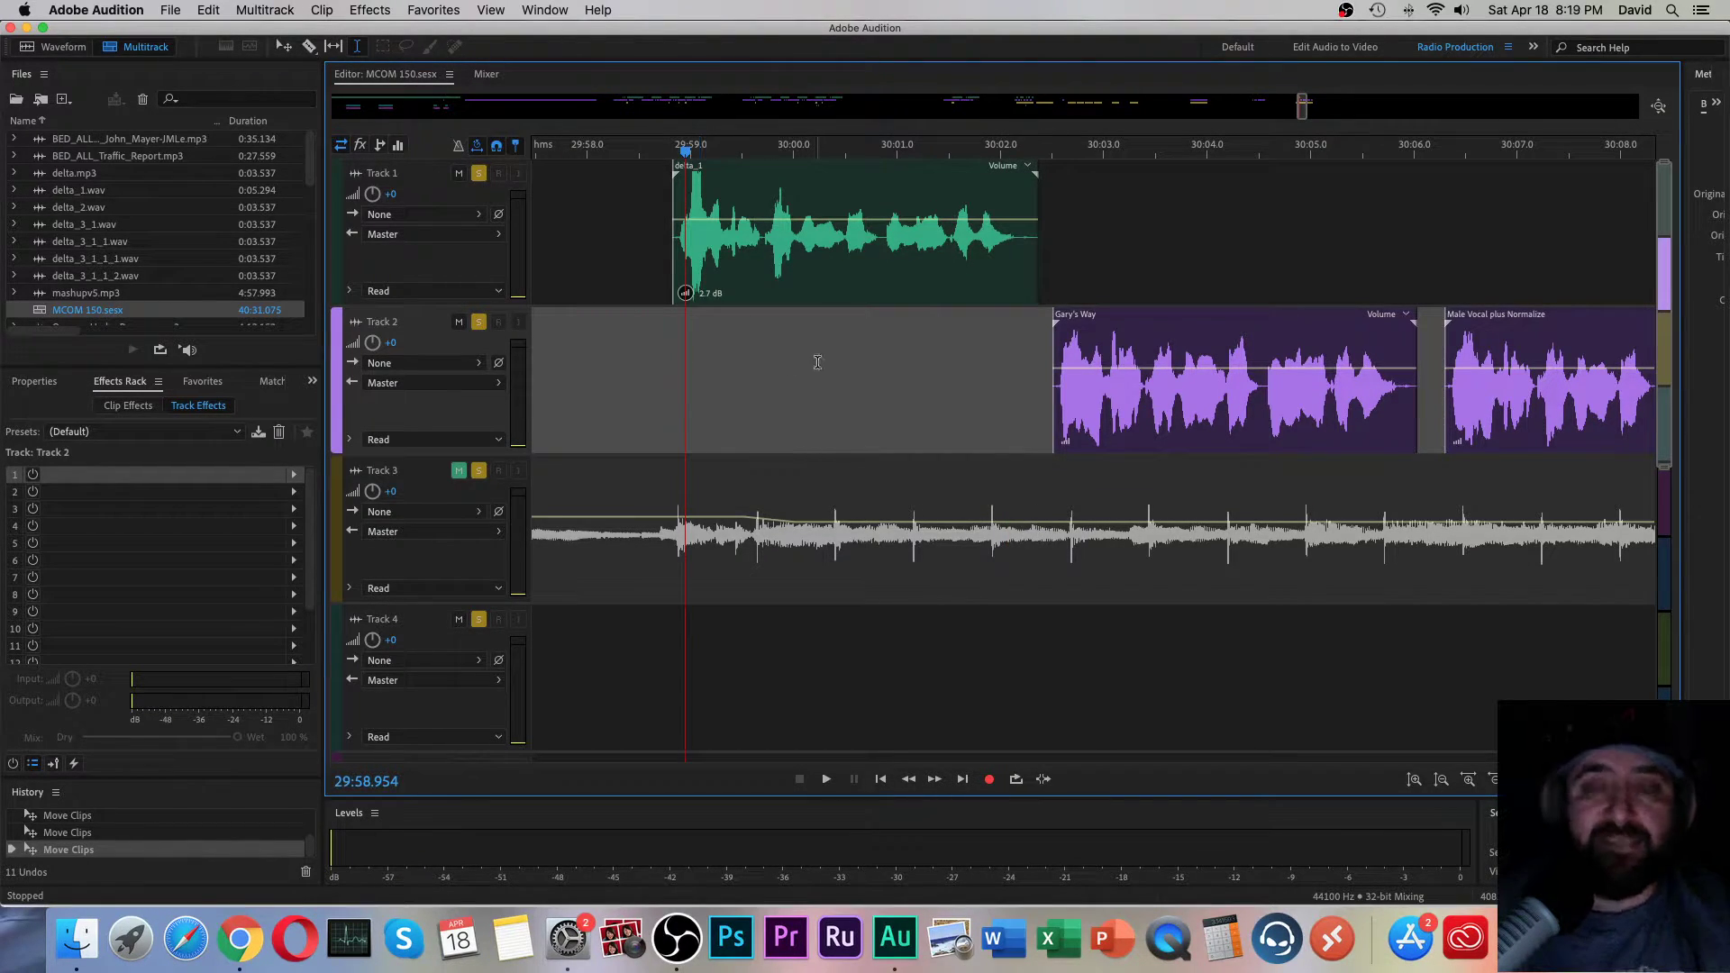
{"action": "scroll", "coordinate": [817, 362], "scroll_direction": "down", "scroll_amount": 5}
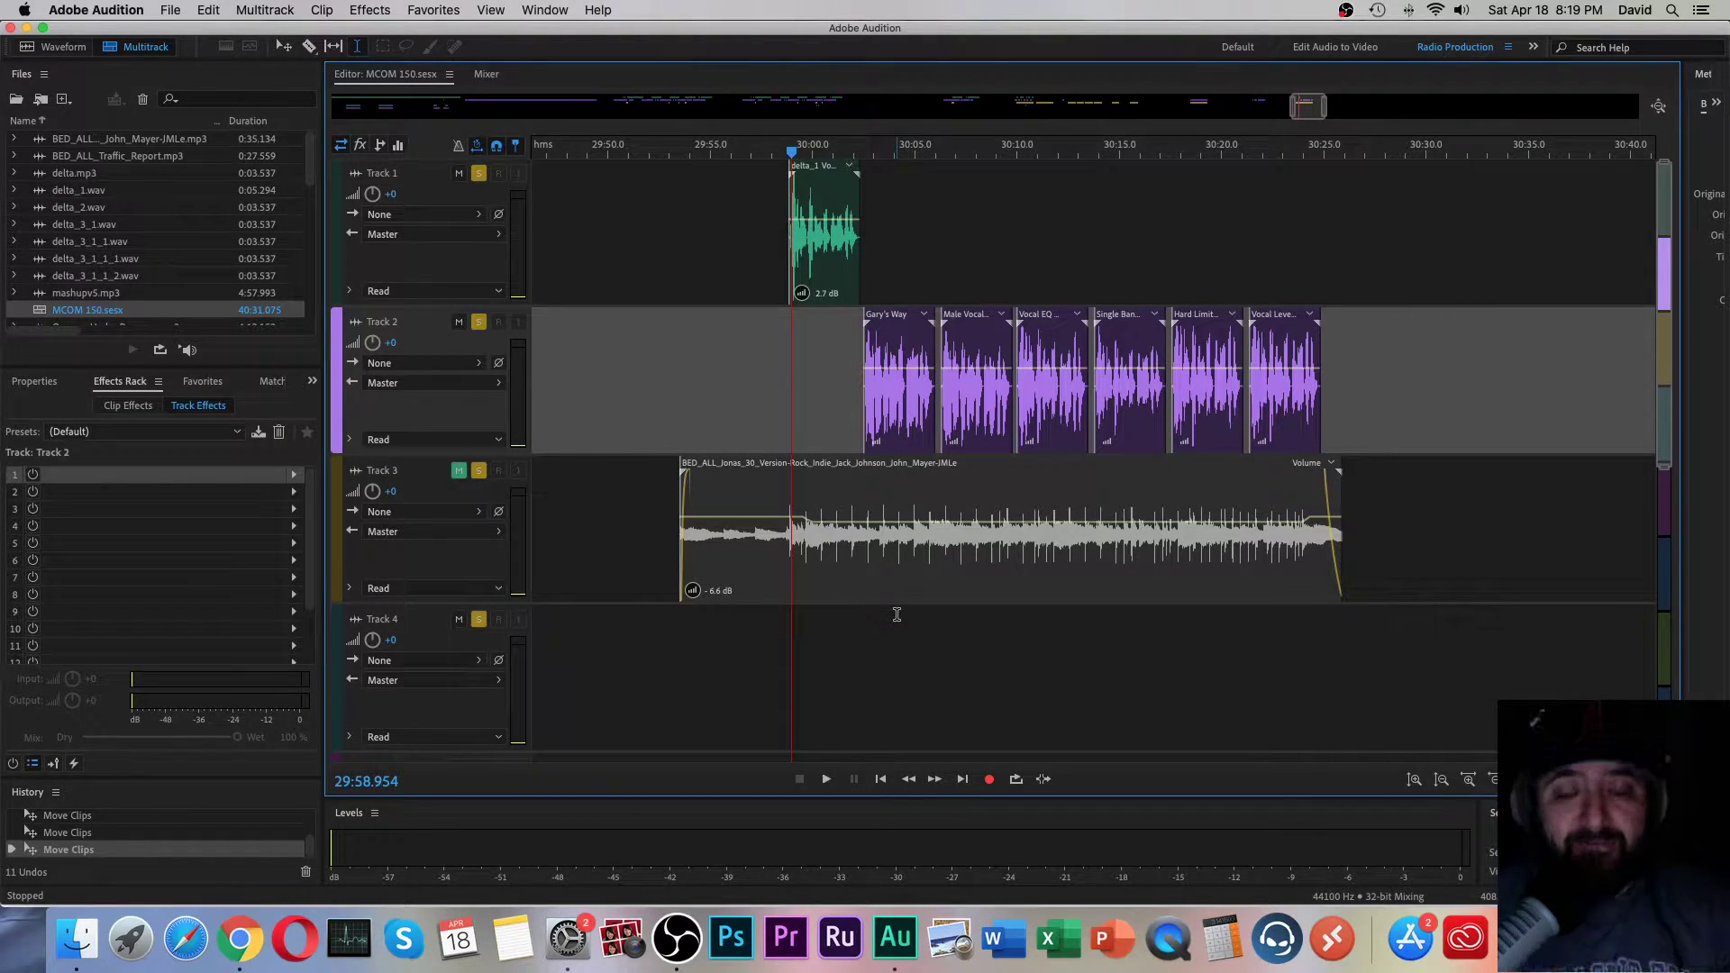
{"action": "left_click", "coordinate": [790, 396]}
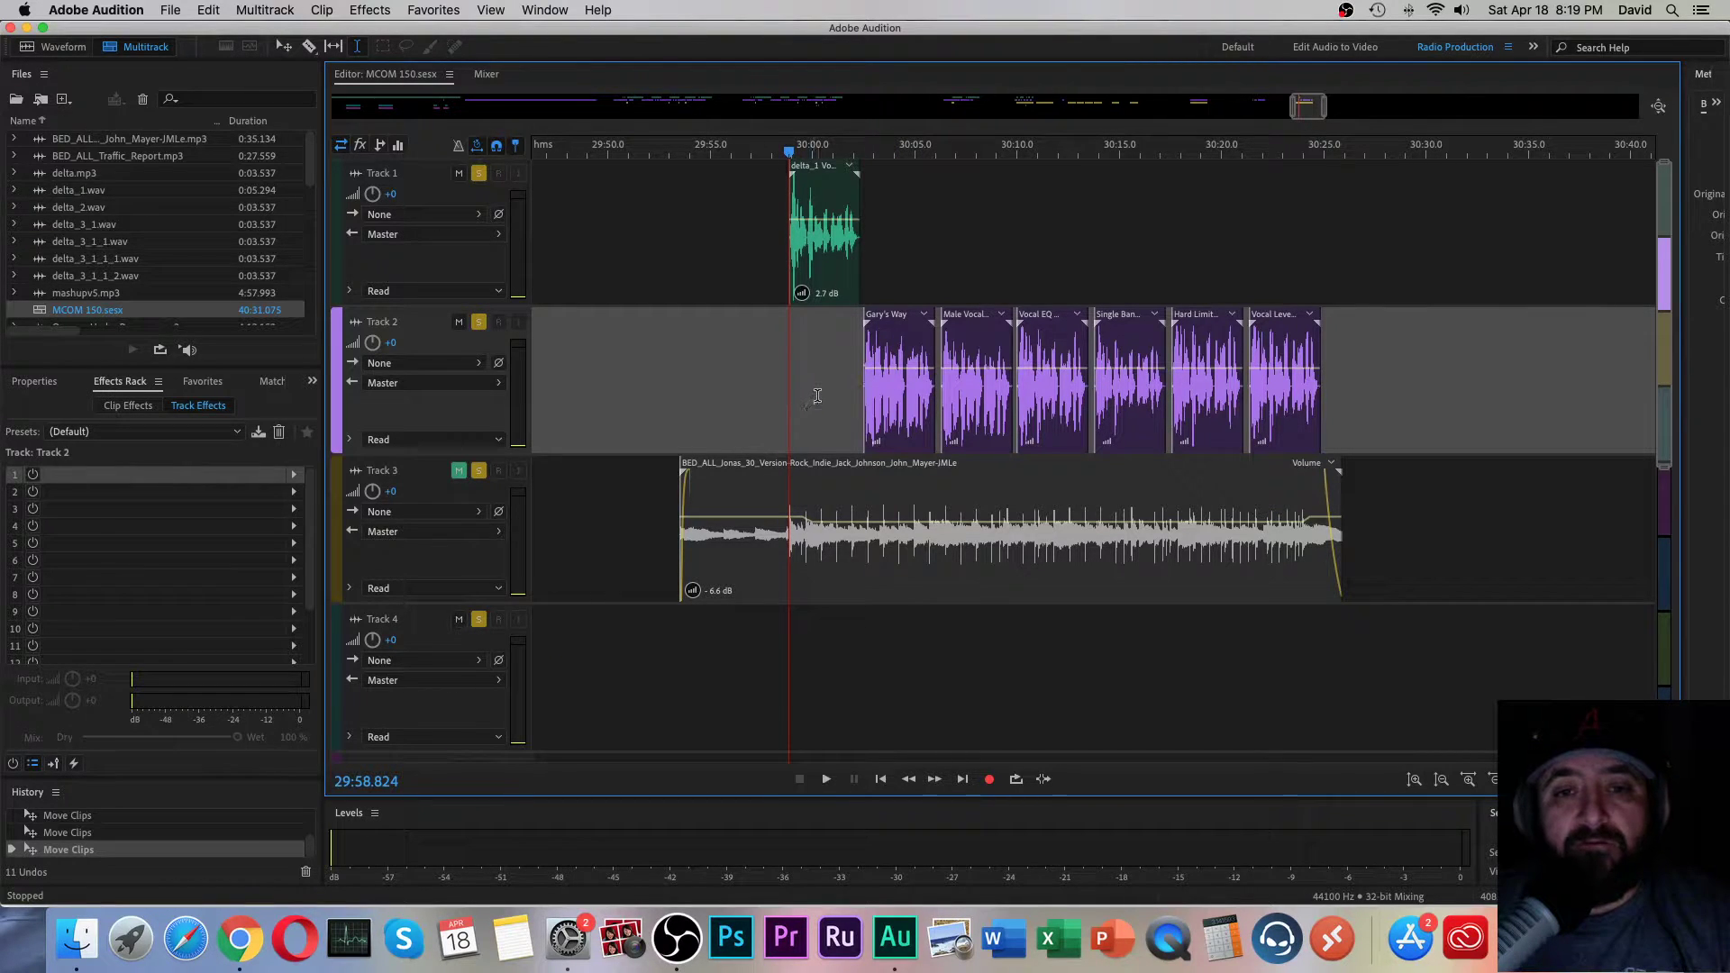
{"action": "key", "text": "space"}
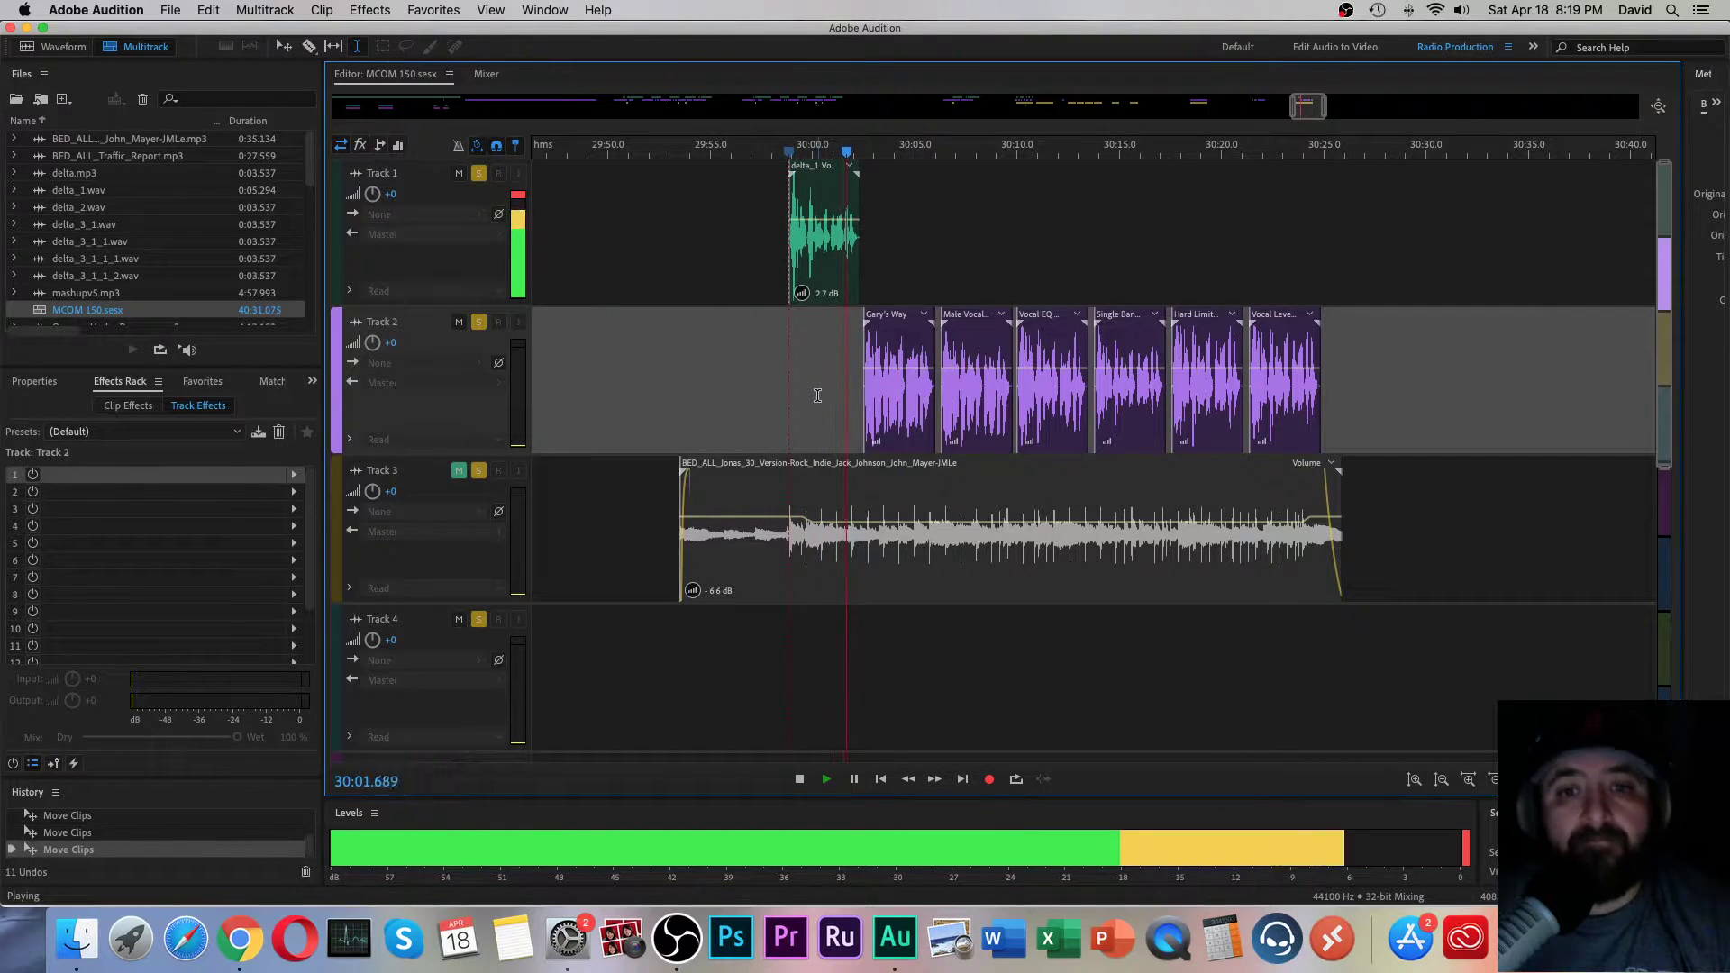
{"action": "key", "text": "space"}
{"action": "key", "text": "equal"}
{"action": "key", "text": "minus"}
{"action": "key", "text": "minus"}
{"action": "key", "text": "minus"}
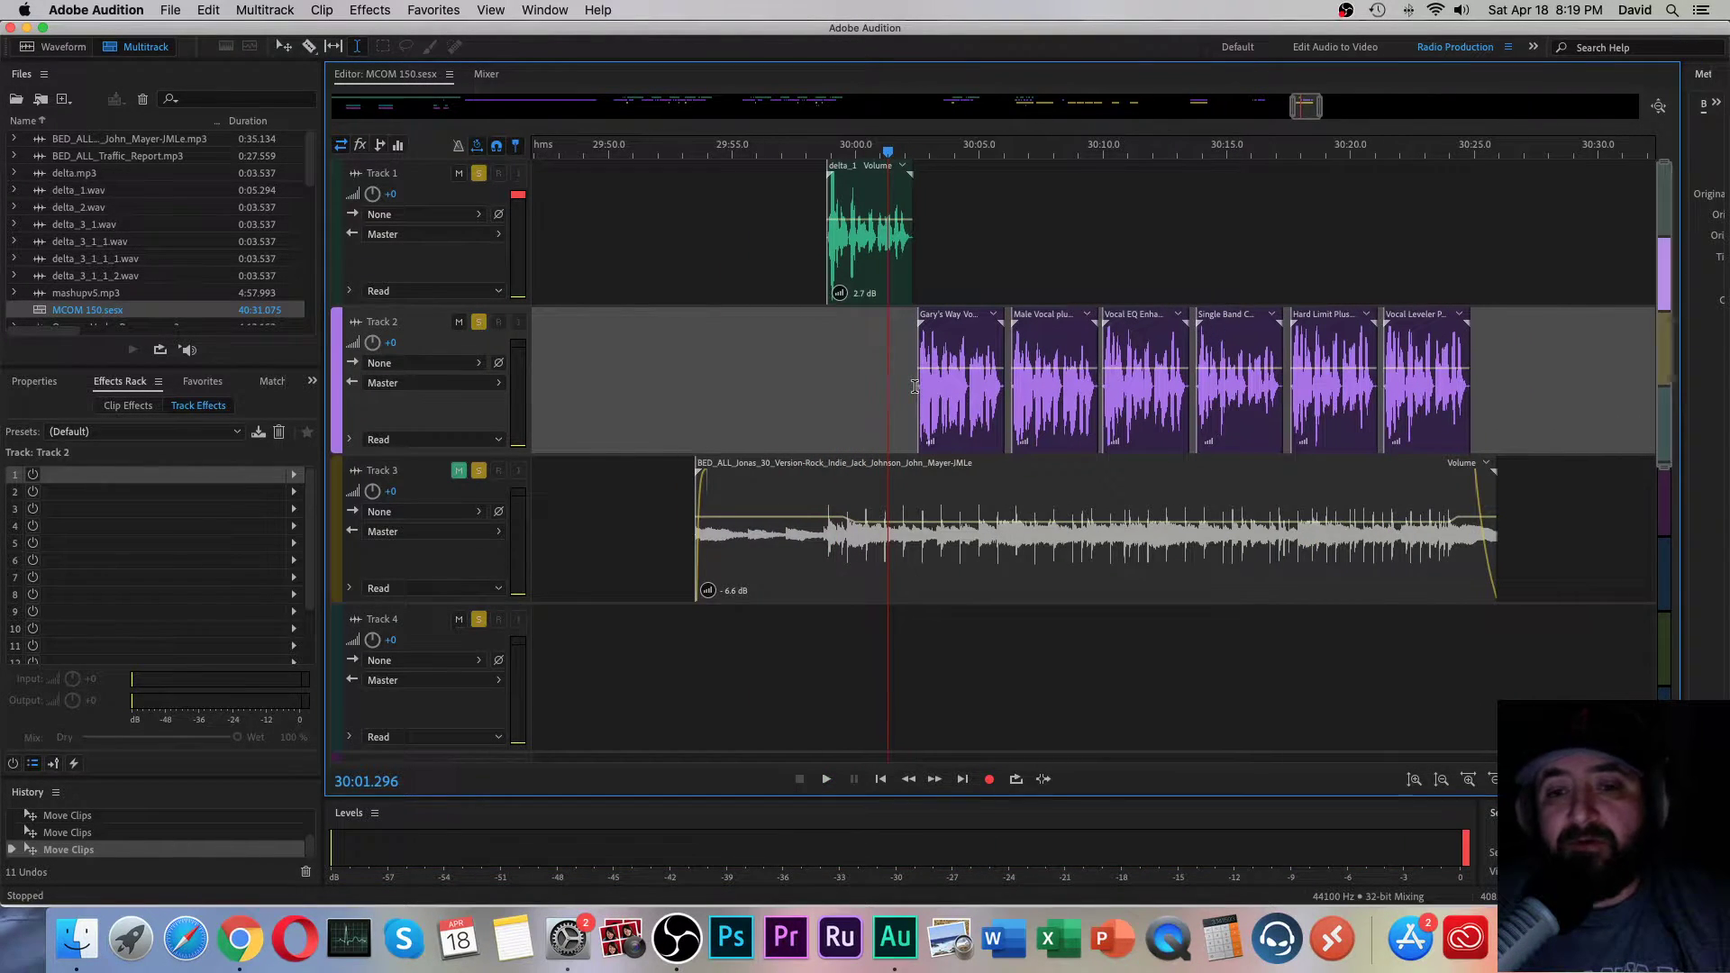
{"action": "scroll", "coordinate": [940, 622], "scroll_direction": "right", "scroll_amount": 3}
{"action": "scroll", "coordinate": [941, 622], "scroll_direction": "left", "scroll_amount": 3}
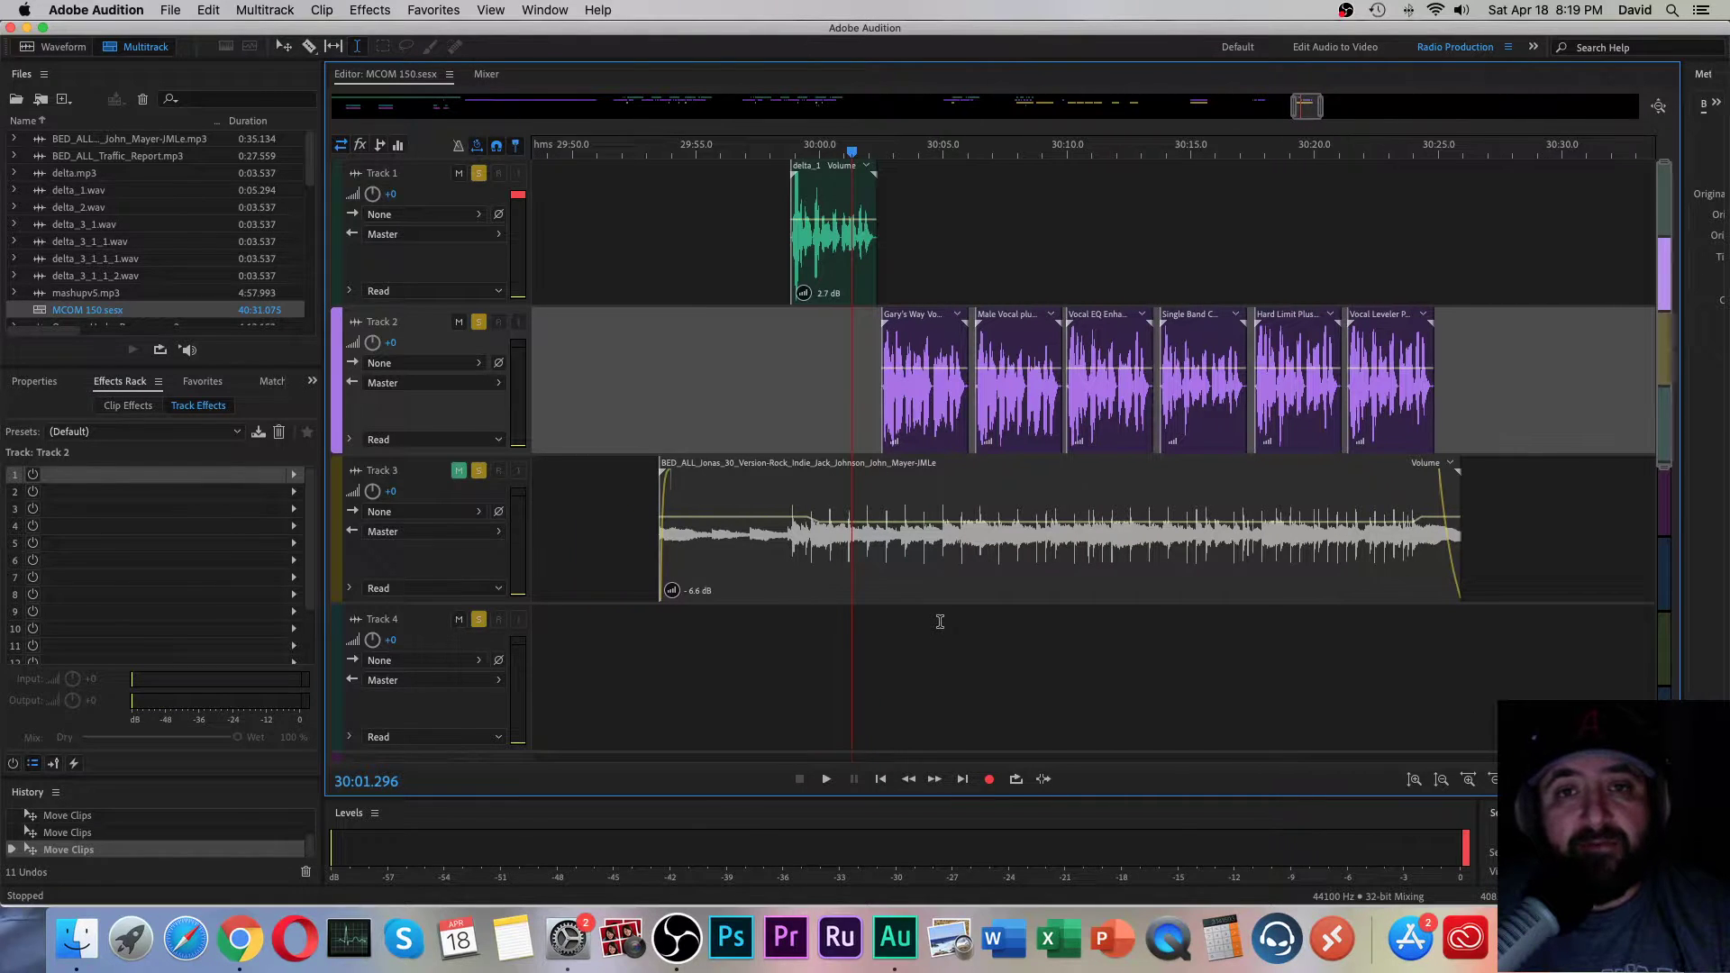
{"action": "scroll", "coordinate": [940, 622], "scroll_direction": "right", "scroll_amount": 1}
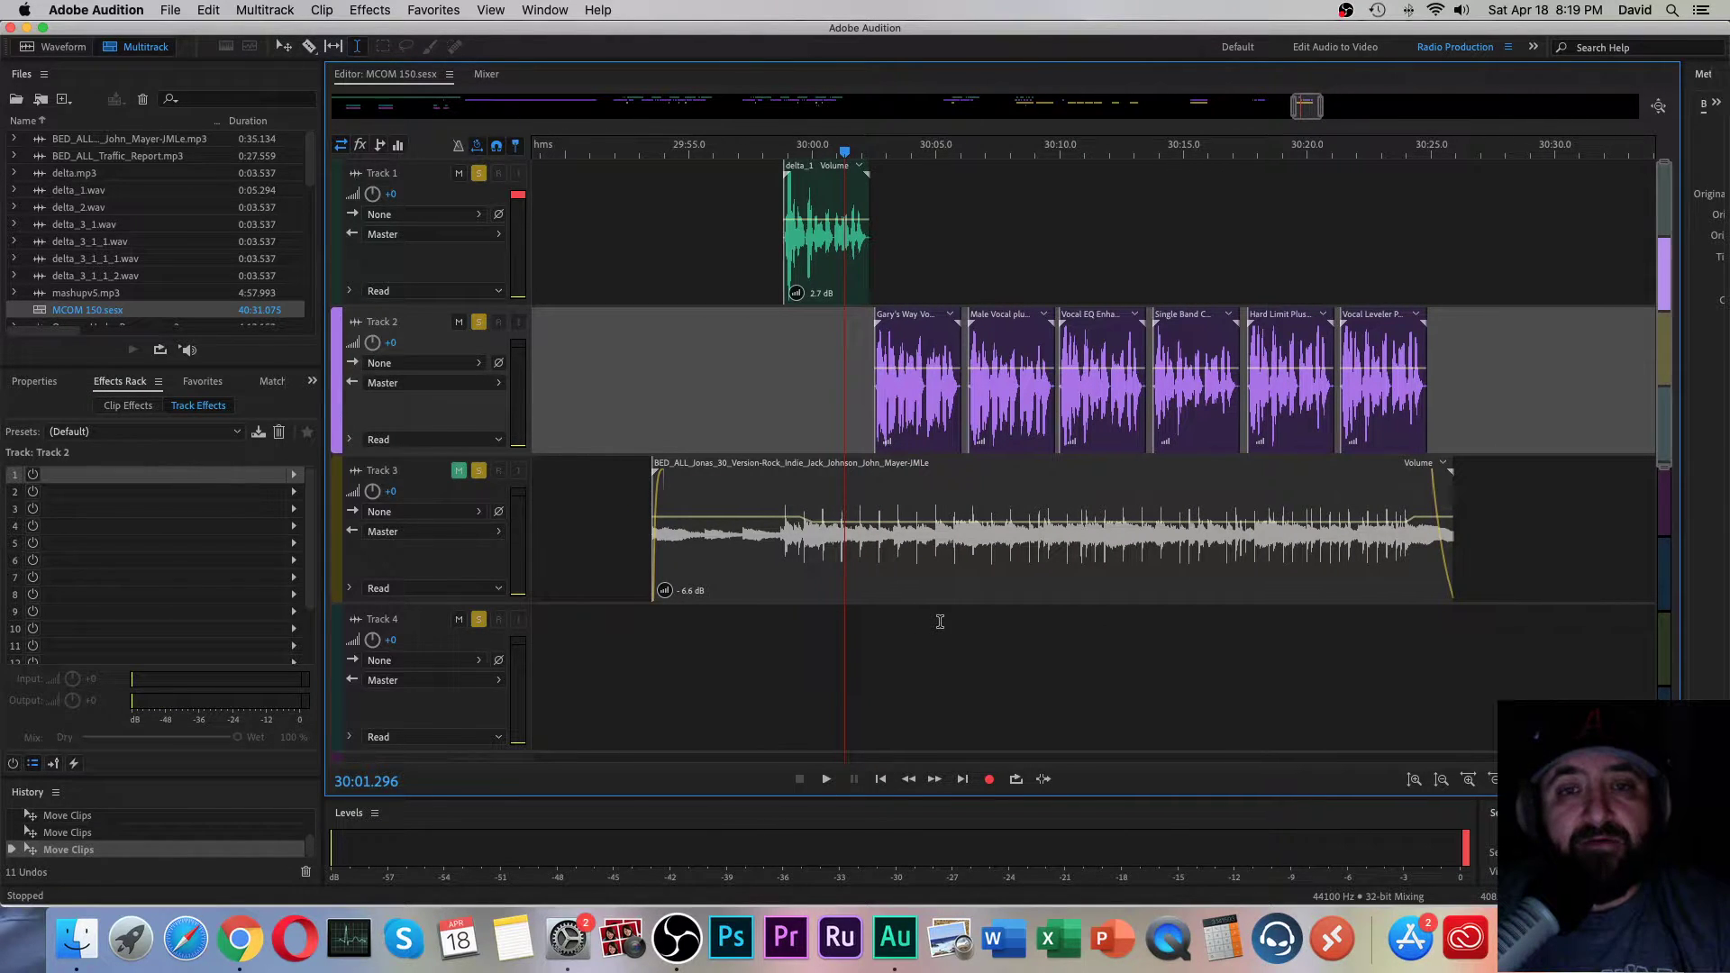
{"action": "left_click", "coordinate": [874, 619]}
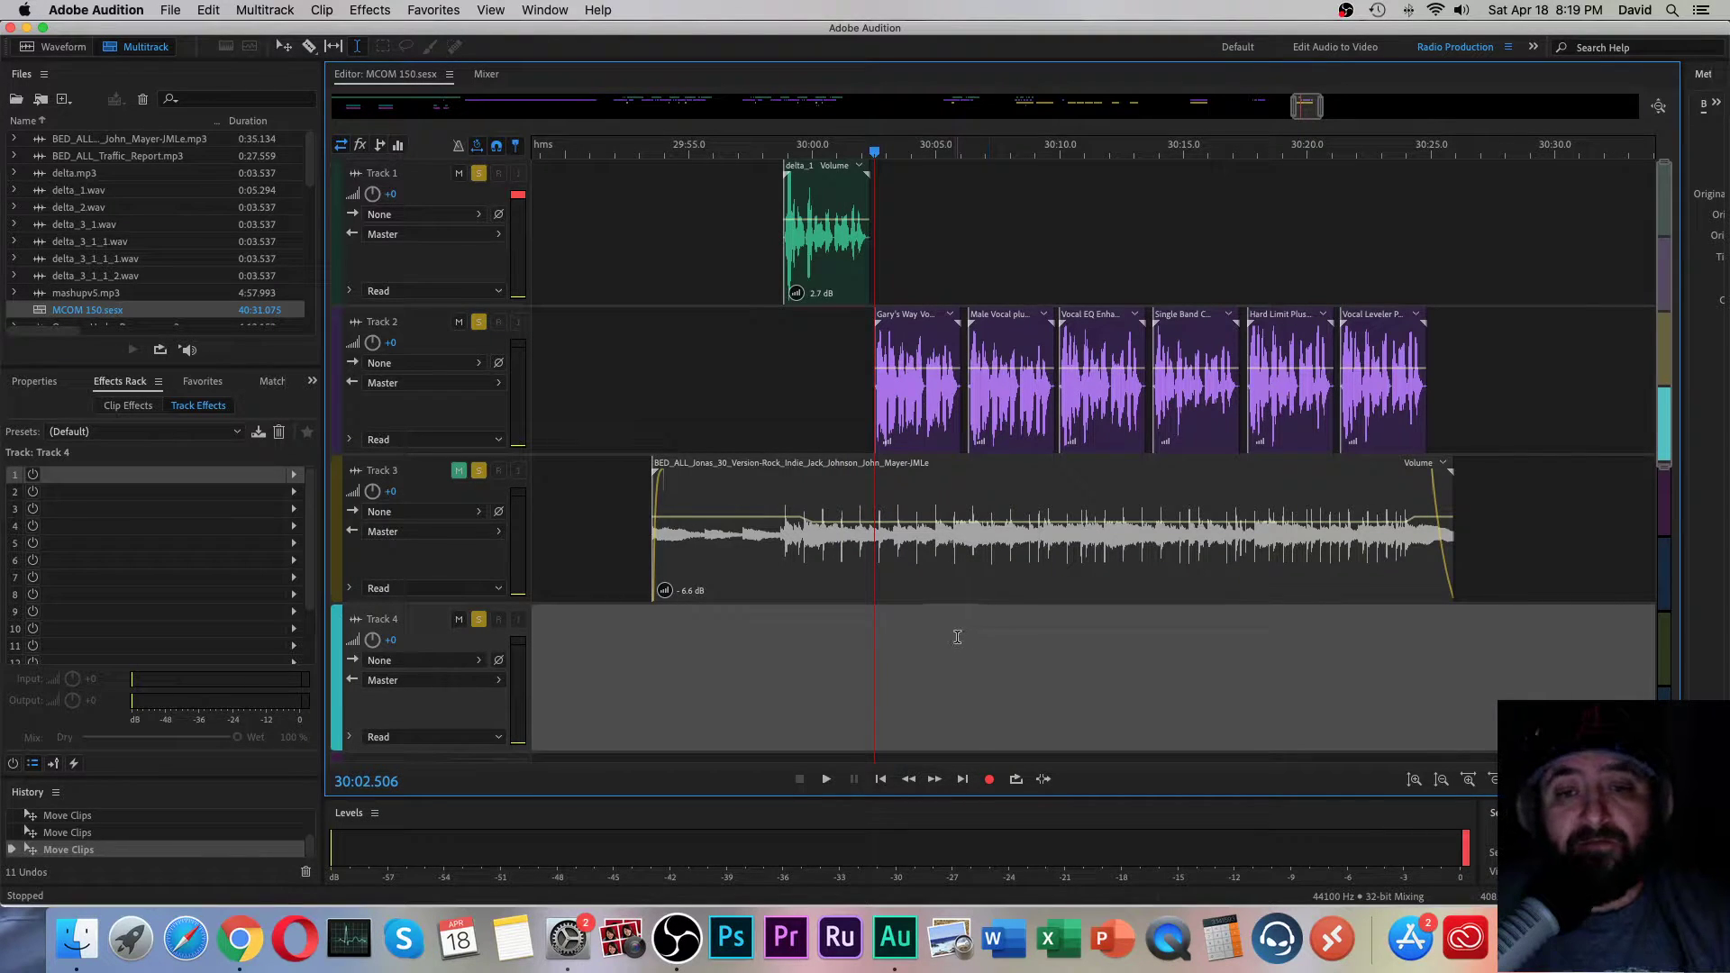
{"action": "scroll", "coordinate": [948, 659], "scroll_direction": "up", "scroll_amount": 2}
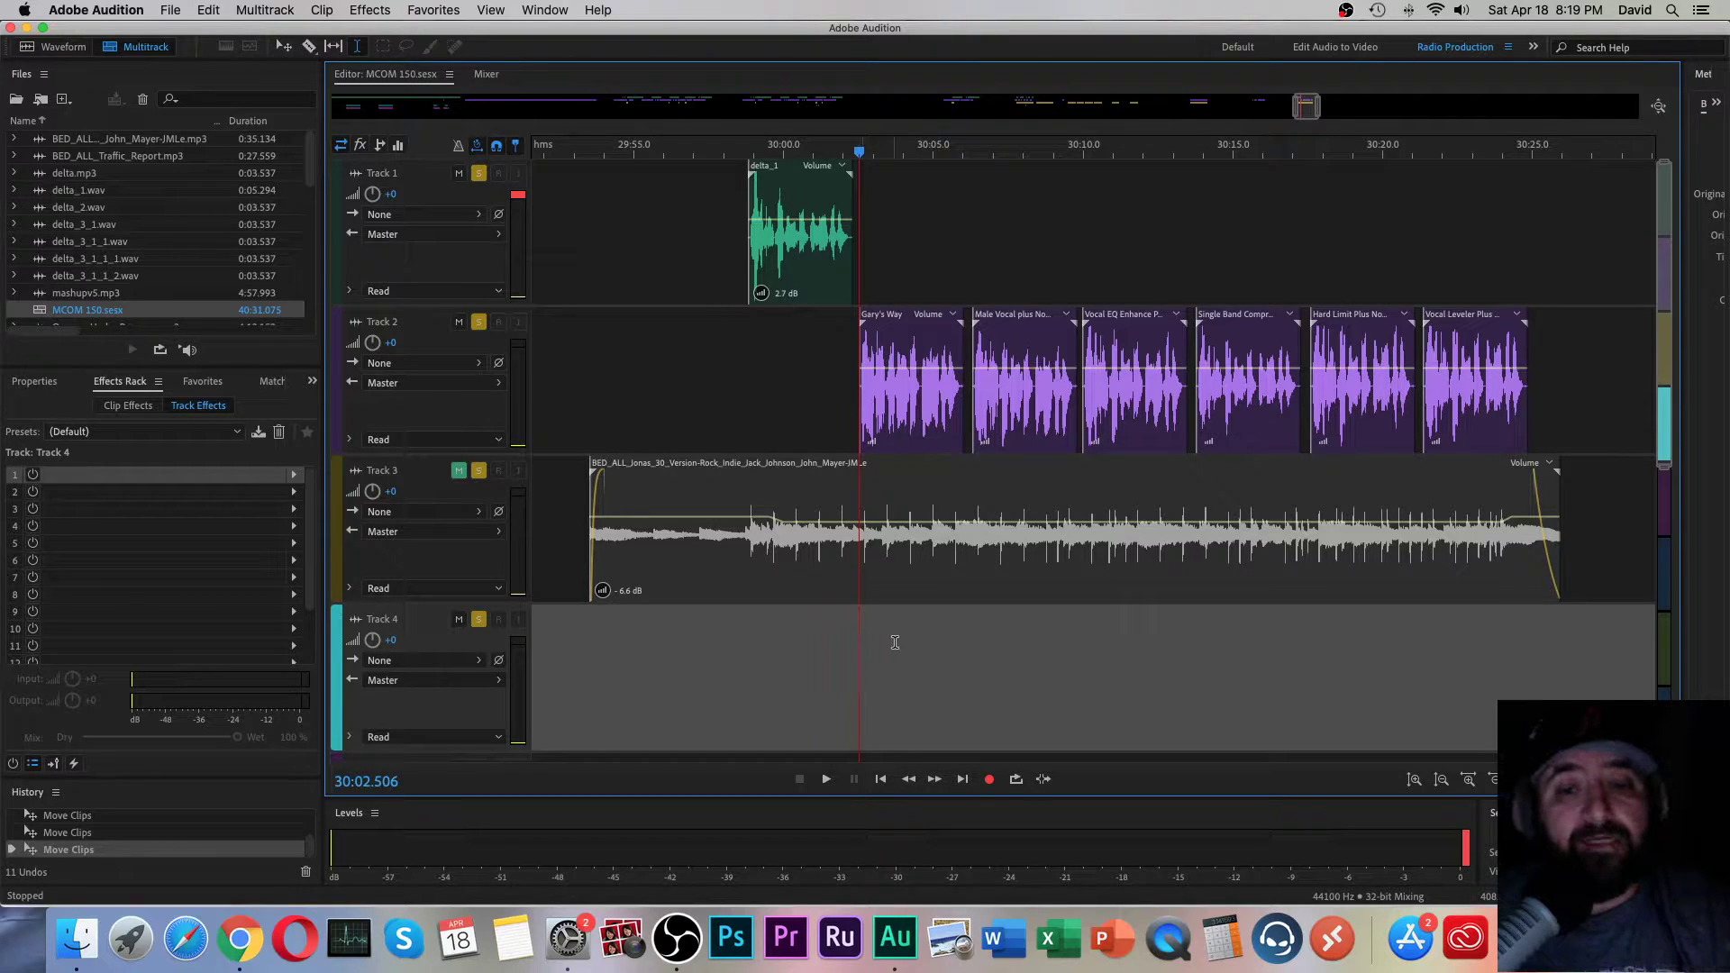
{"action": "key", "text": "space"}
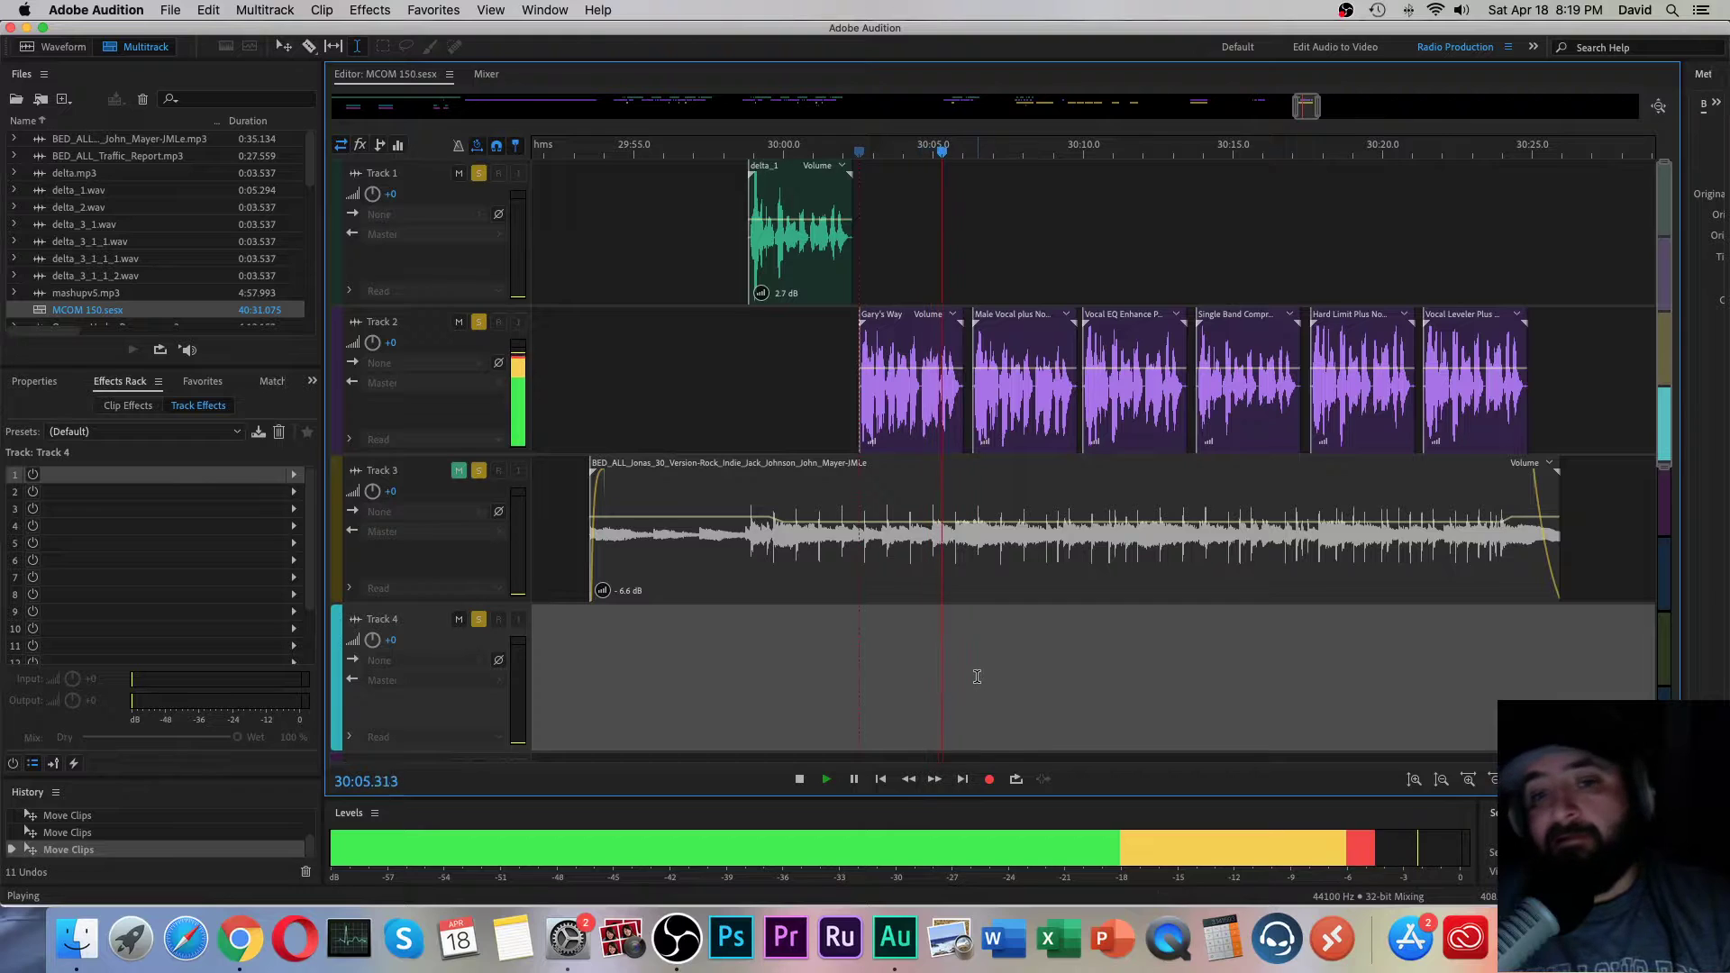
{"action": "key", "text": "space"}
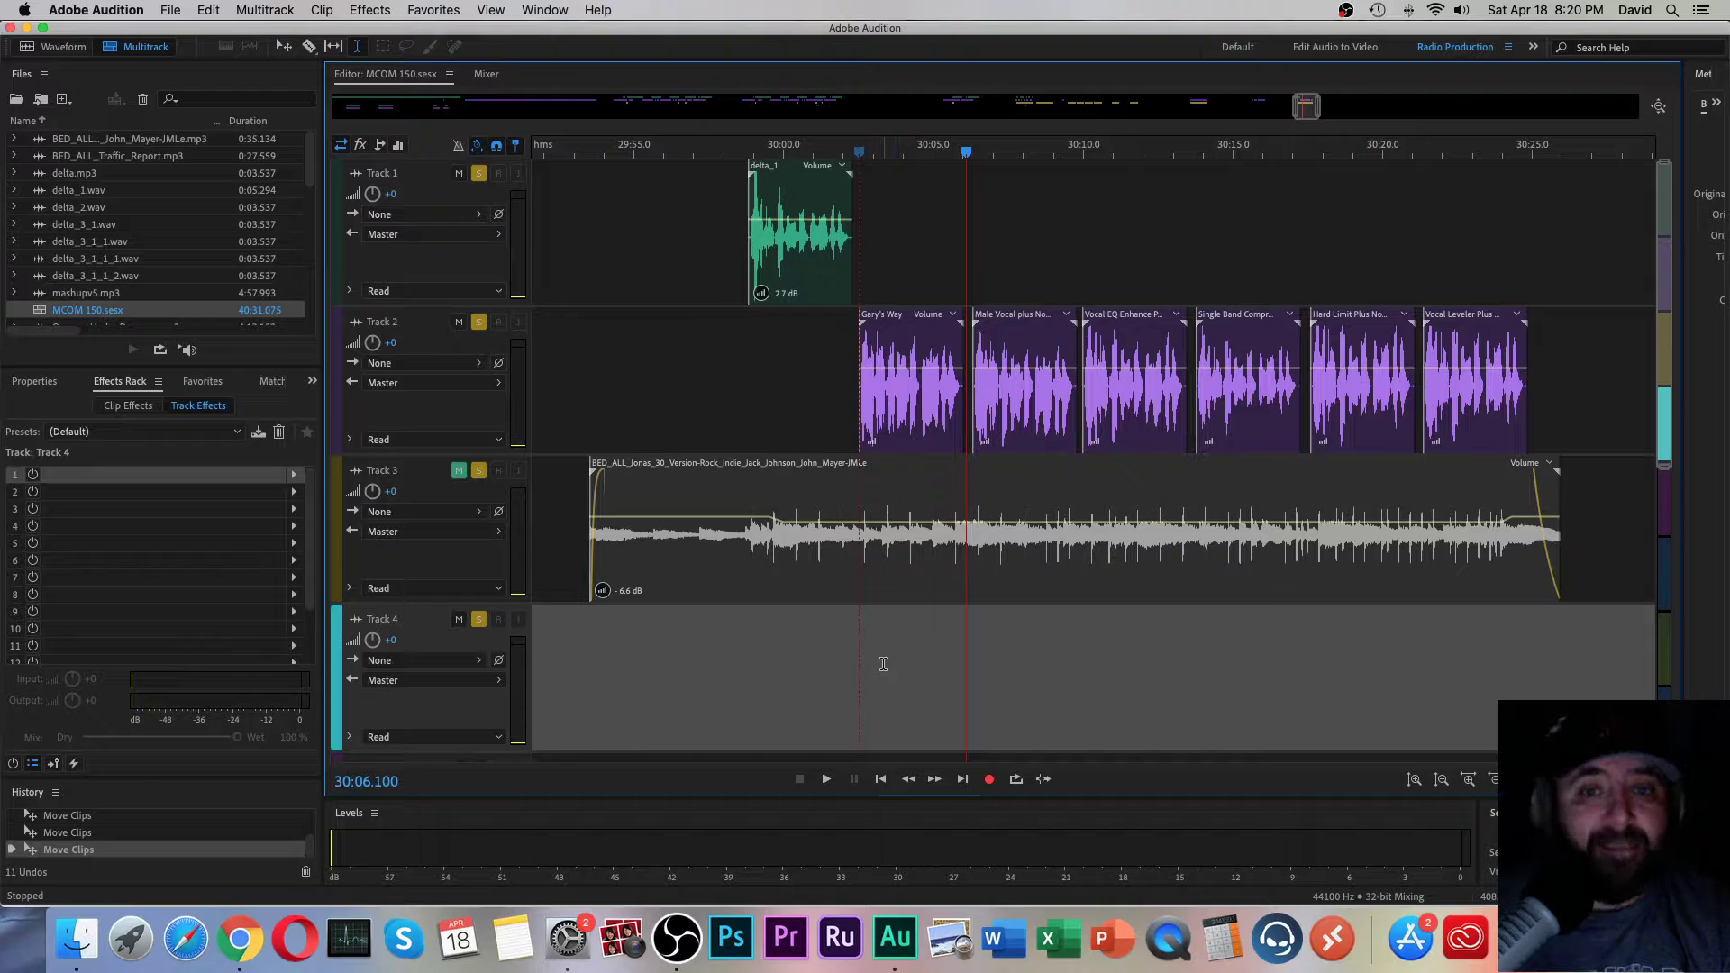
Step: Preview the mix from about 30:02.4
{"action": "left_click", "coordinate": [854, 657]}
{"action": "key", "text": "space"}
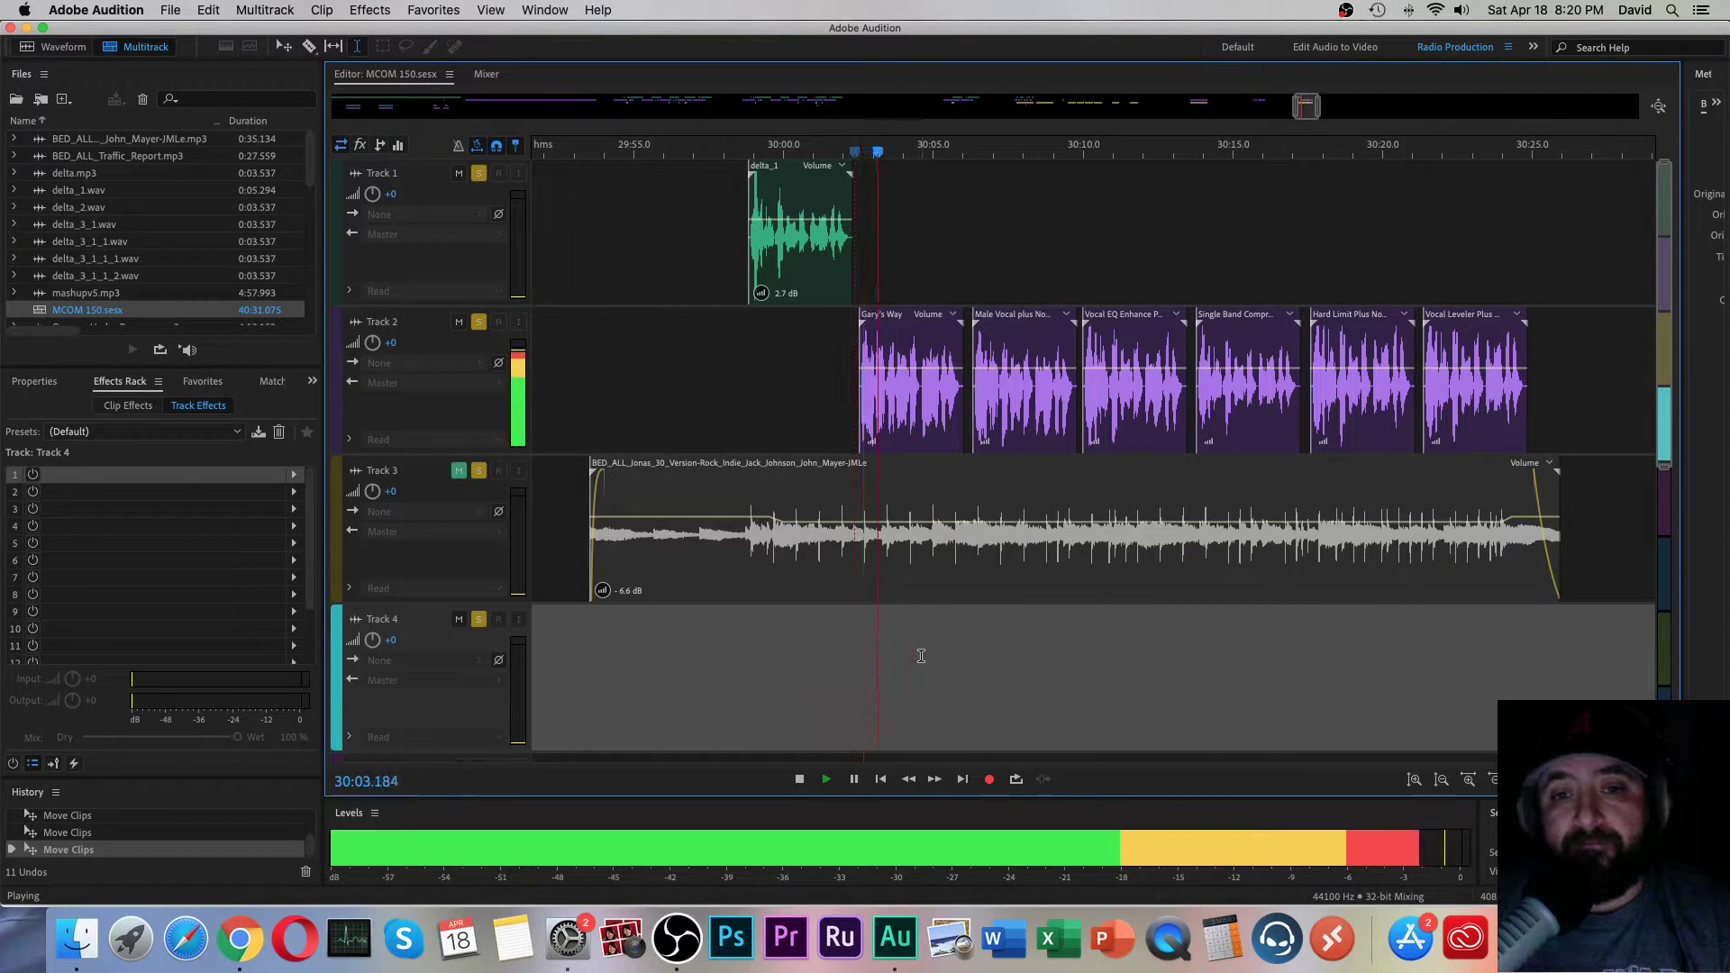
{"action": "key", "text": "space"}
Step: Replay the intro from just before 30:00, then select the Gary's Way clip on Track 2
{"action": "left_click", "coordinate": [748, 645]}
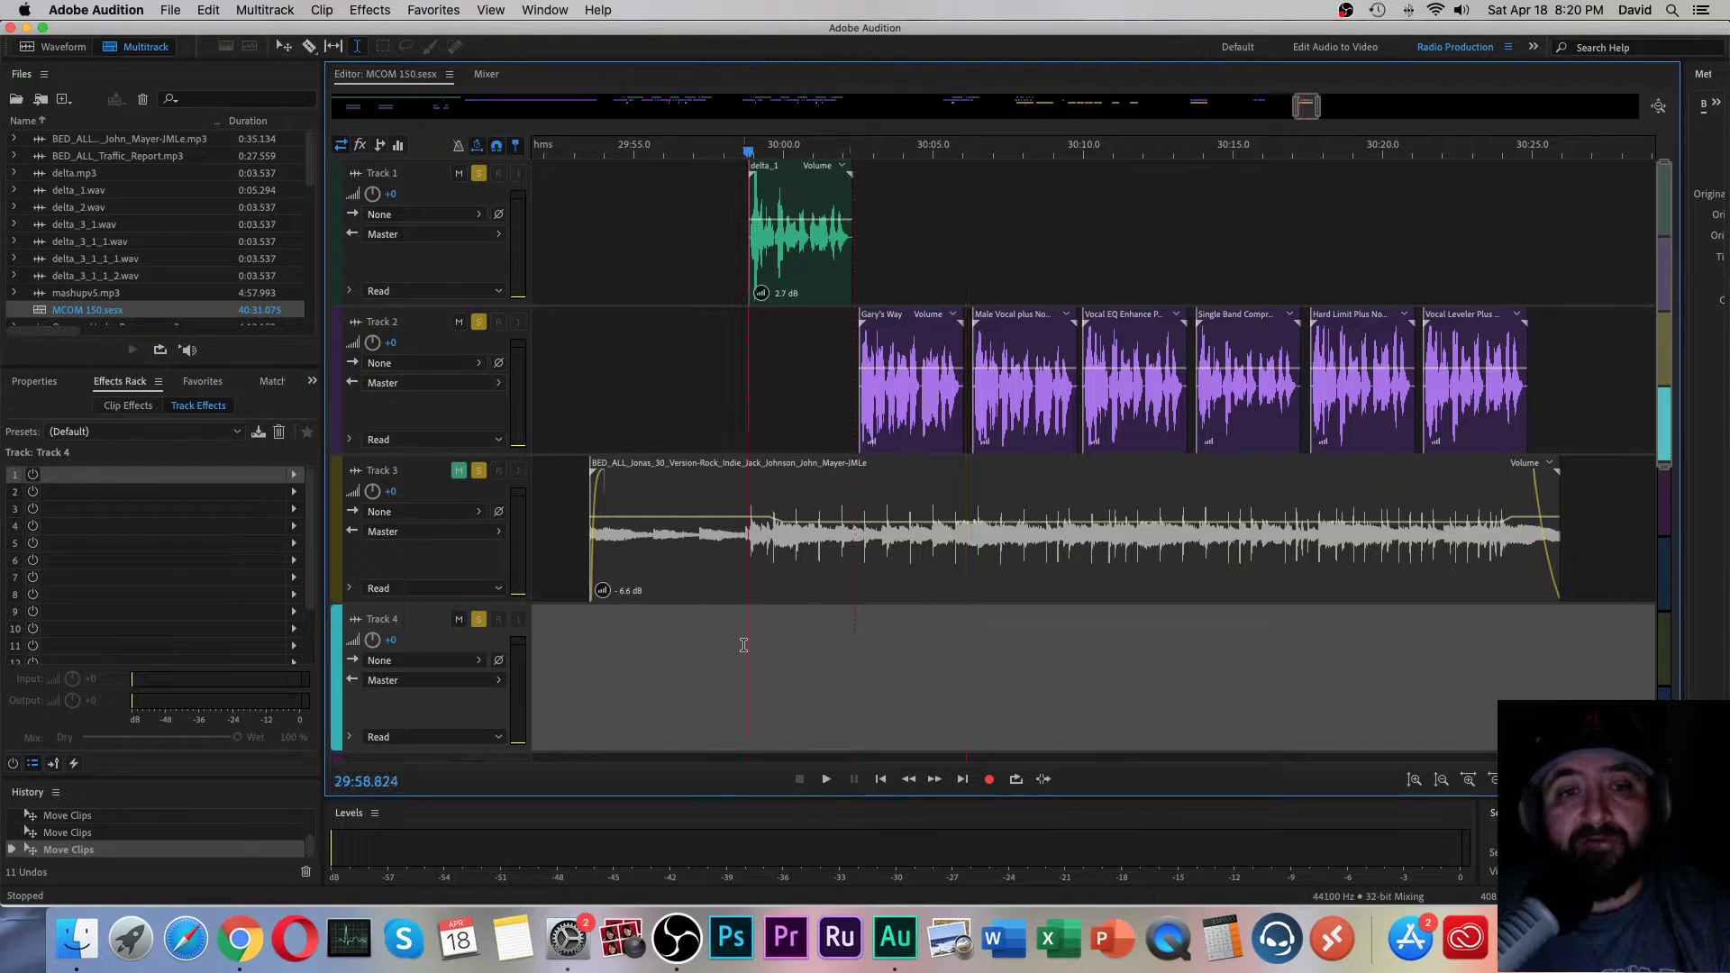
{"action": "key", "text": "space"}
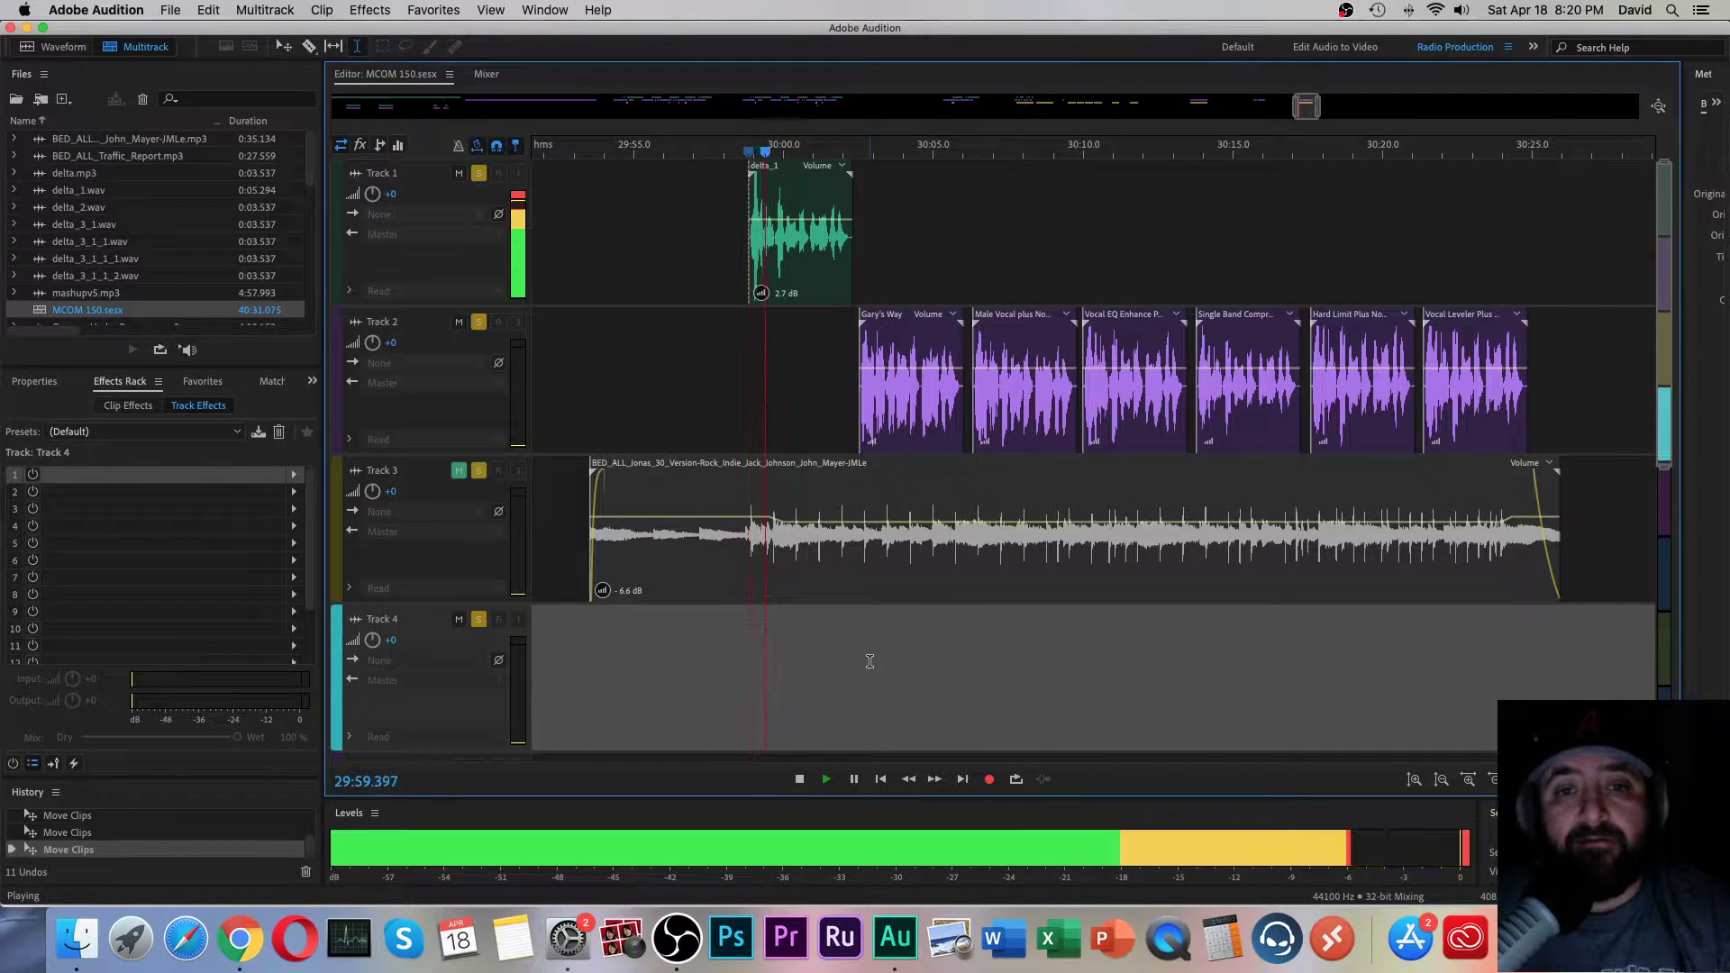
{"action": "scroll", "coordinate": [971, 656], "scroll_direction": "right", "scroll_amount": 3}
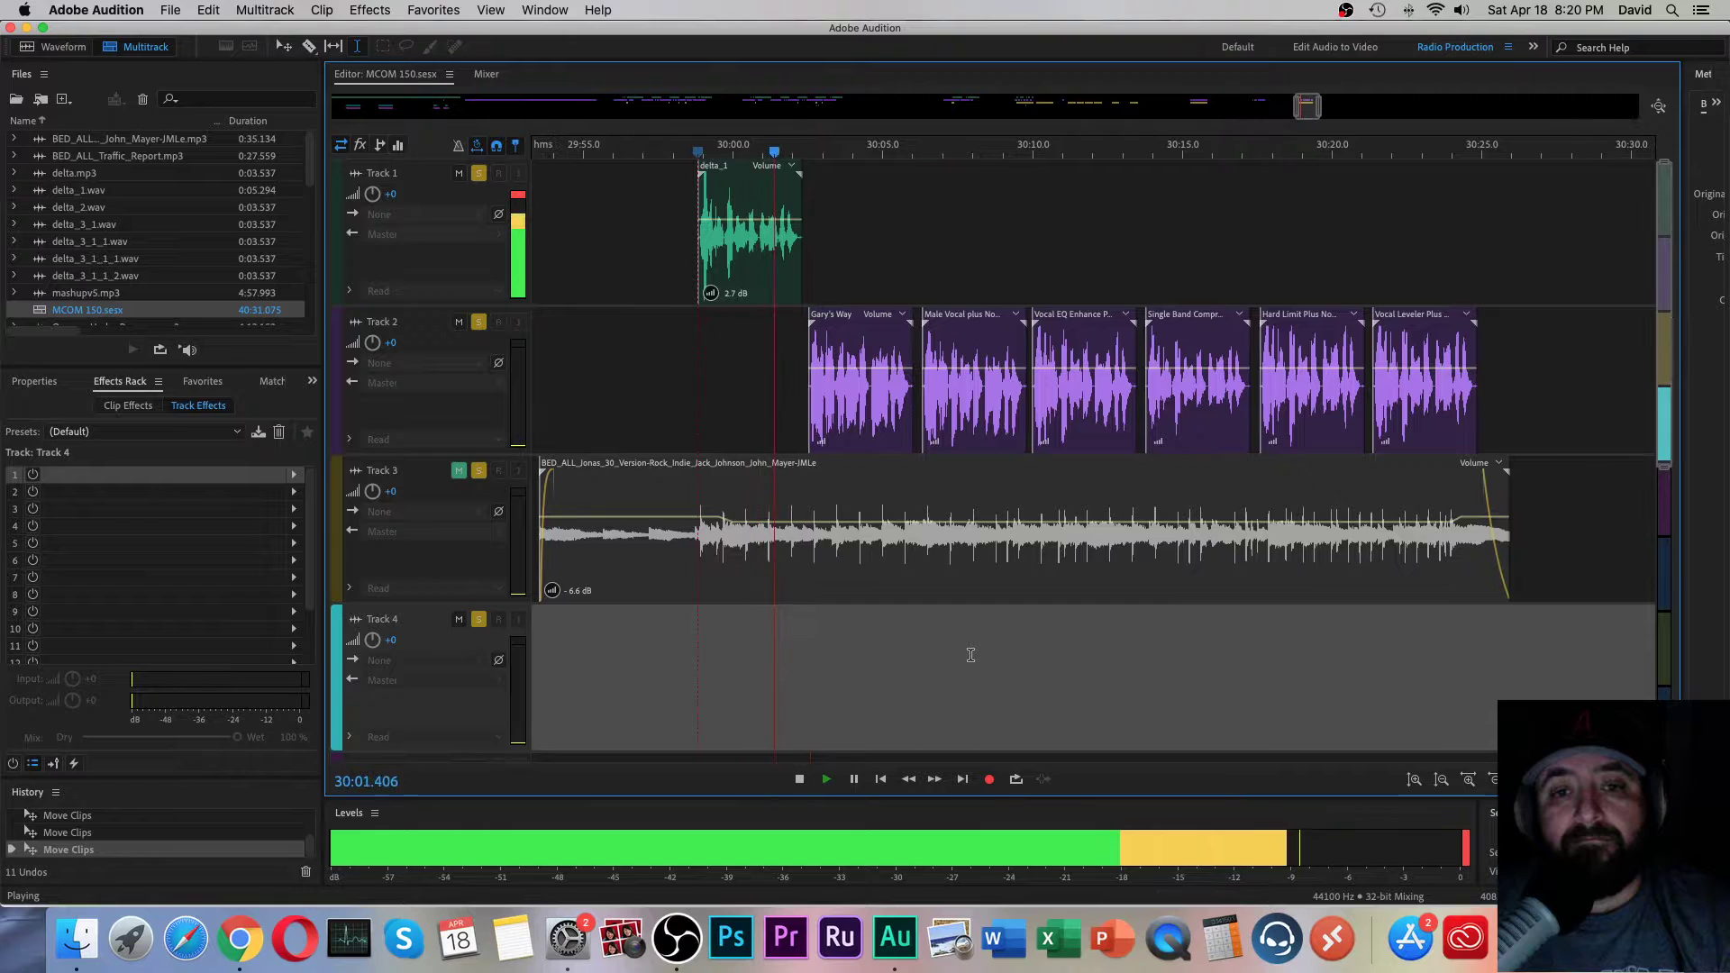
{"action": "scroll", "coordinate": [859, 642], "scroll_direction": "right", "scroll_amount": 5}
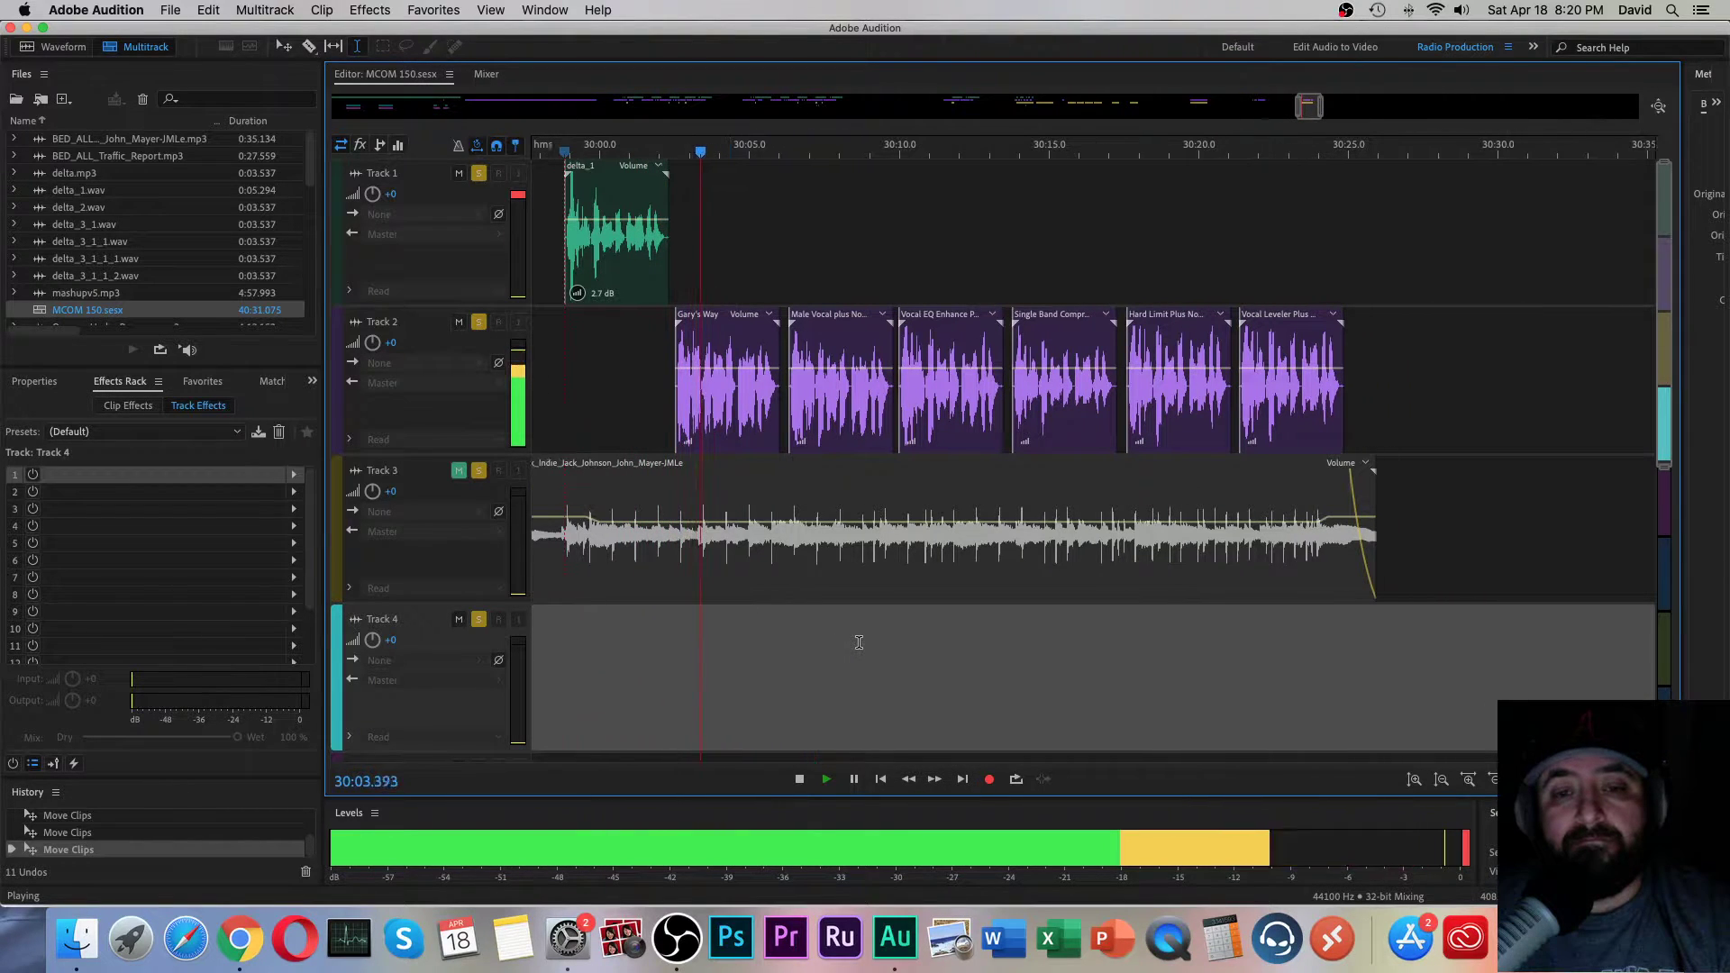
{"action": "scroll", "coordinate": [859, 642], "scroll_direction": "left", "scroll_amount": 2}
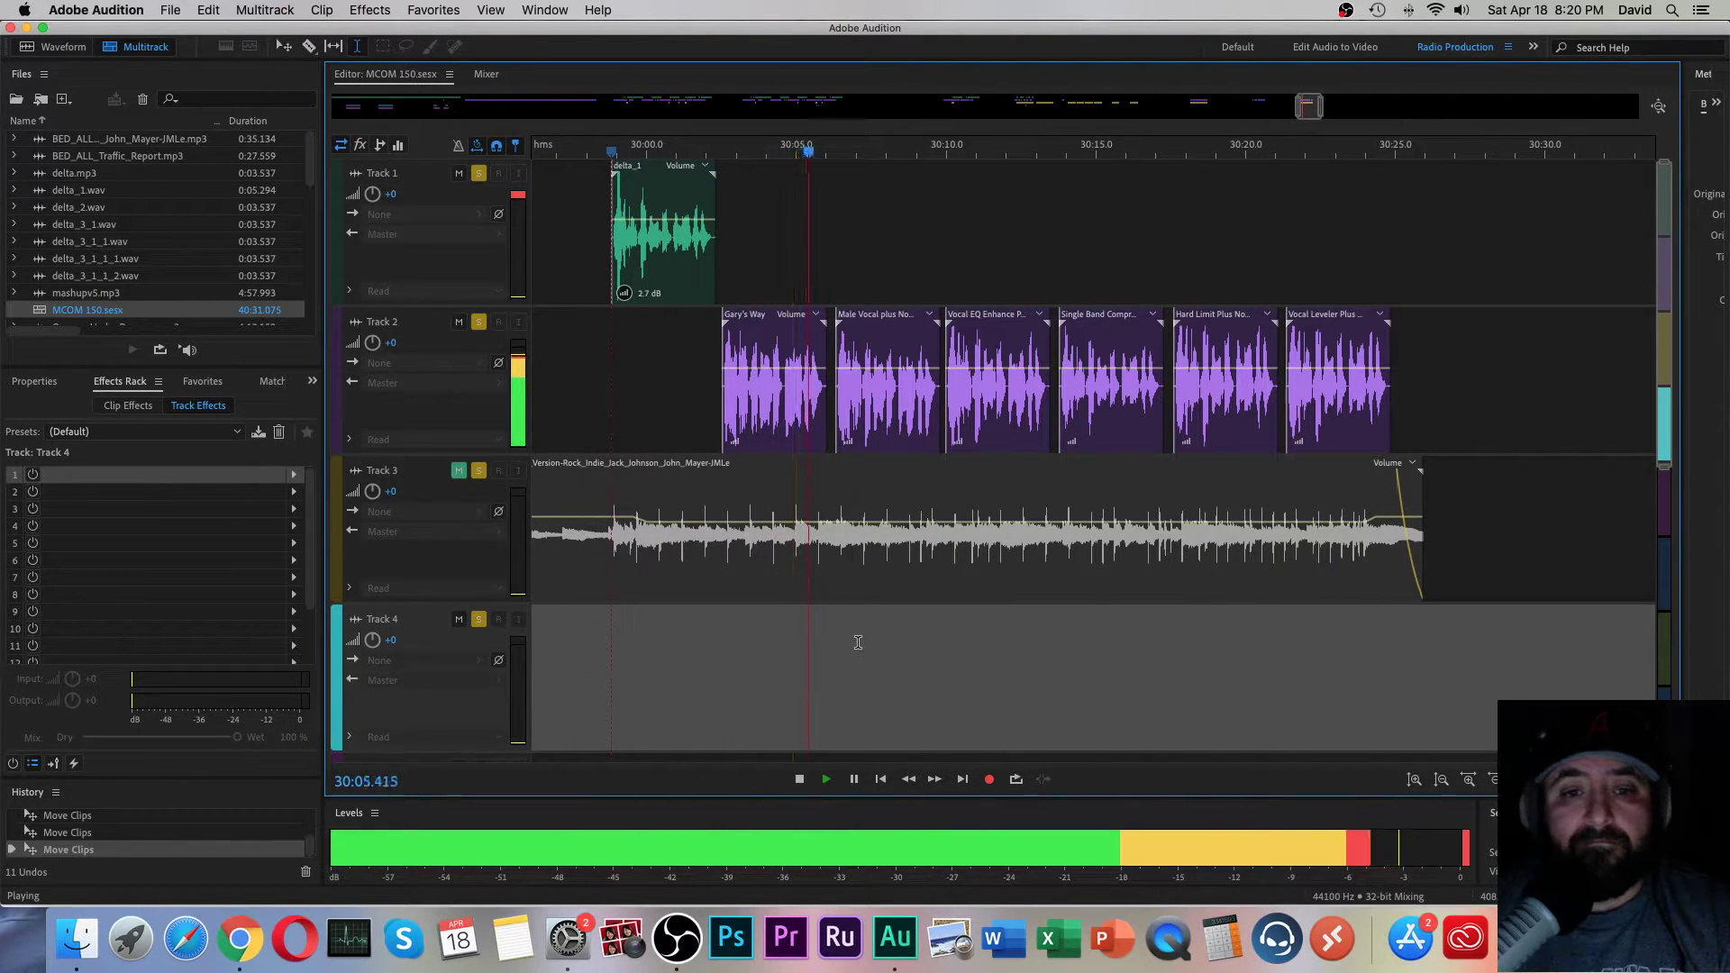
{"action": "key", "text": "space"}
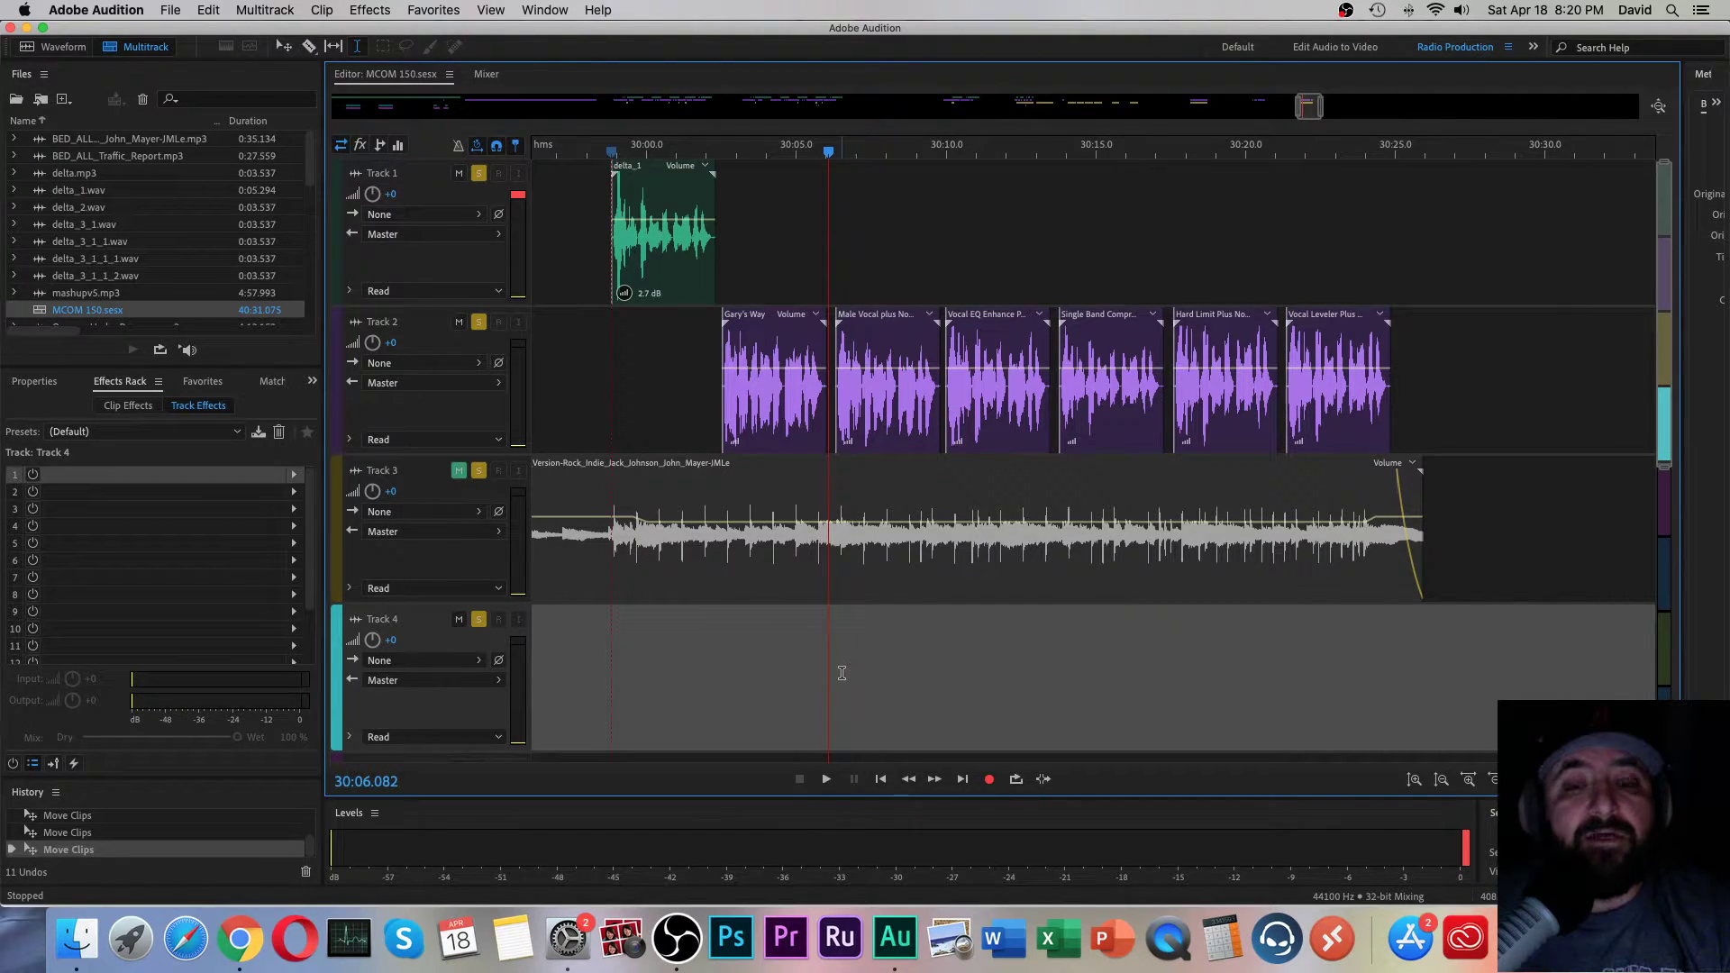
{"action": "left_click", "coordinate": [776, 408]}
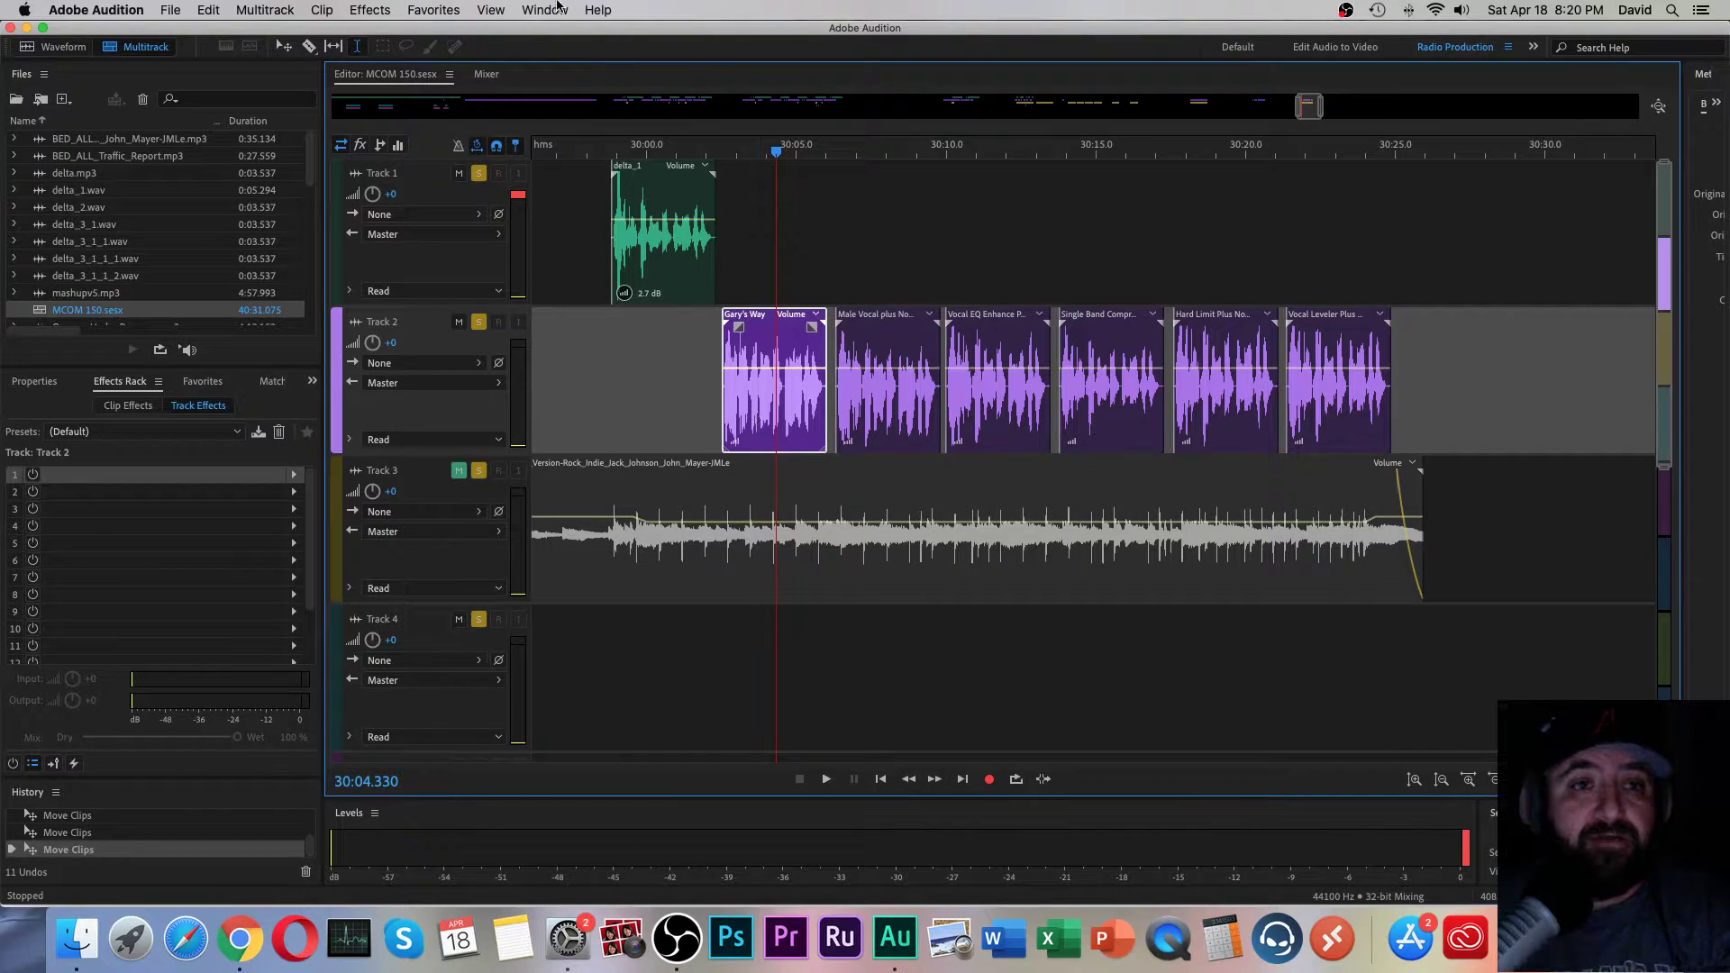
Step: Add a Vocal Enhancer effect to Track 2 with its default settings
{"action": "left_click", "coordinate": [369, 10]}
{"action": "mouse_move", "coordinate": [381, 338]}
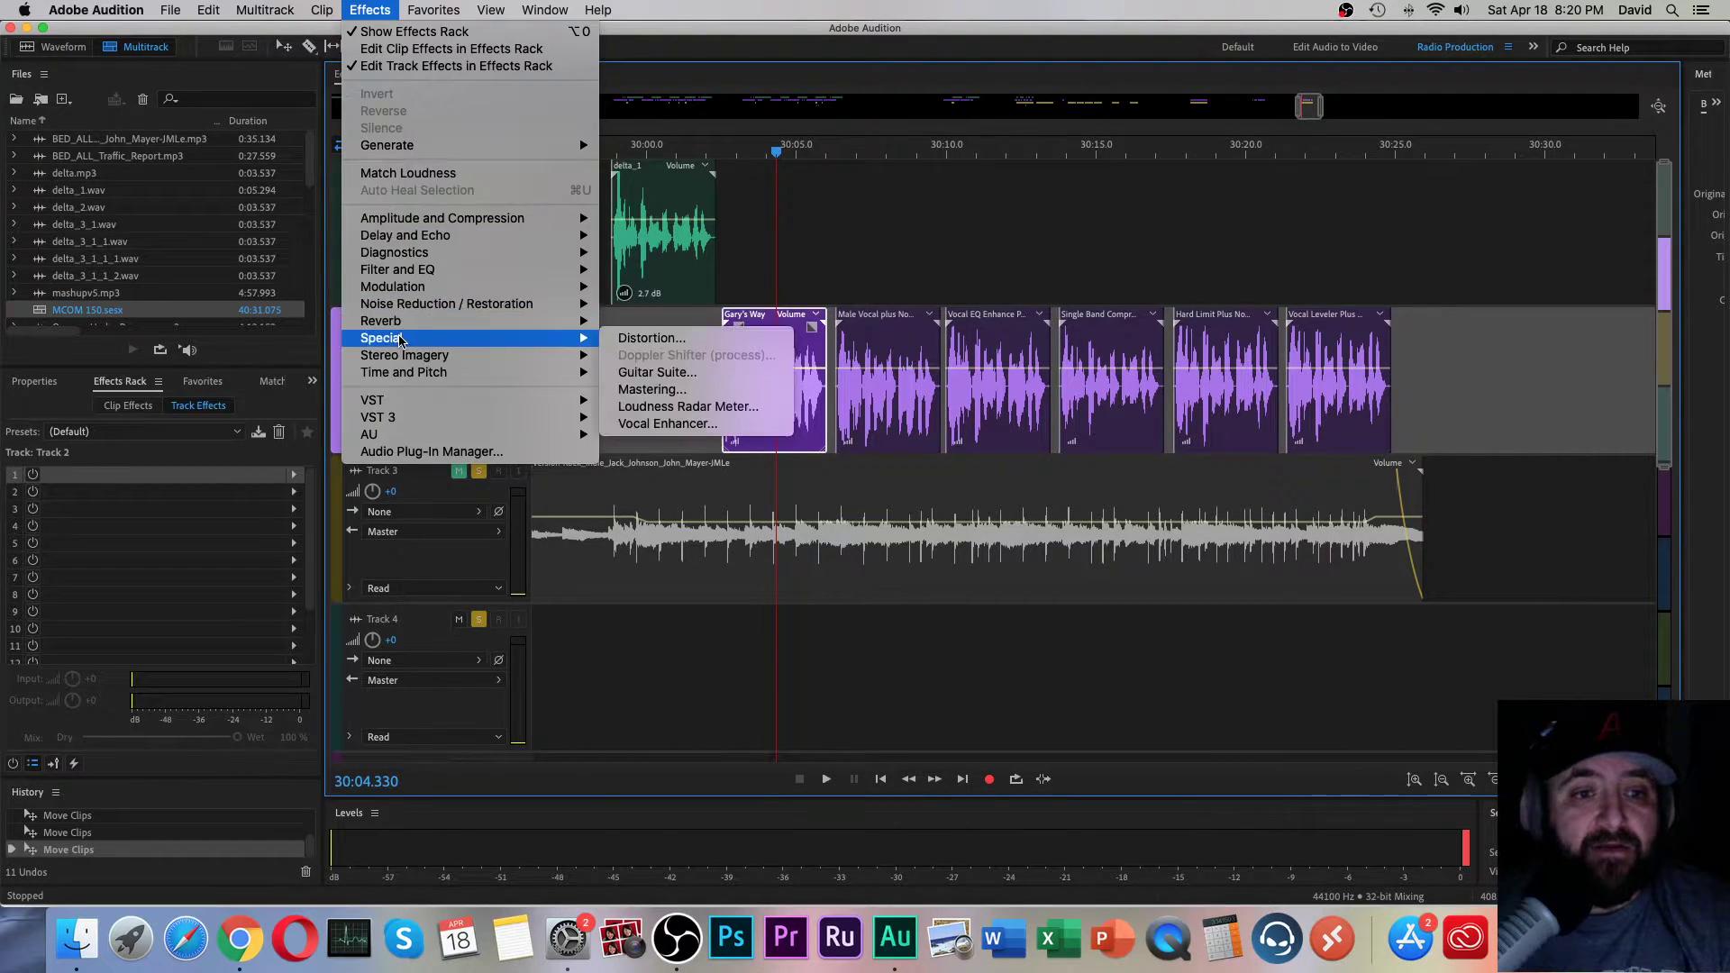
{"action": "left_click", "coordinate": [673, 424]}
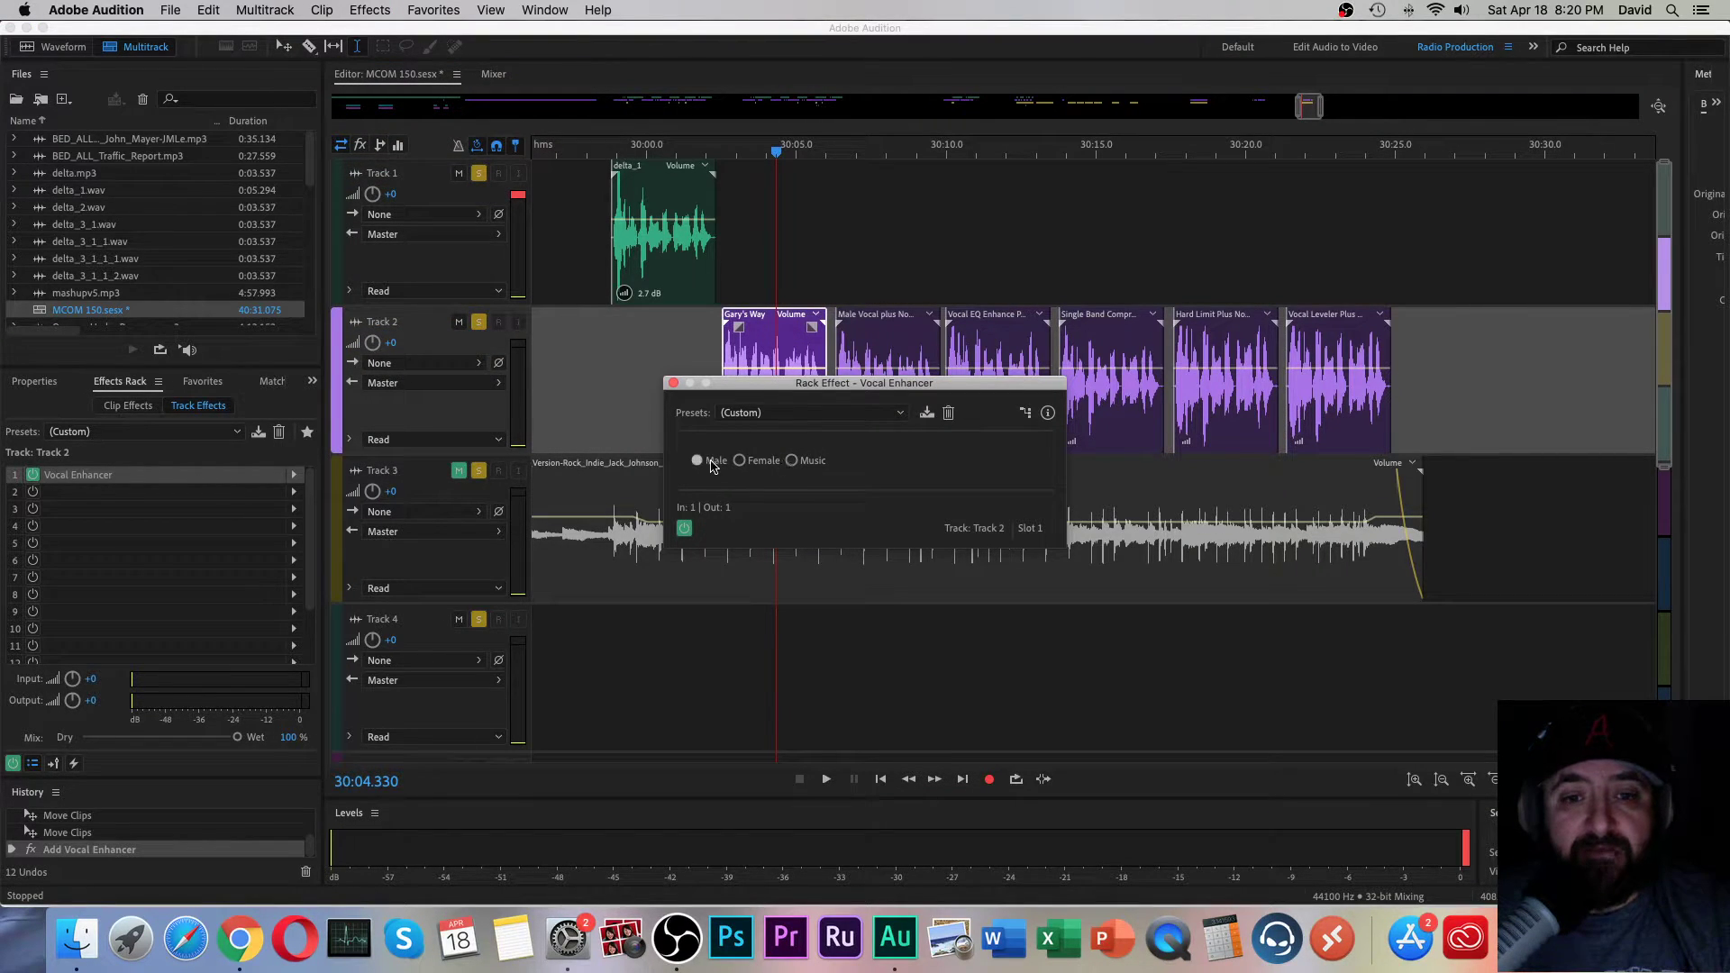
{"action": "left_click", "coordinate": [673, 383]}
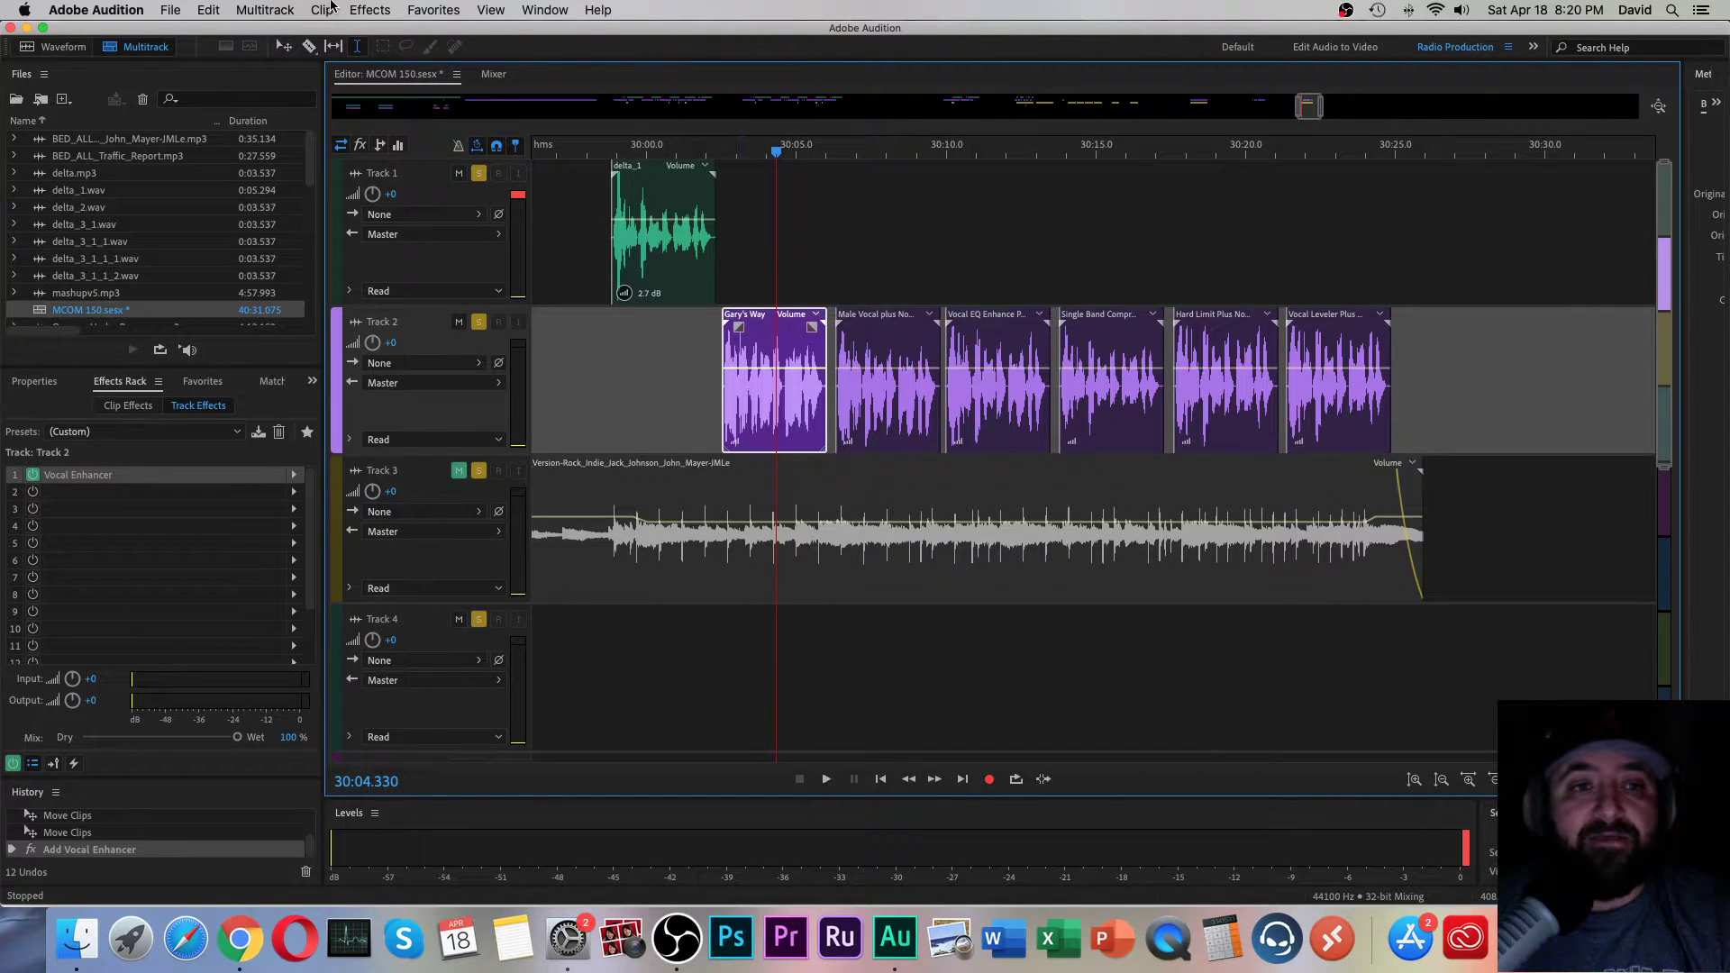
Step: Add a Parametric Equalizer to Track 2, reset to Default, boosting lows about 10 dB near 43 Hz
{"action": "left_click", "coordinate": [369, 10]}
{"action": "mouse_move", "coordinate": [410, 274]}
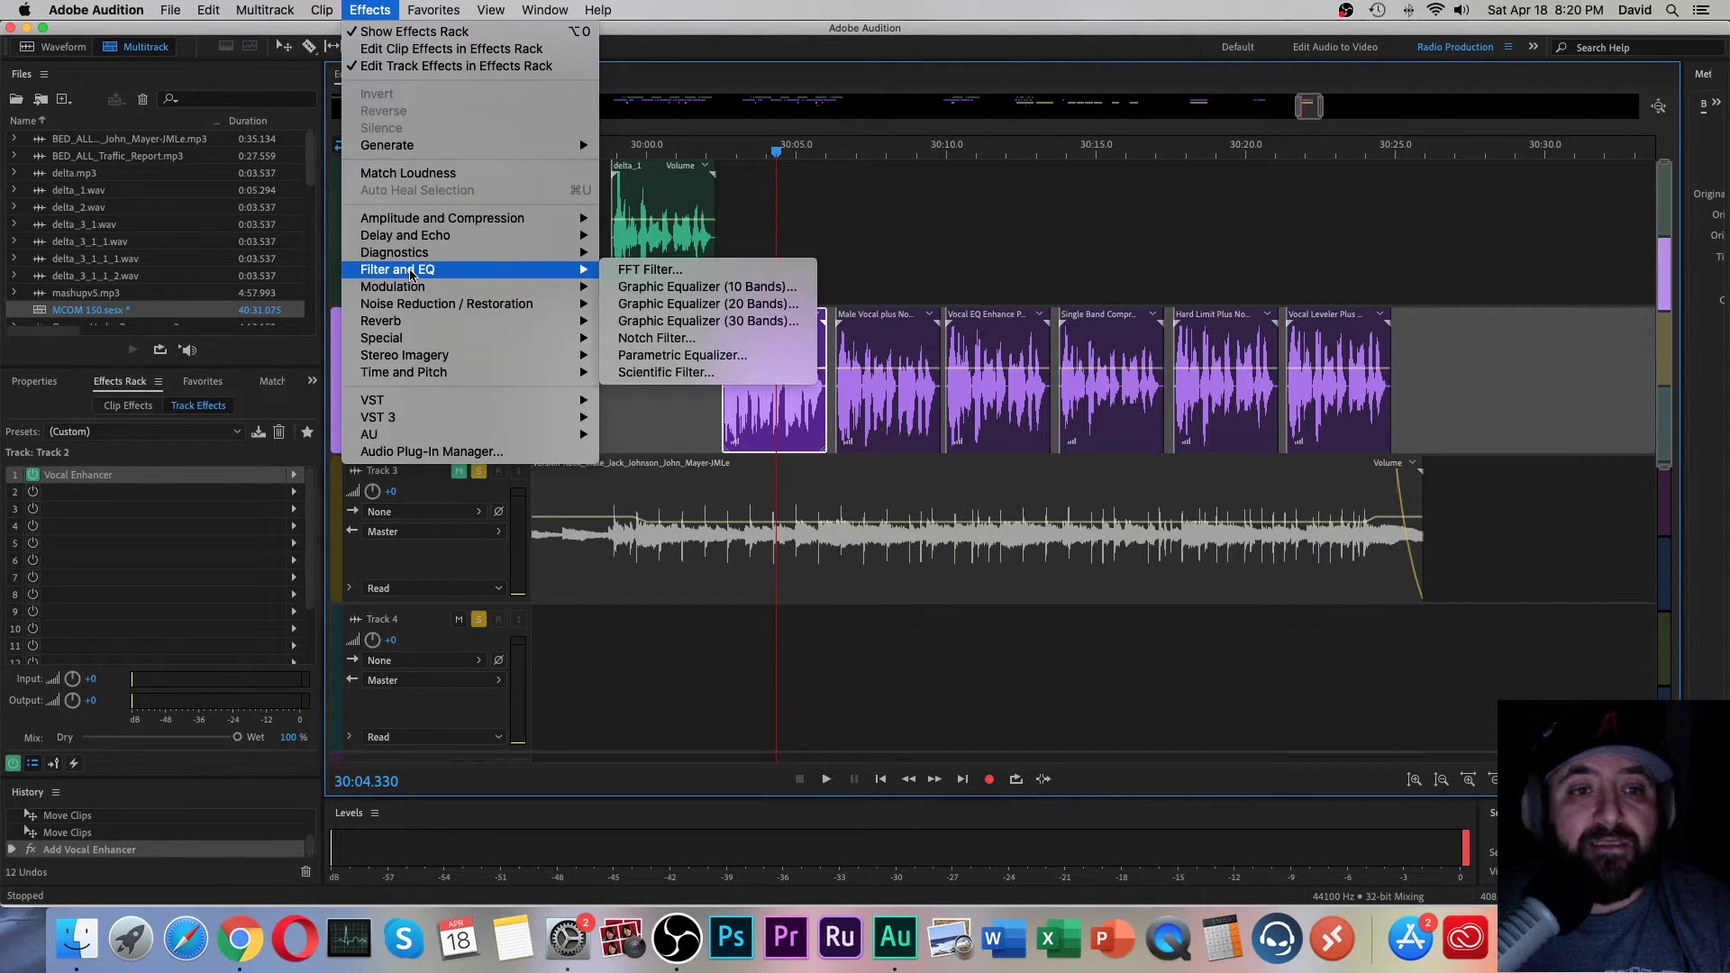
{"action": "left_click", "coordinate": [676, 356]}
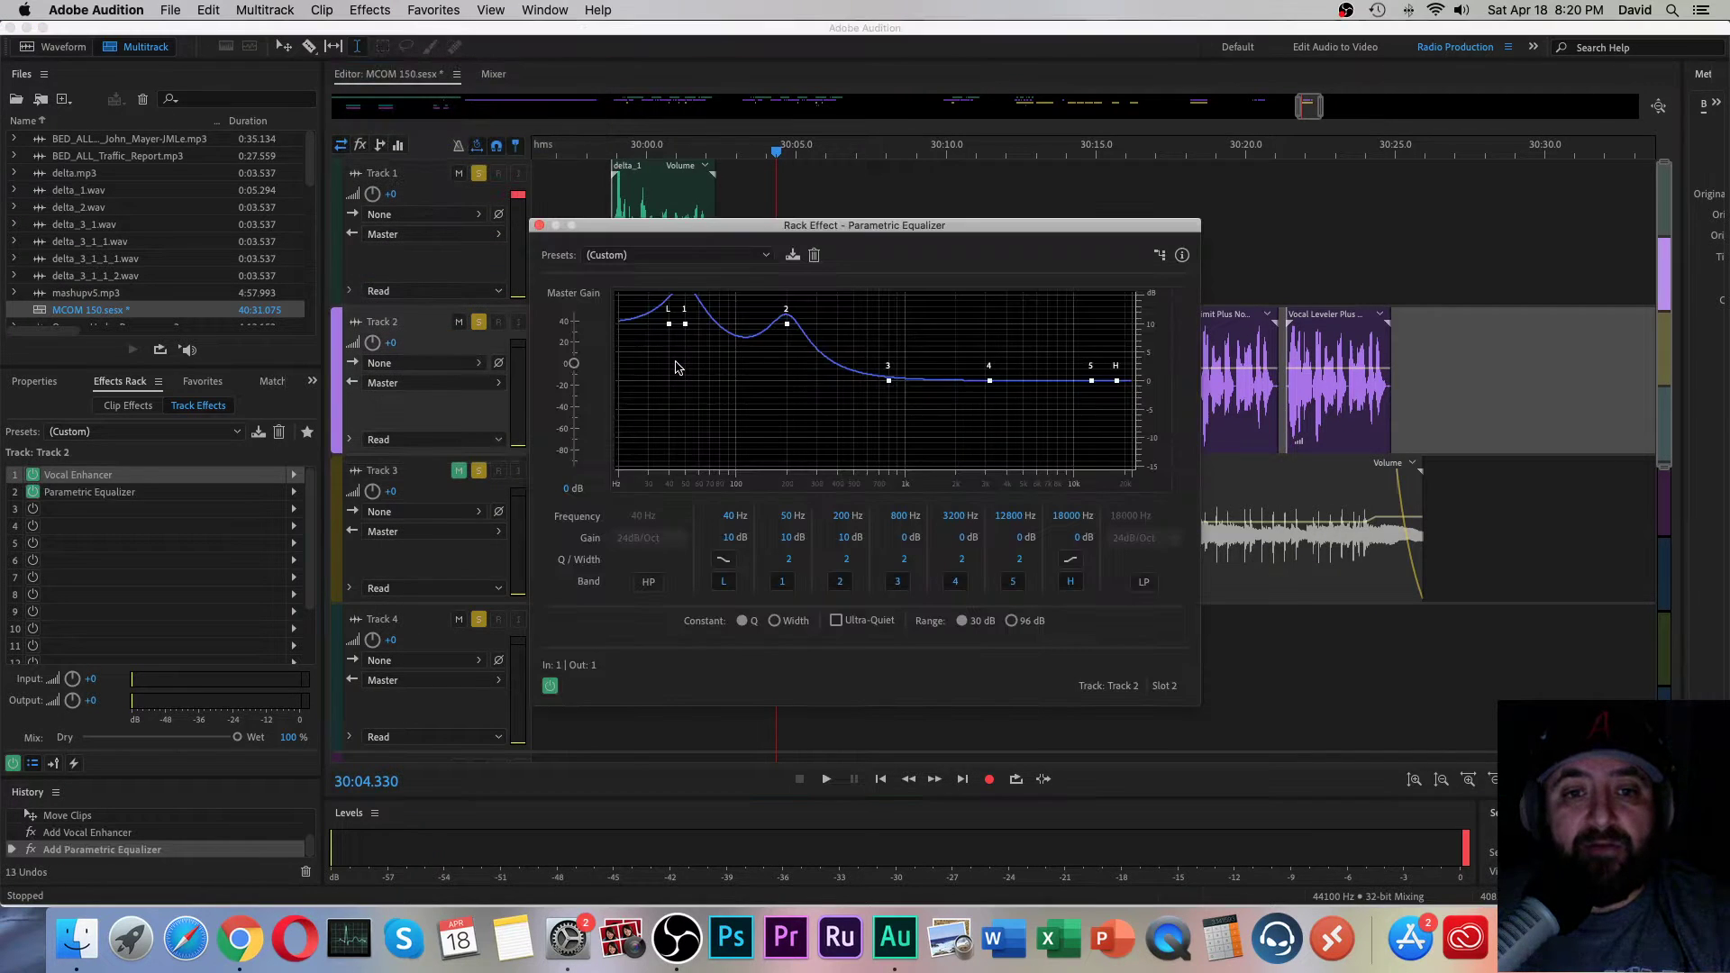
{"action": "left_click", "coordinate": [750, 257]}
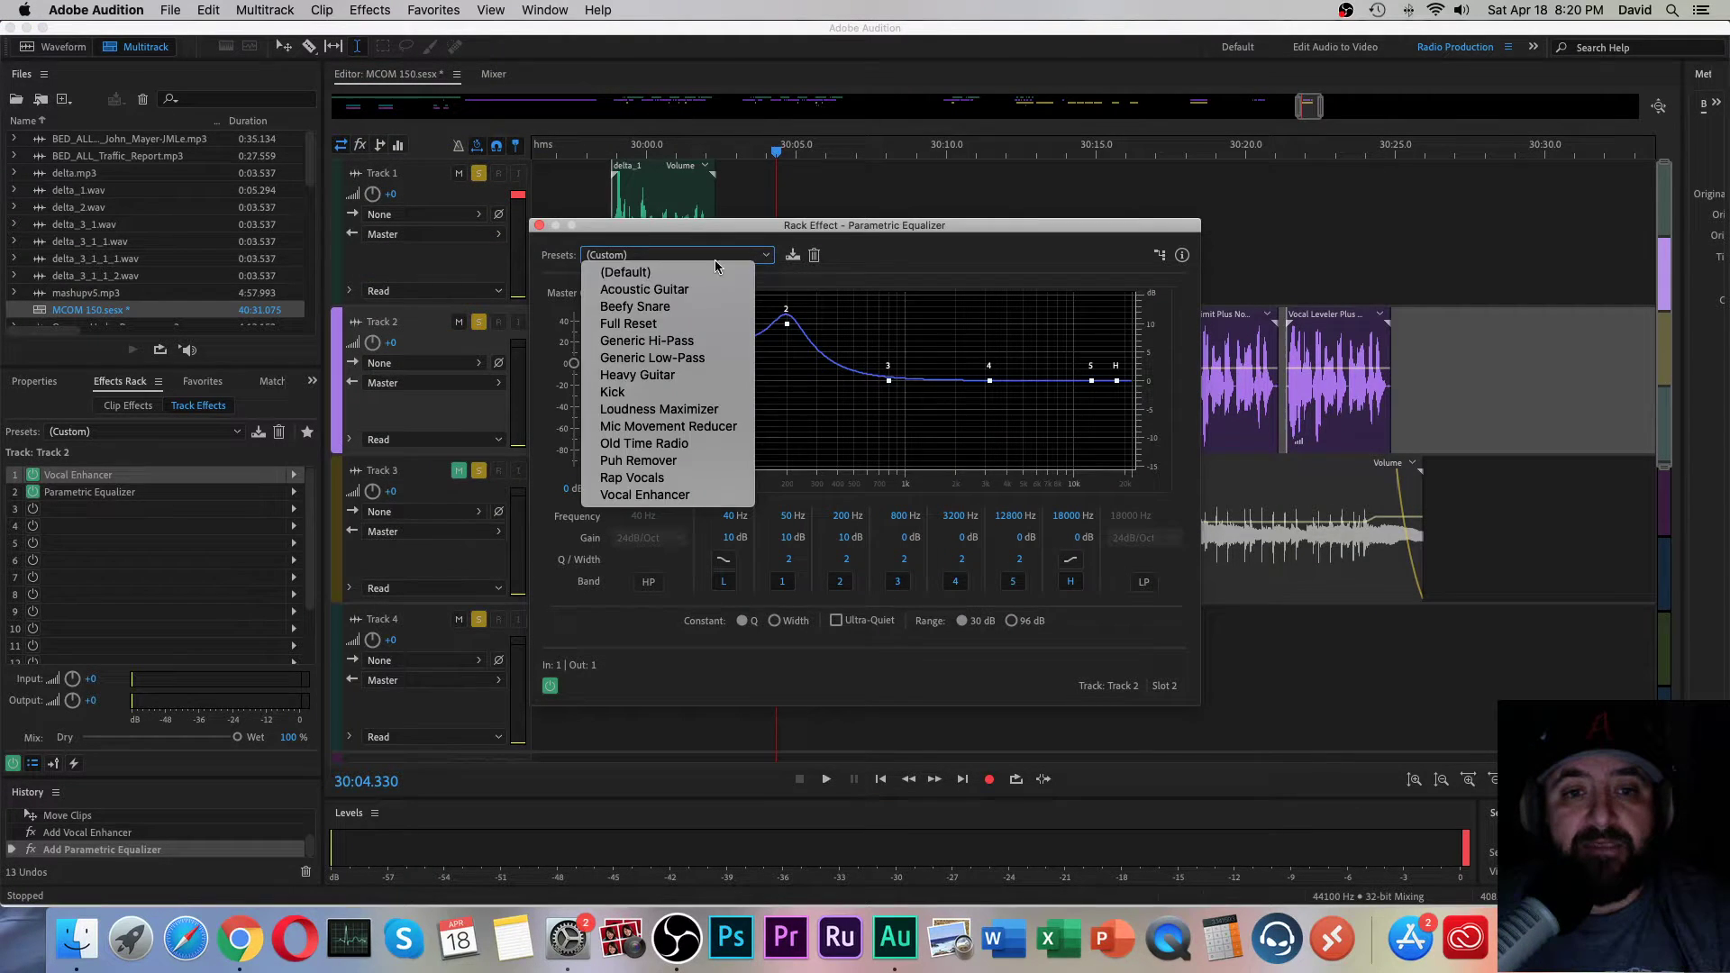
{"action": "left_click", "coordinate": [641, 273]}
{"action": "left_click_drag", "start_coordinate": [672, 380], "coordinate": [688, 339]}
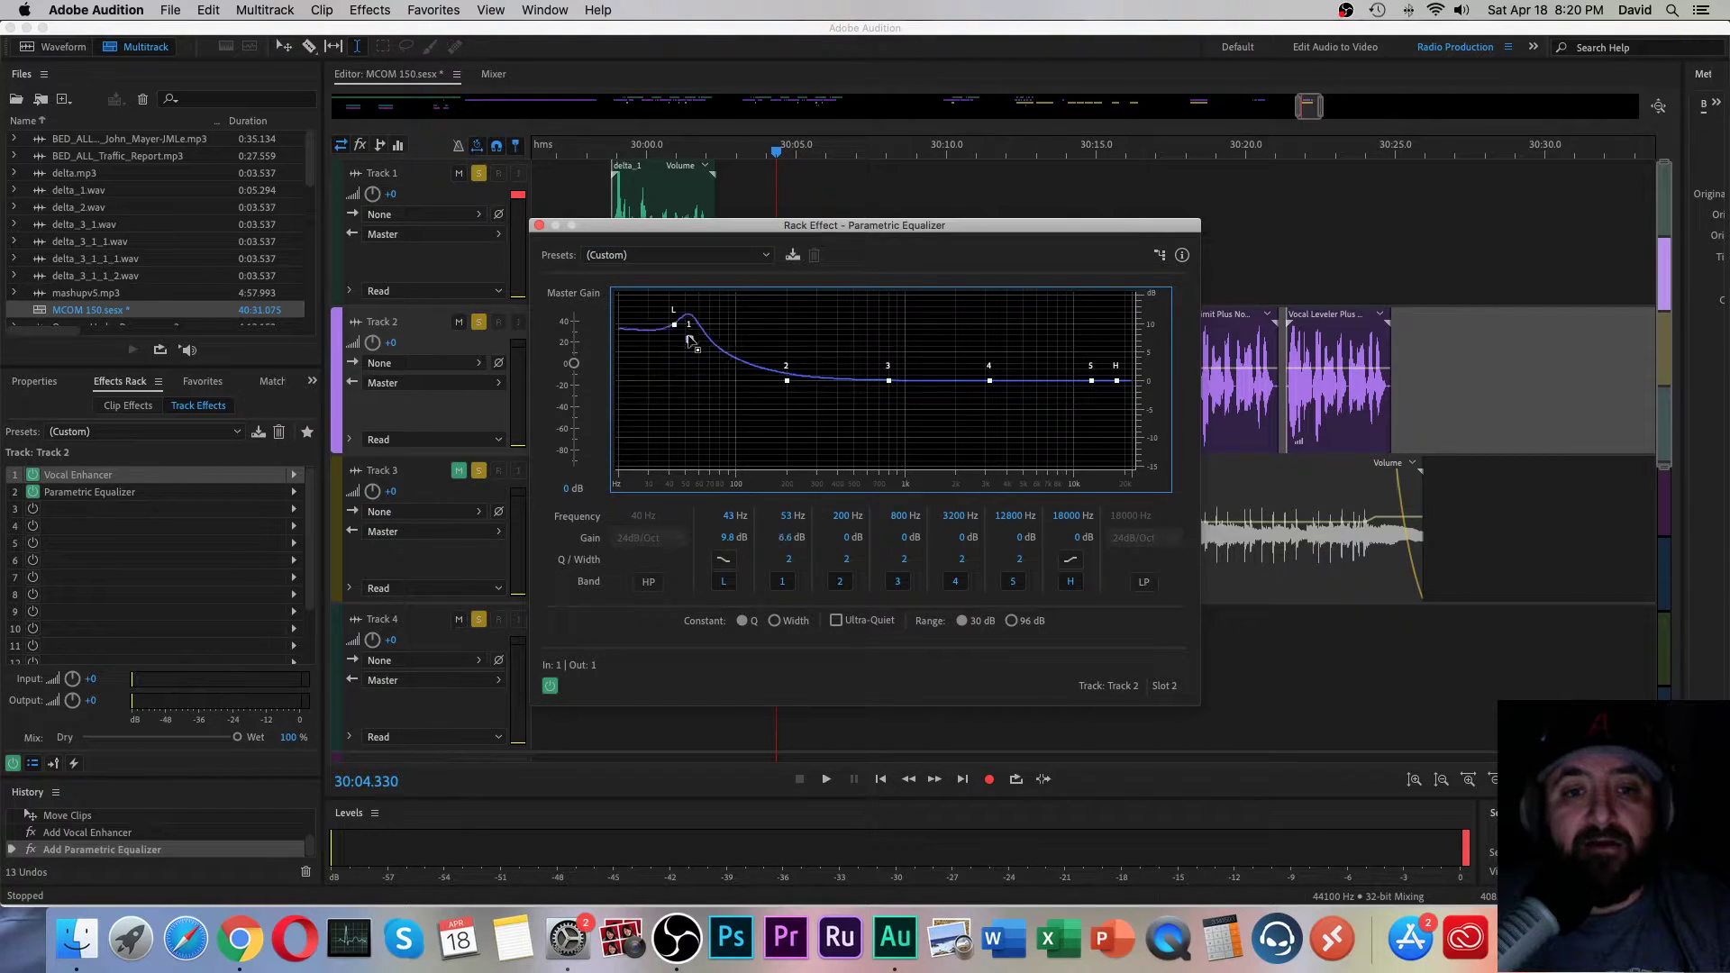
{"action": "left_click", "coordinate": [539, 226]}
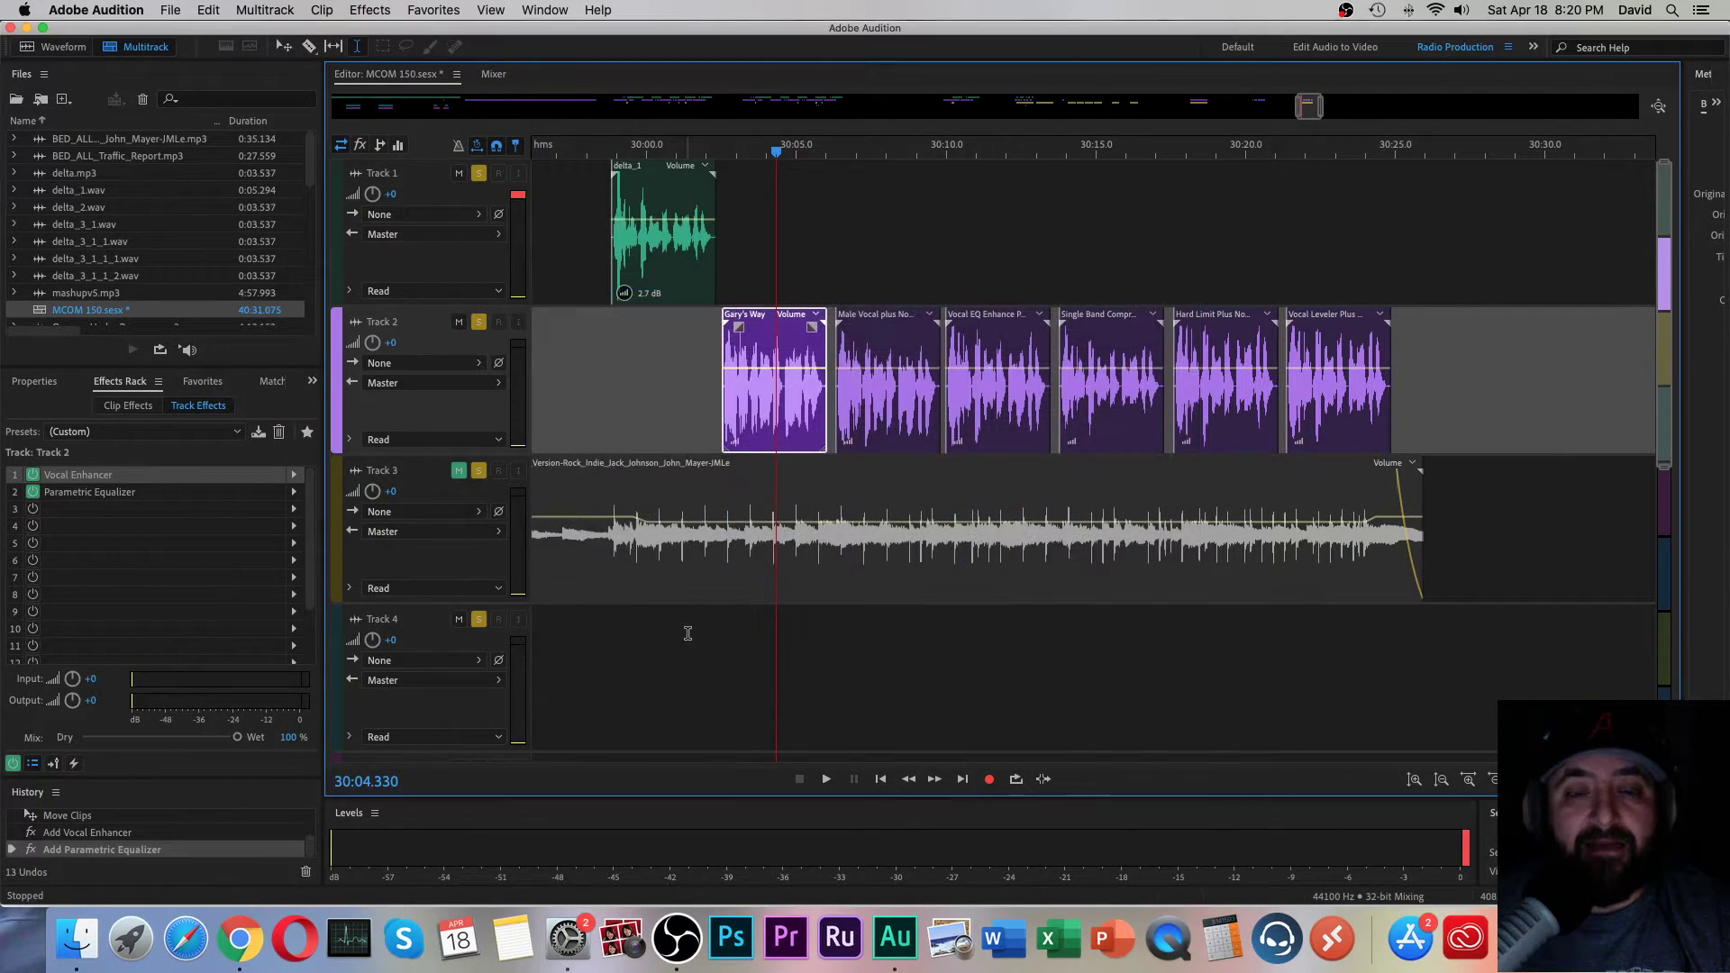
Step: Select Track 4 and play the session from about 30:02.5, then again from 30:06
{"action": "left_click", "coordinate": [737, 700]}
{"action": "left_click", "coordinate": [722, 690]}
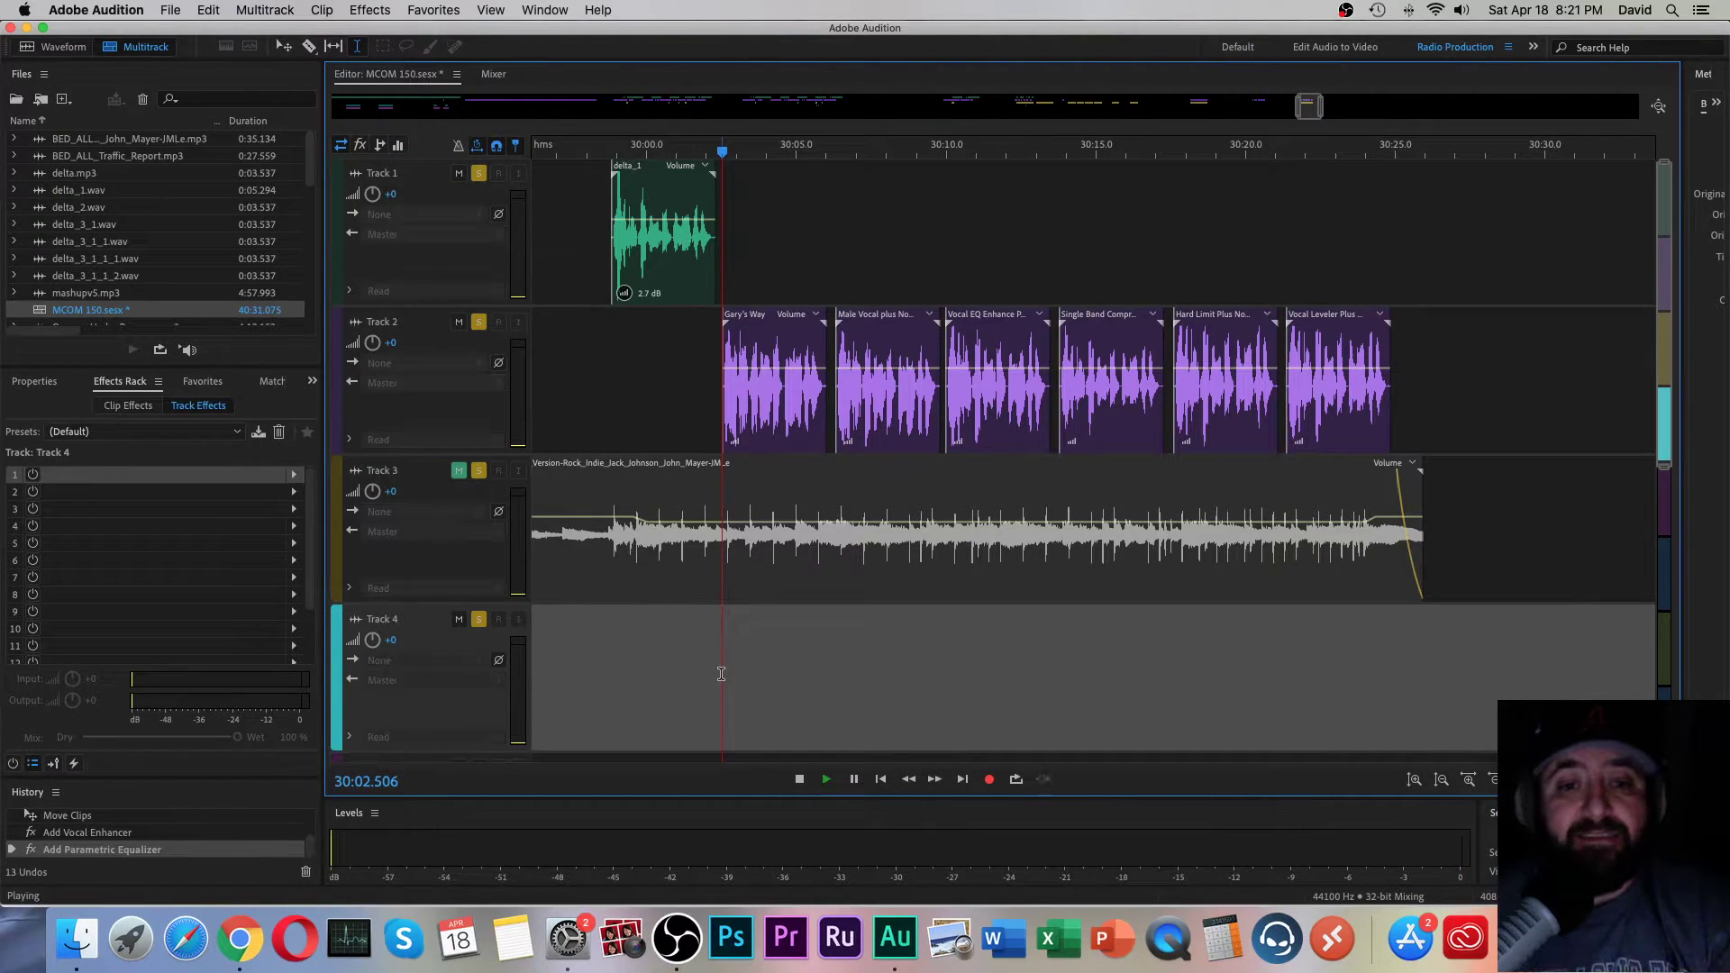
{"action": "key", "text": "space"}
{"action": "key", "text": "space"}
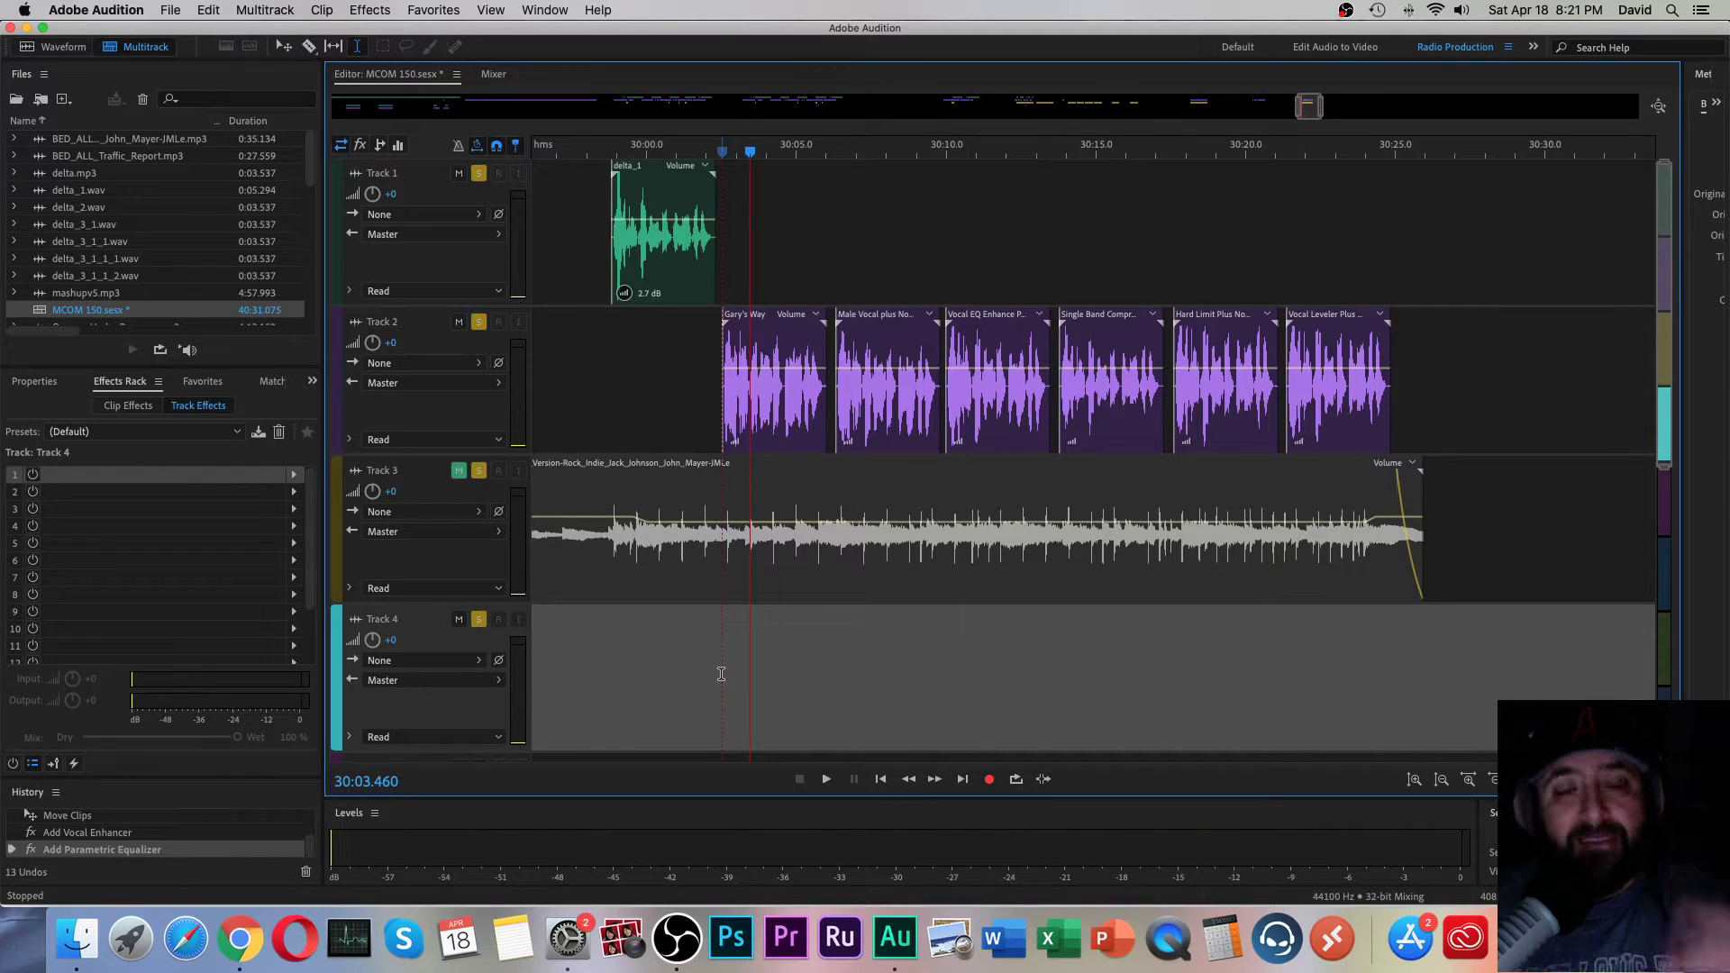
{"action": "left_click", "coordinate": [834, 642]}
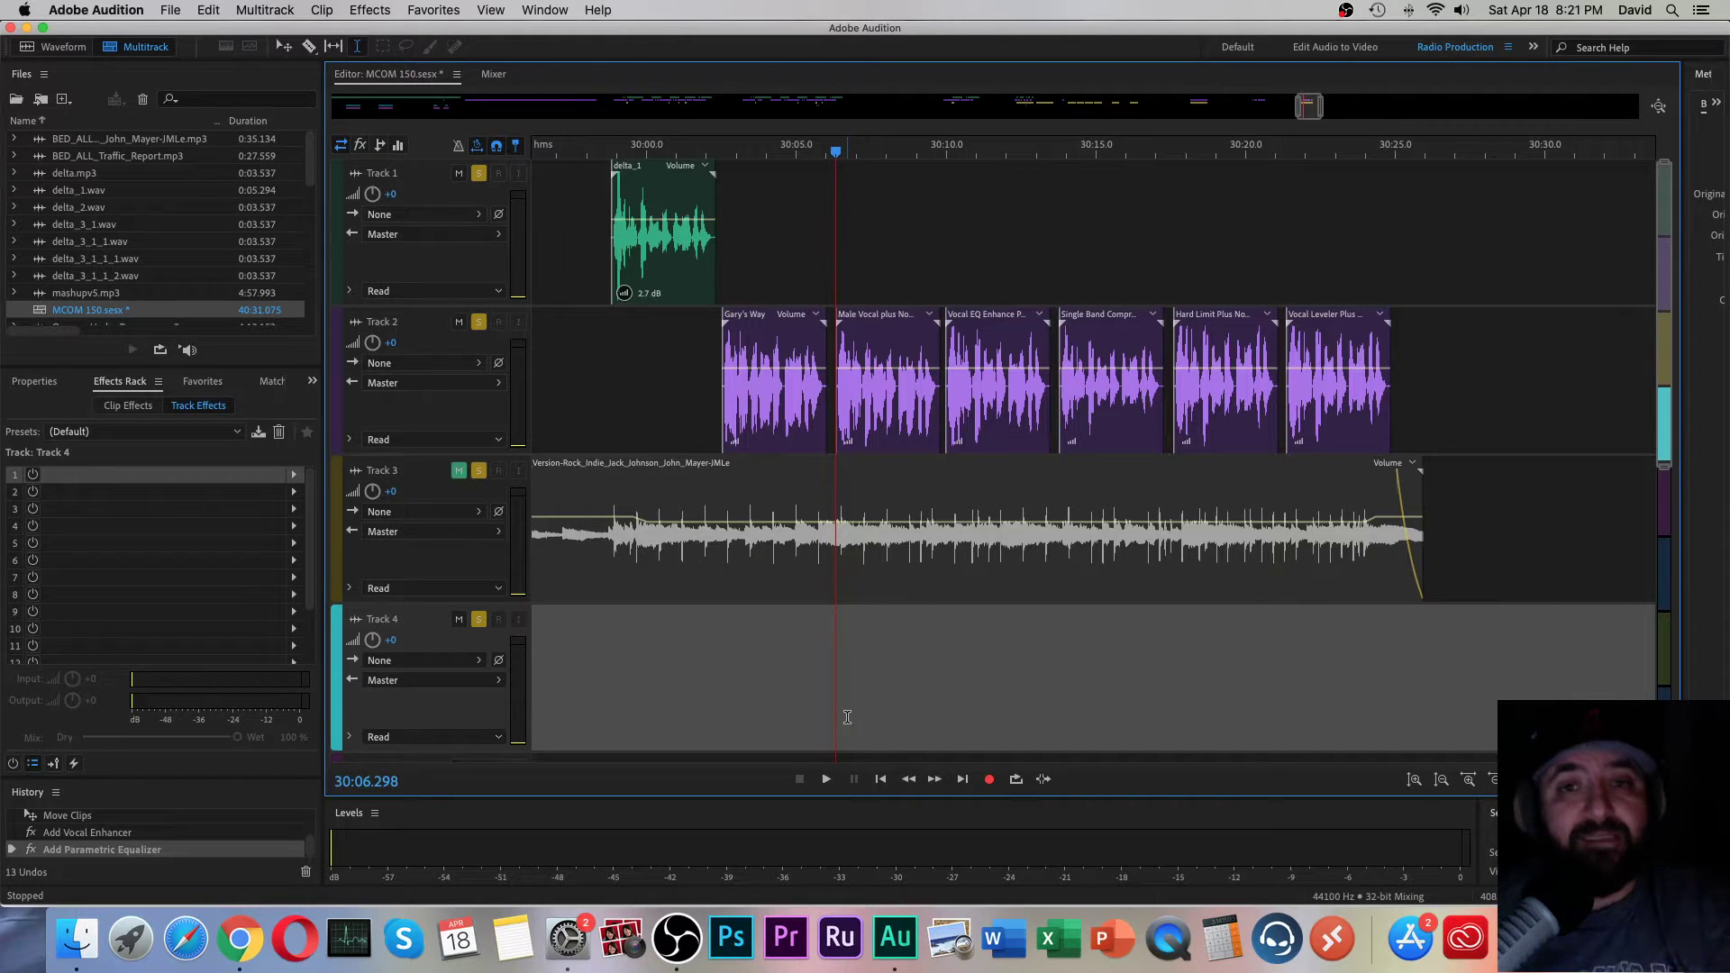
{"action": "key", "text": "space"}
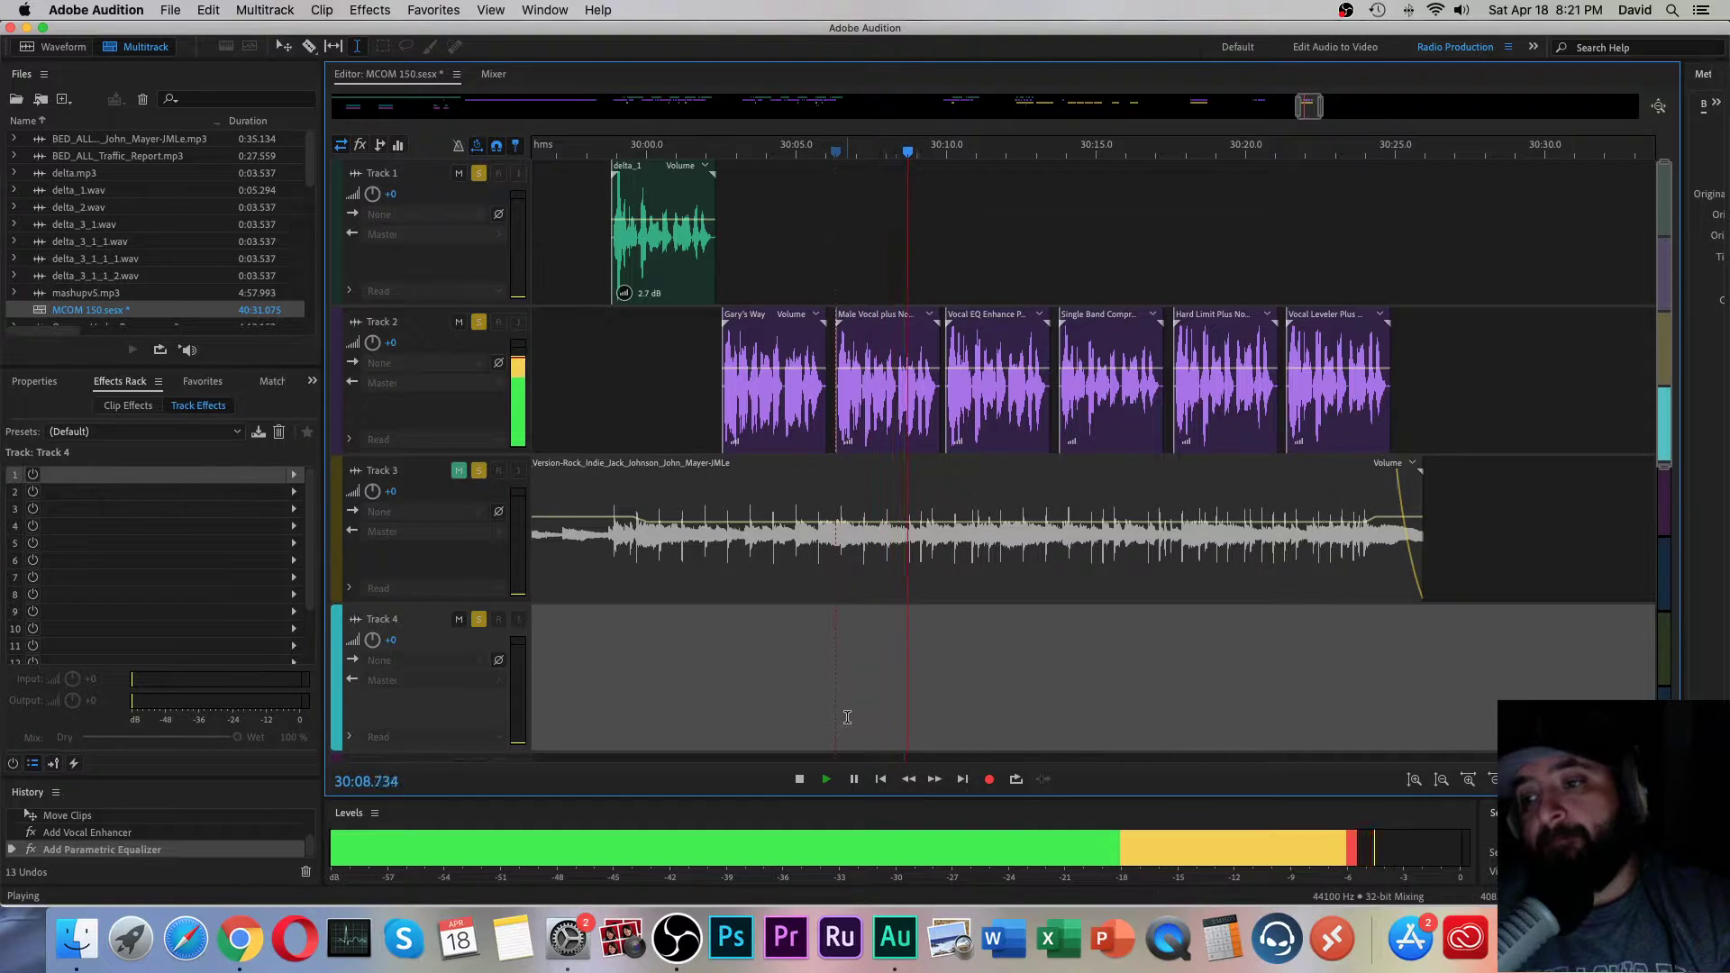
{"action": "key", "text": "space"}
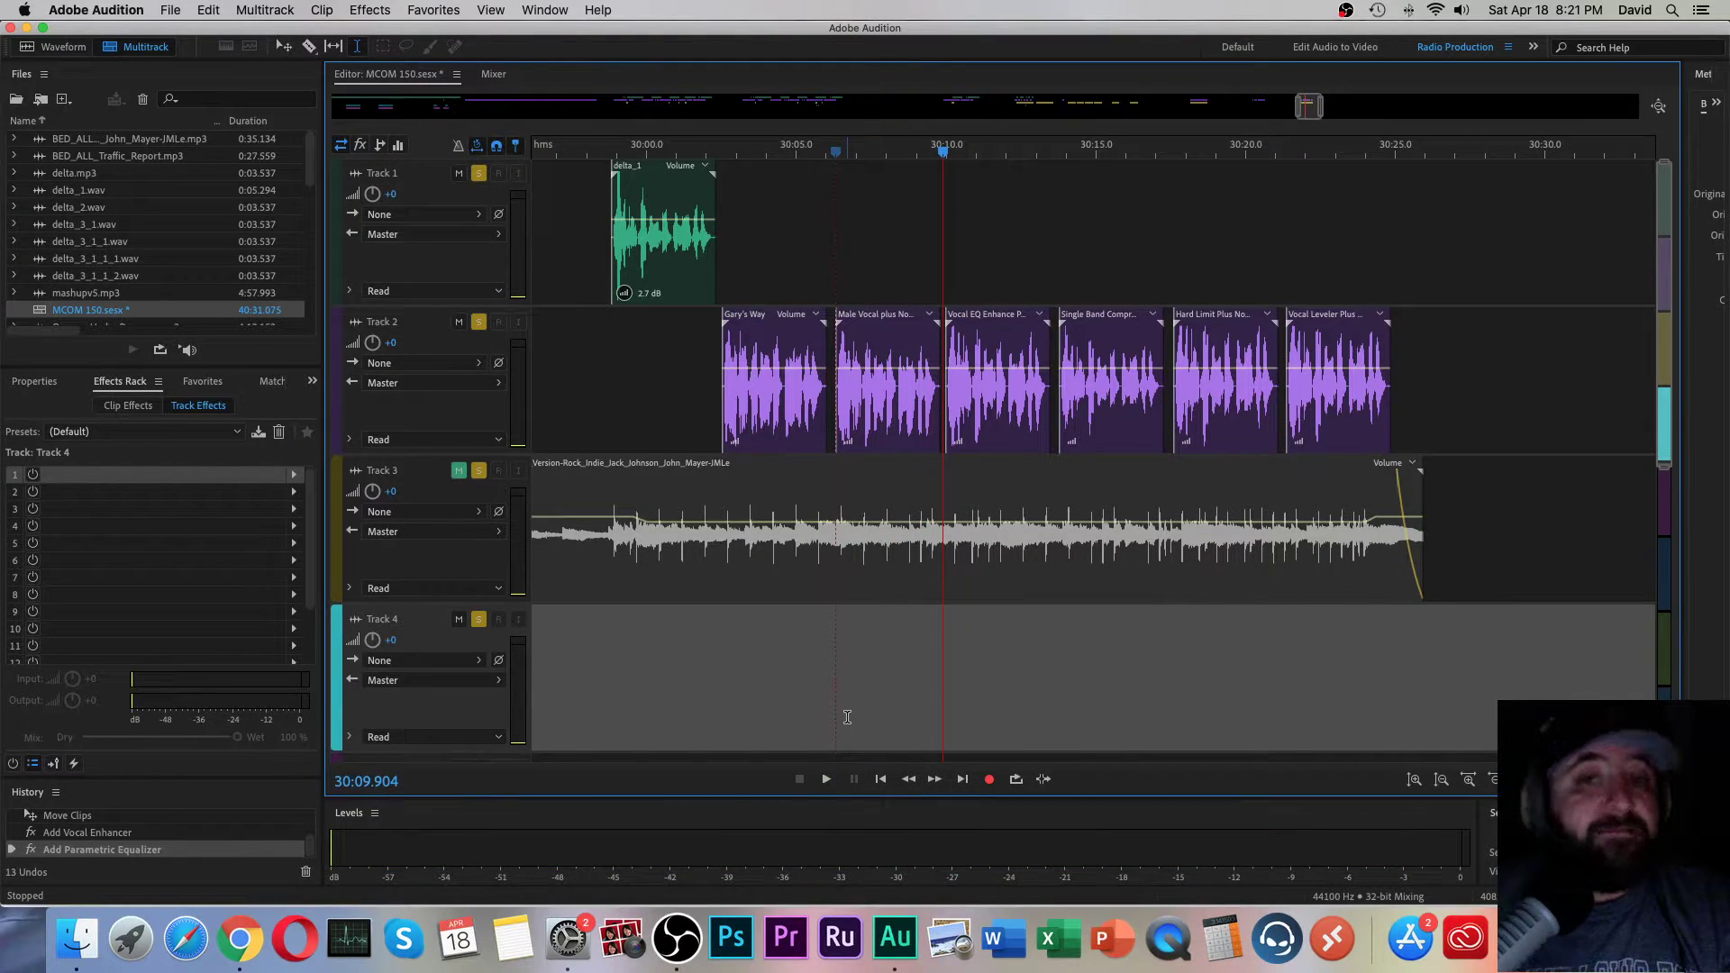
Step: Replay the session from about 30:02.8, stopping at 30:09.763
{"action": "left_click", "coordinate": [728, 689]}
{"action": "key", "text": "space"}
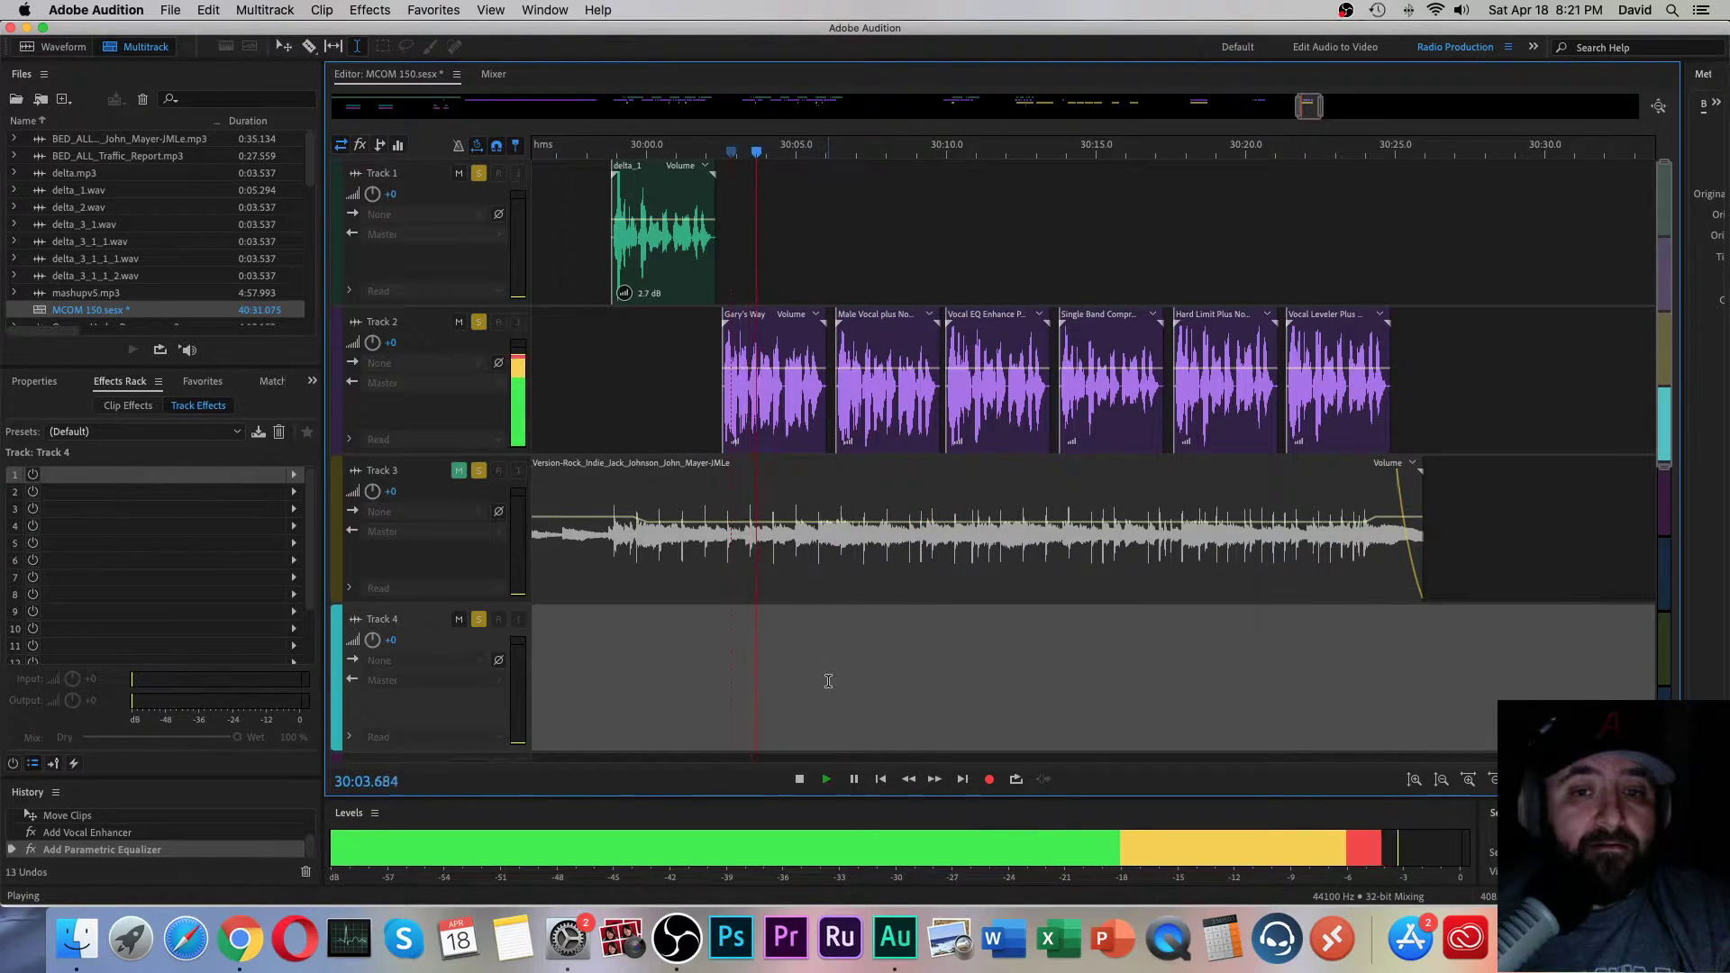
{"action": "key", "text": "space"}
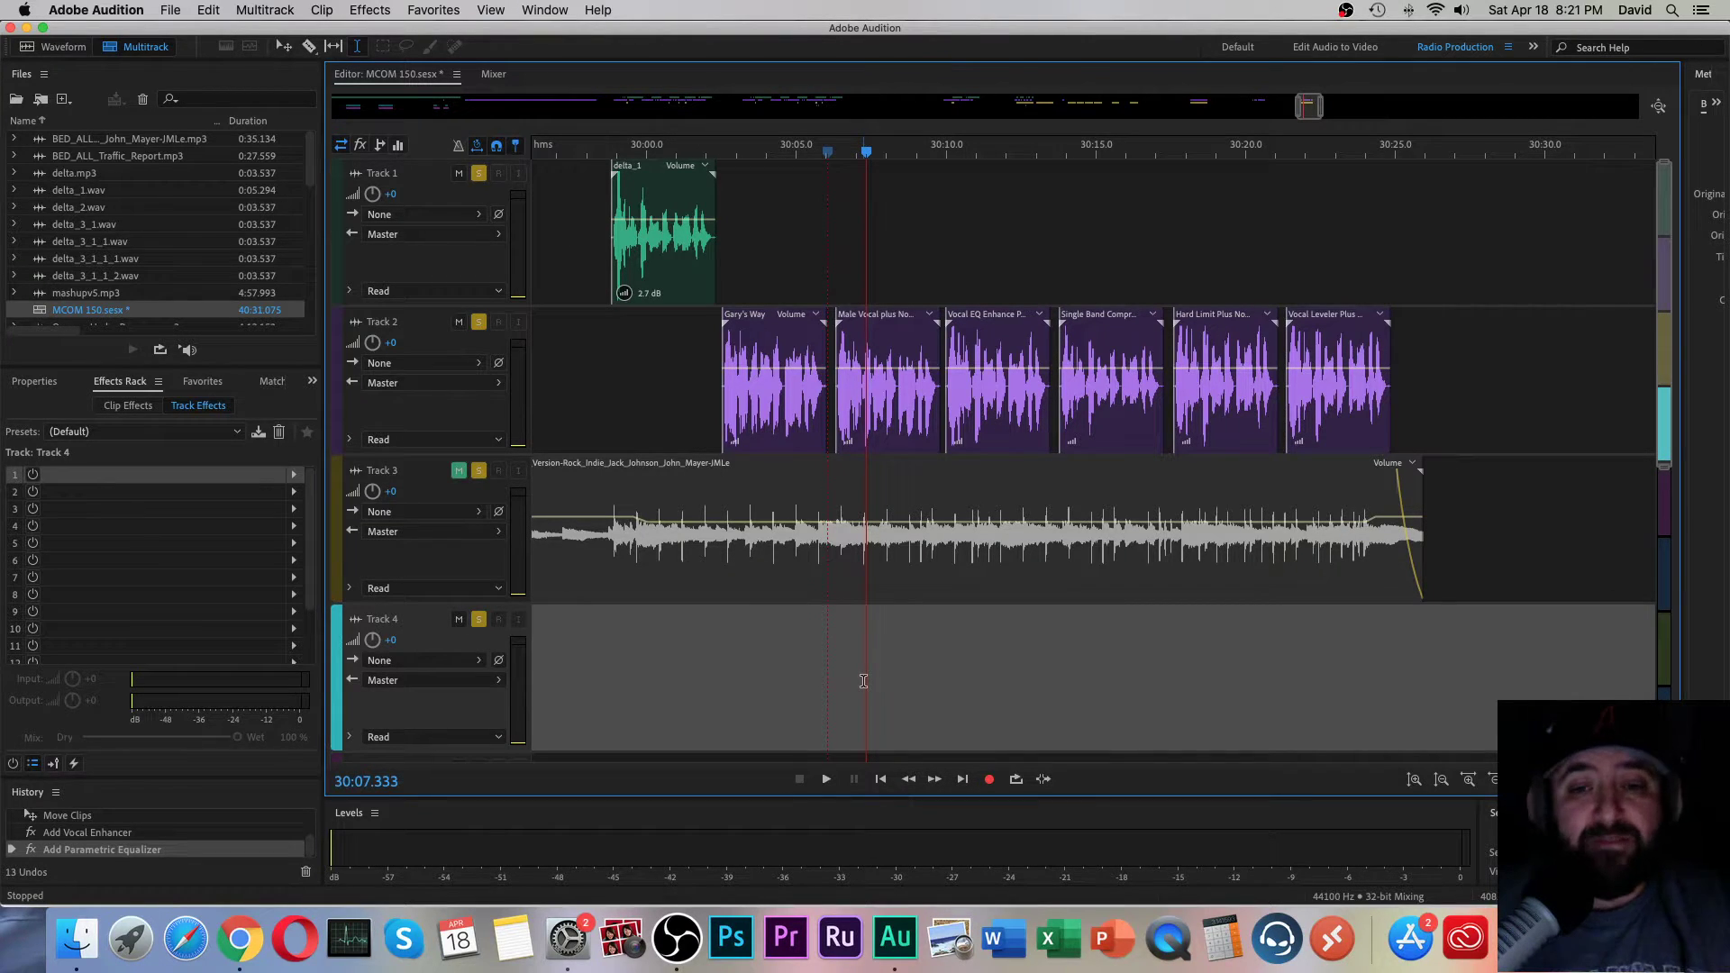
{"action": "key", "text": "space"}
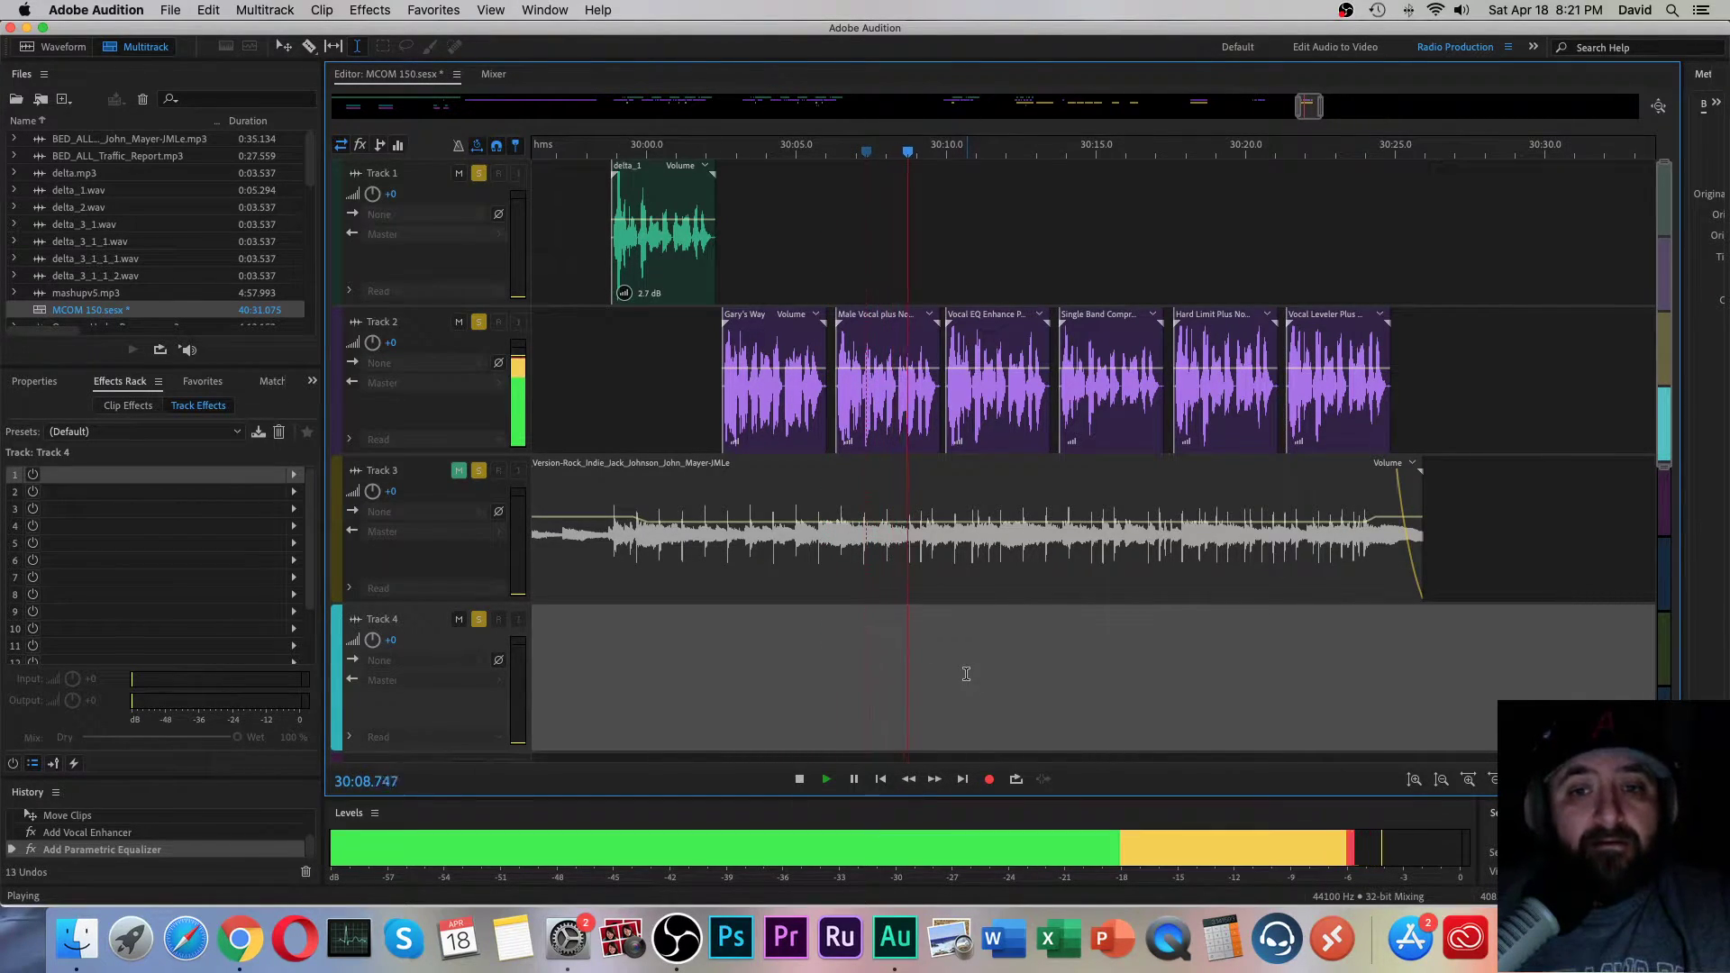
{"action": "key", "text": "space"}
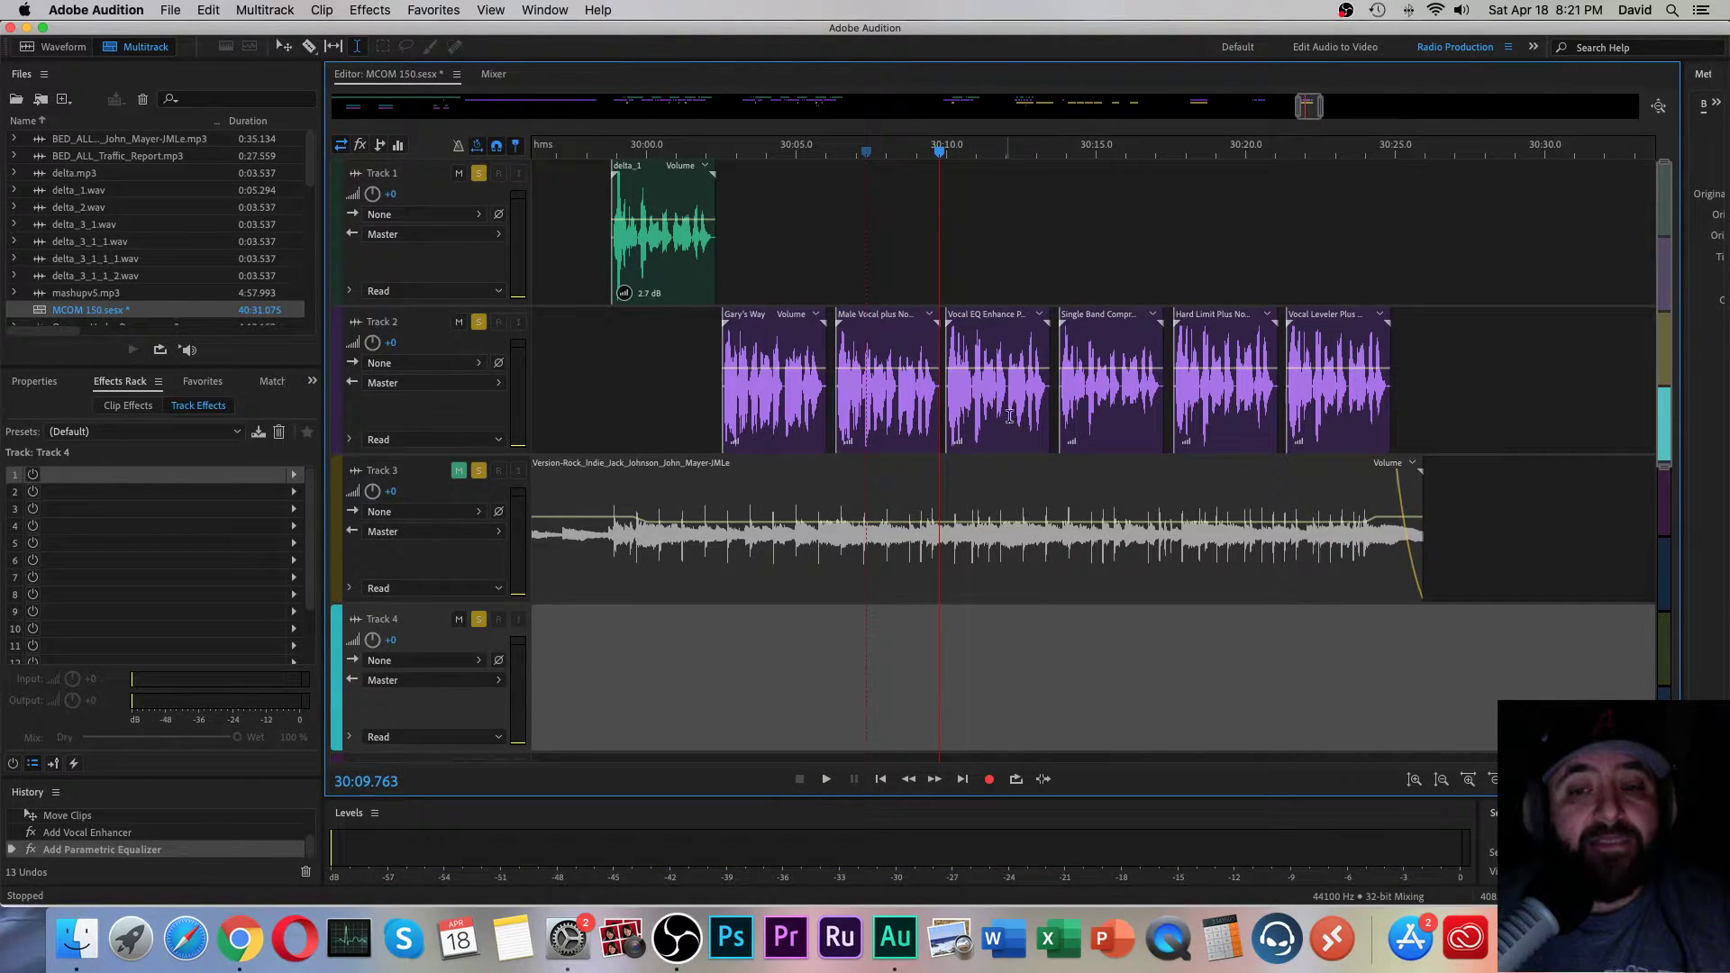
Step: Add a Parametric Equalizer to Track 4 using the Vocal Enhancer preset
{"action": "left_click", "coordinate": [368, 10]}
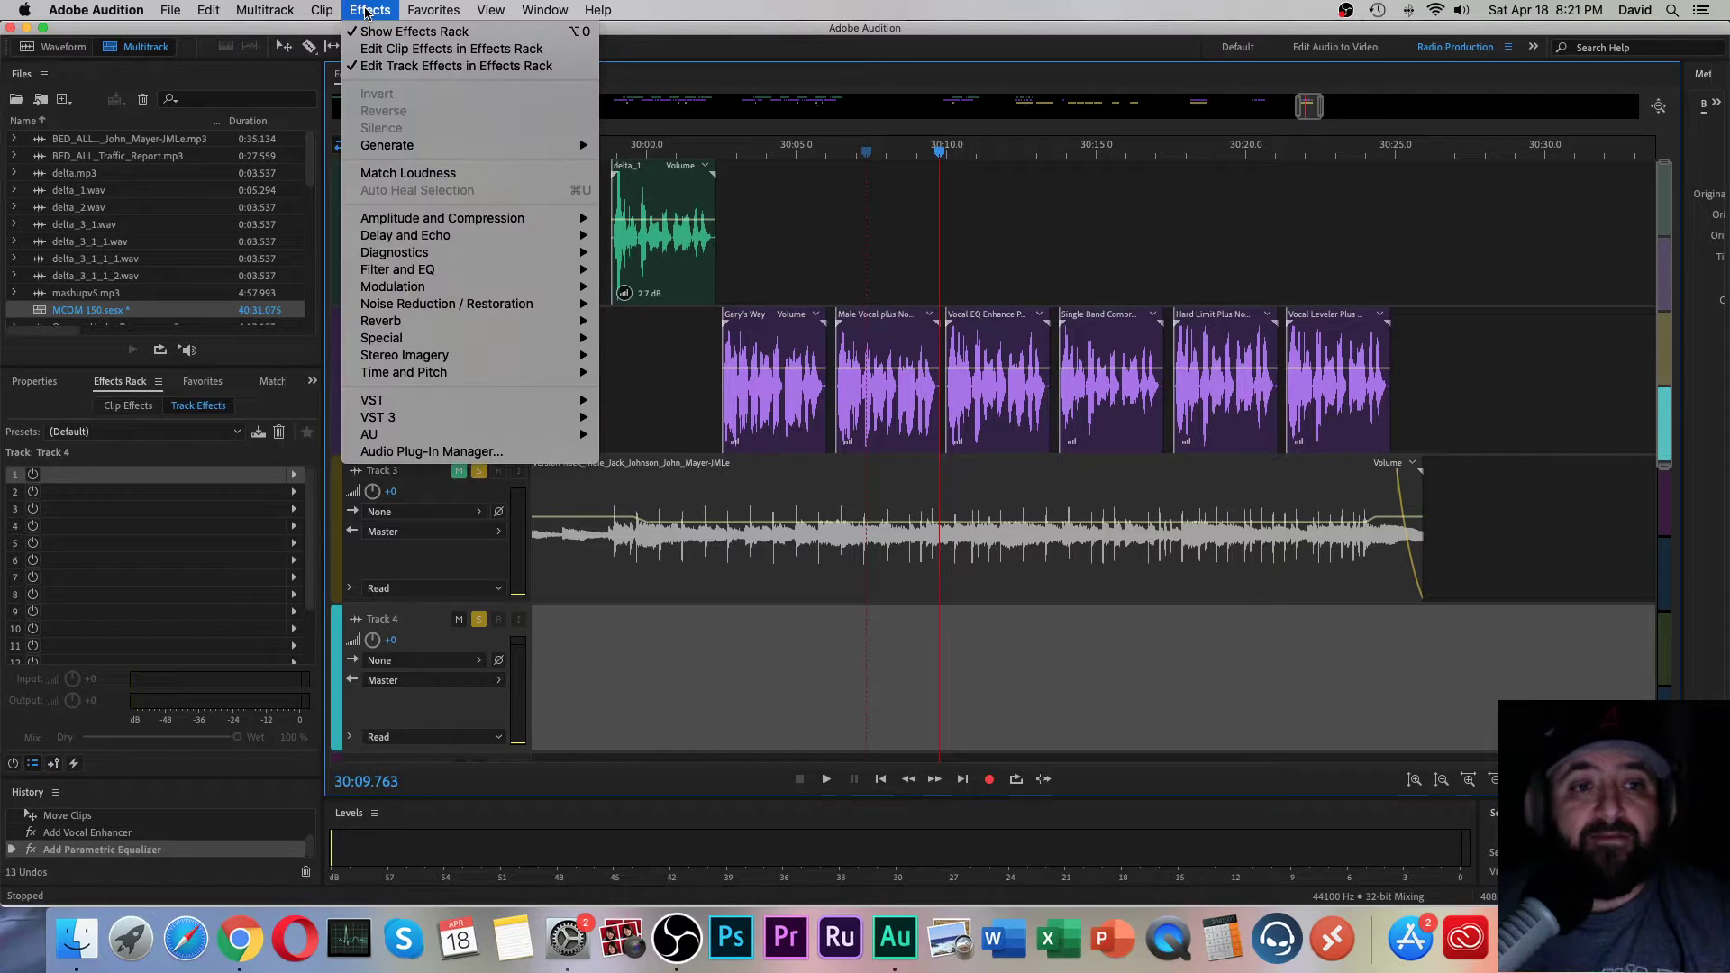
{"action": "mouse_move", "coordinate": [410, 274]}
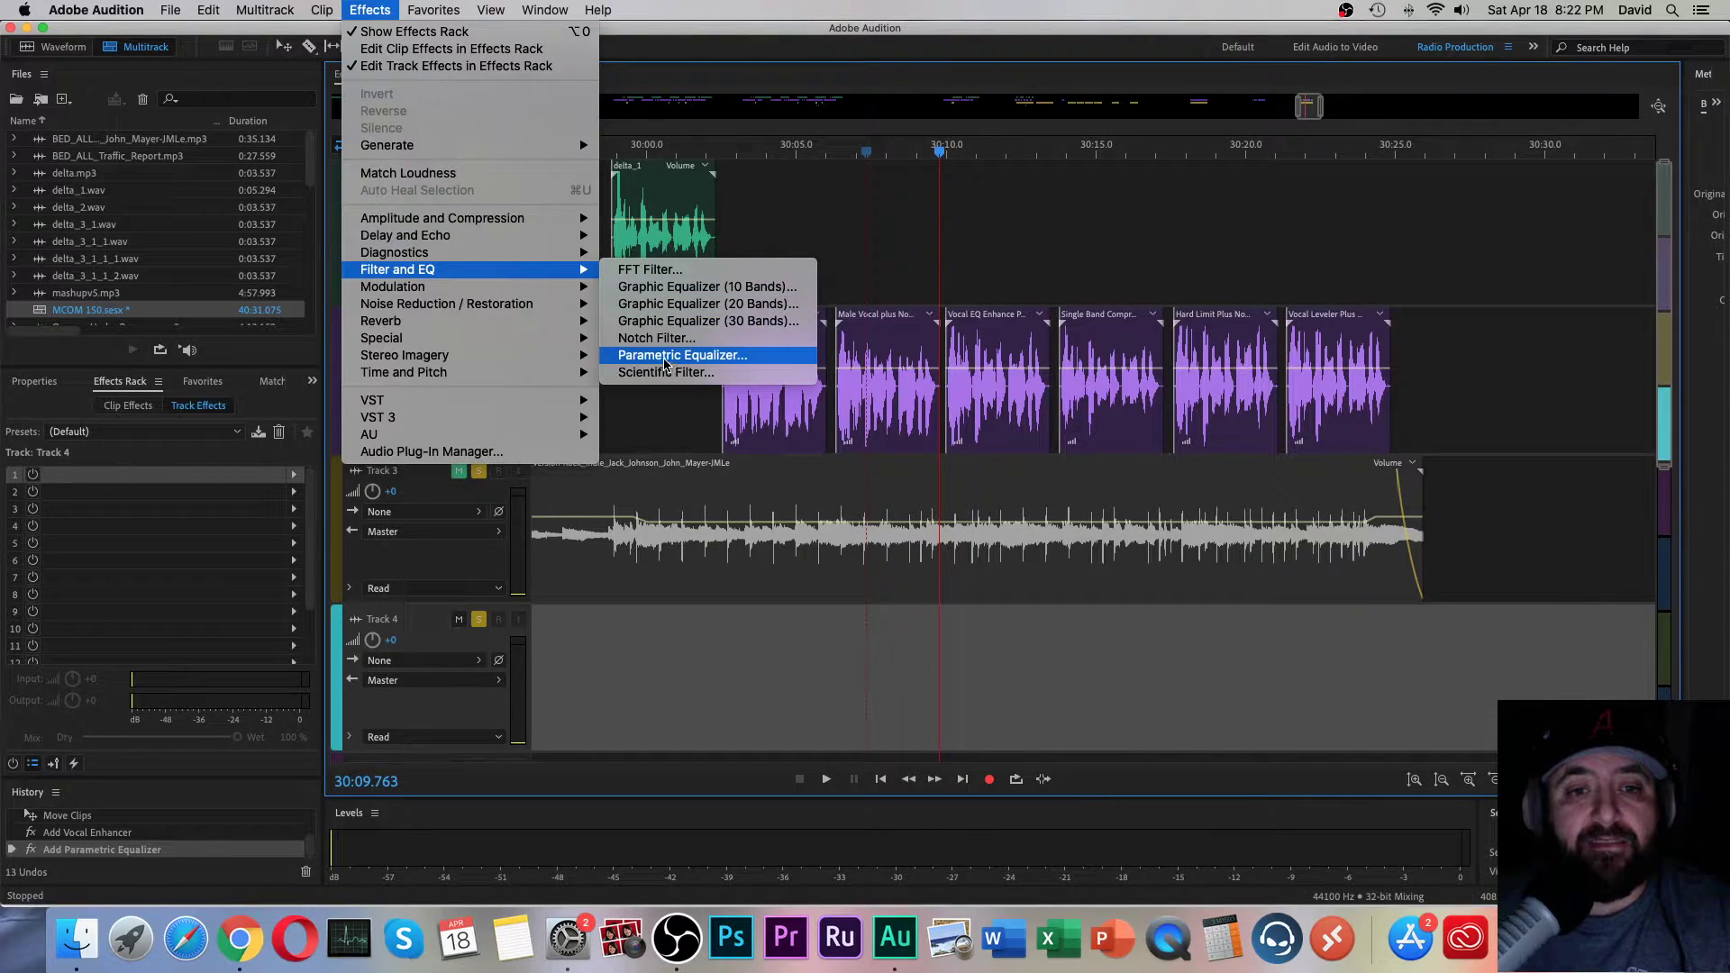
{"action": "left_click", "coordinate": [664, 355]}
{"action": "left_click", "coordinate": [663, 256]}
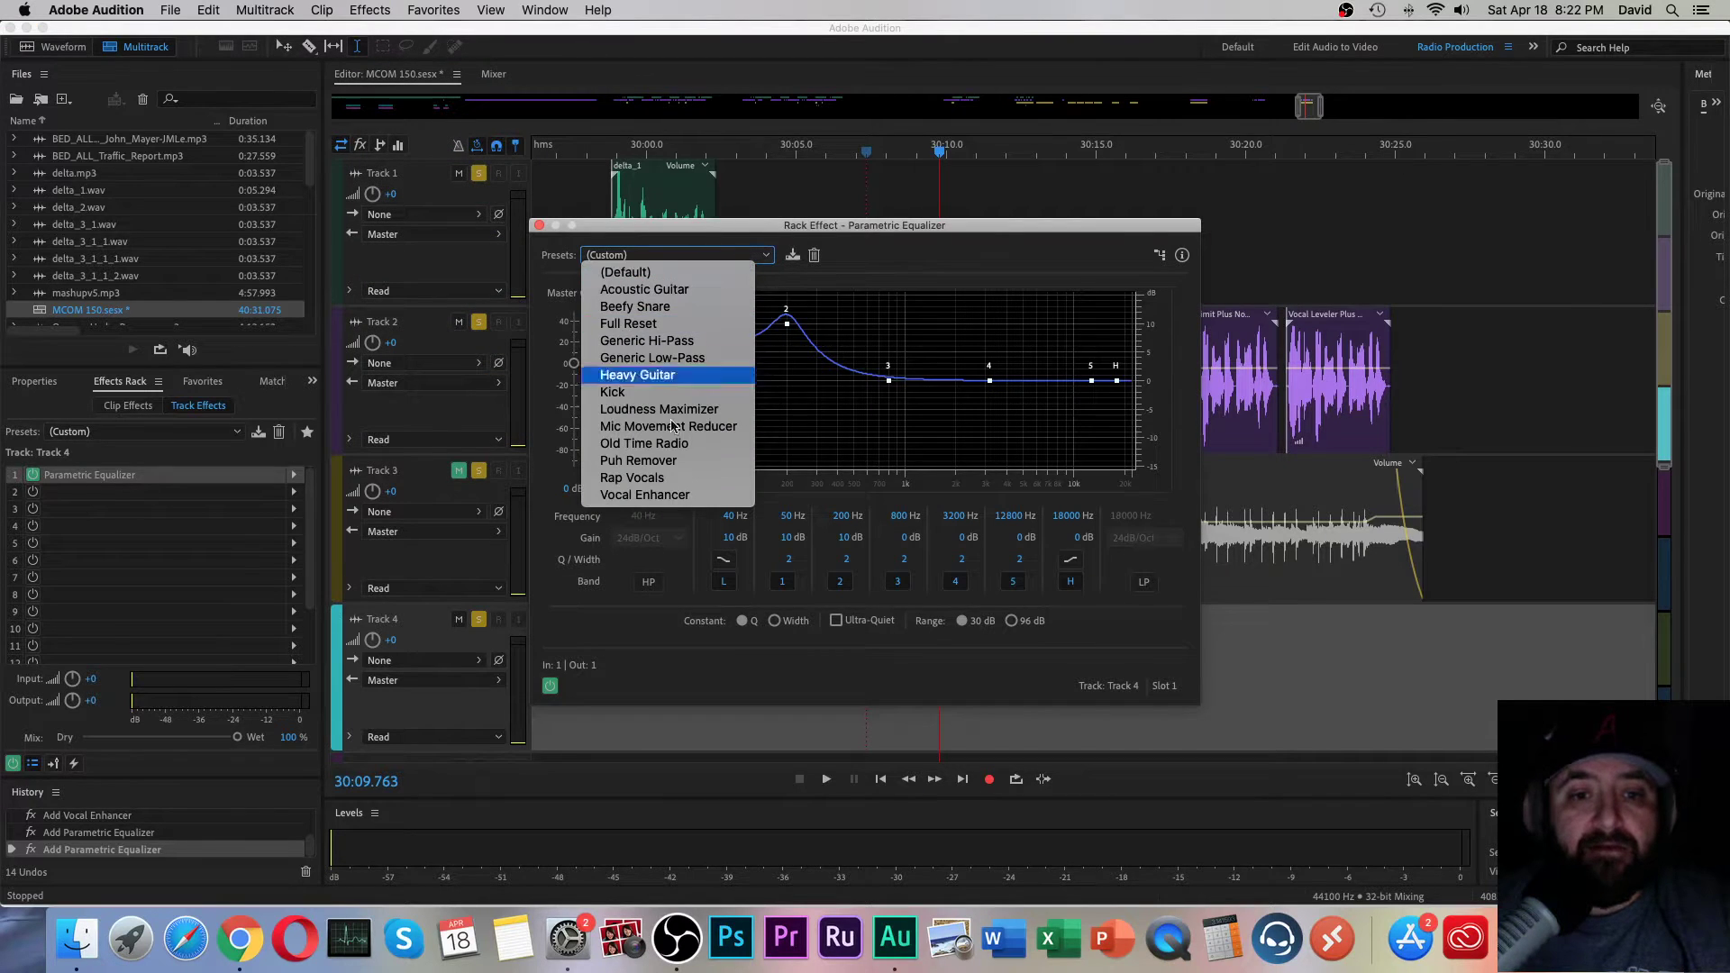
{"action": "left_click", "coordinate": [642, 496]}
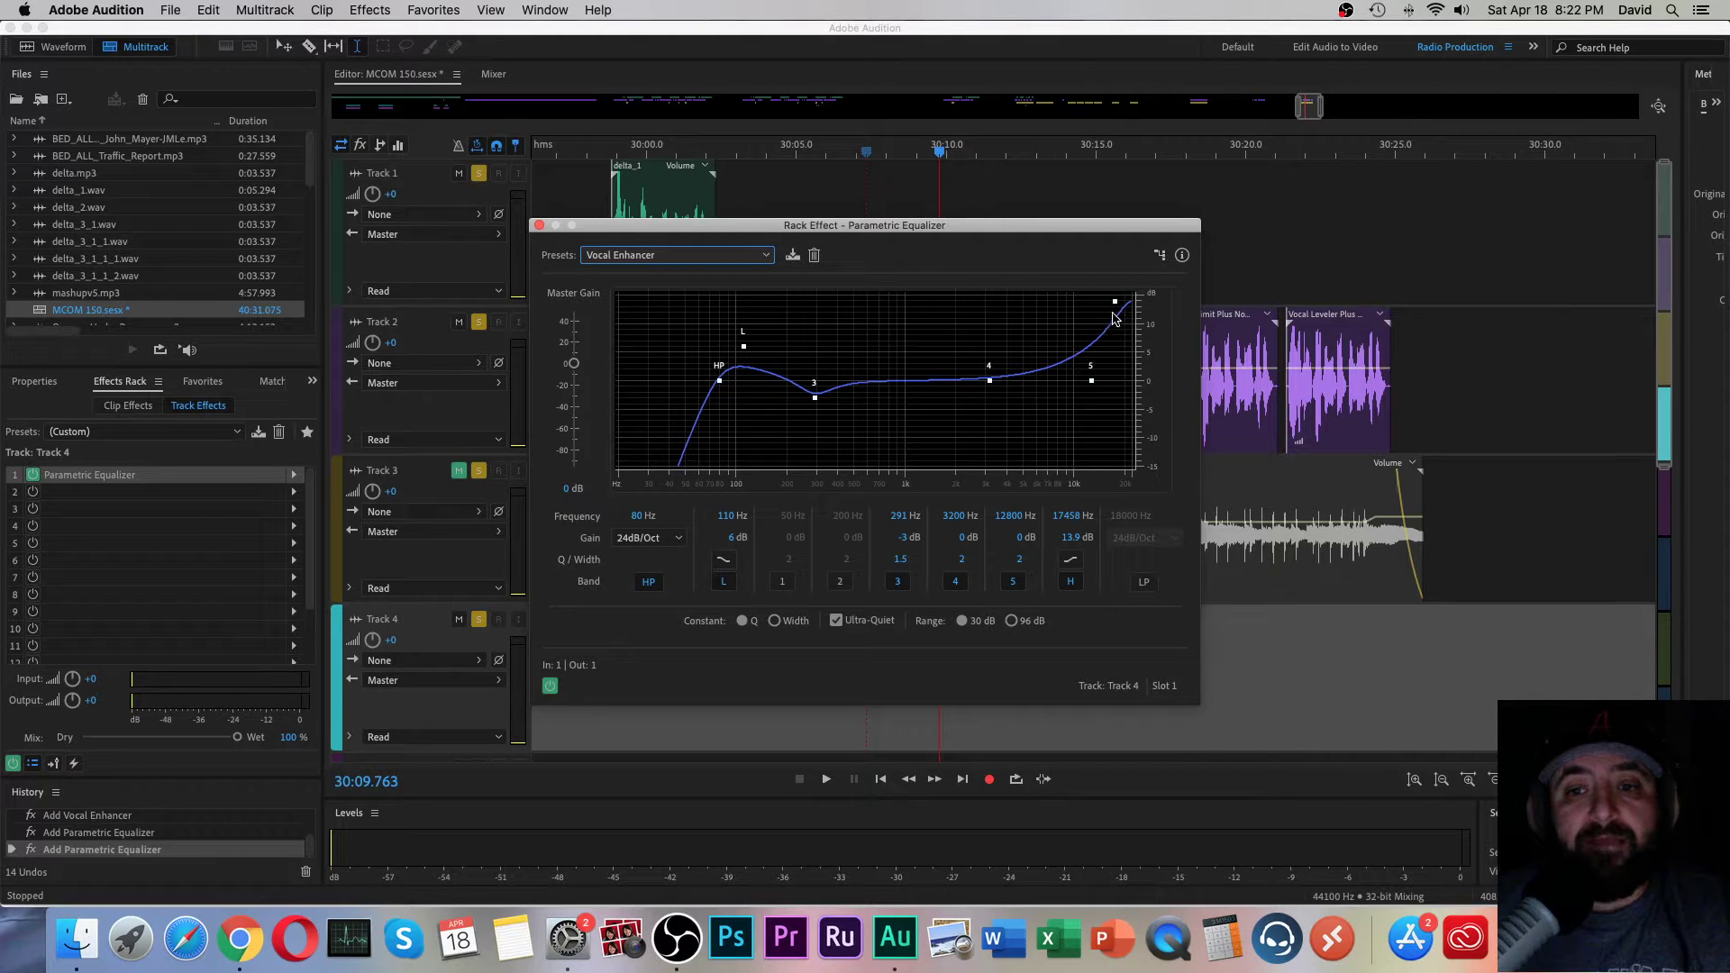
{"action": "left_click", "coordinate": [540, 225]}
Step: Dismiss the effects list and place the playhead at about 30:09.8
{"action": "left_click", "coordinate": [370, 9]}
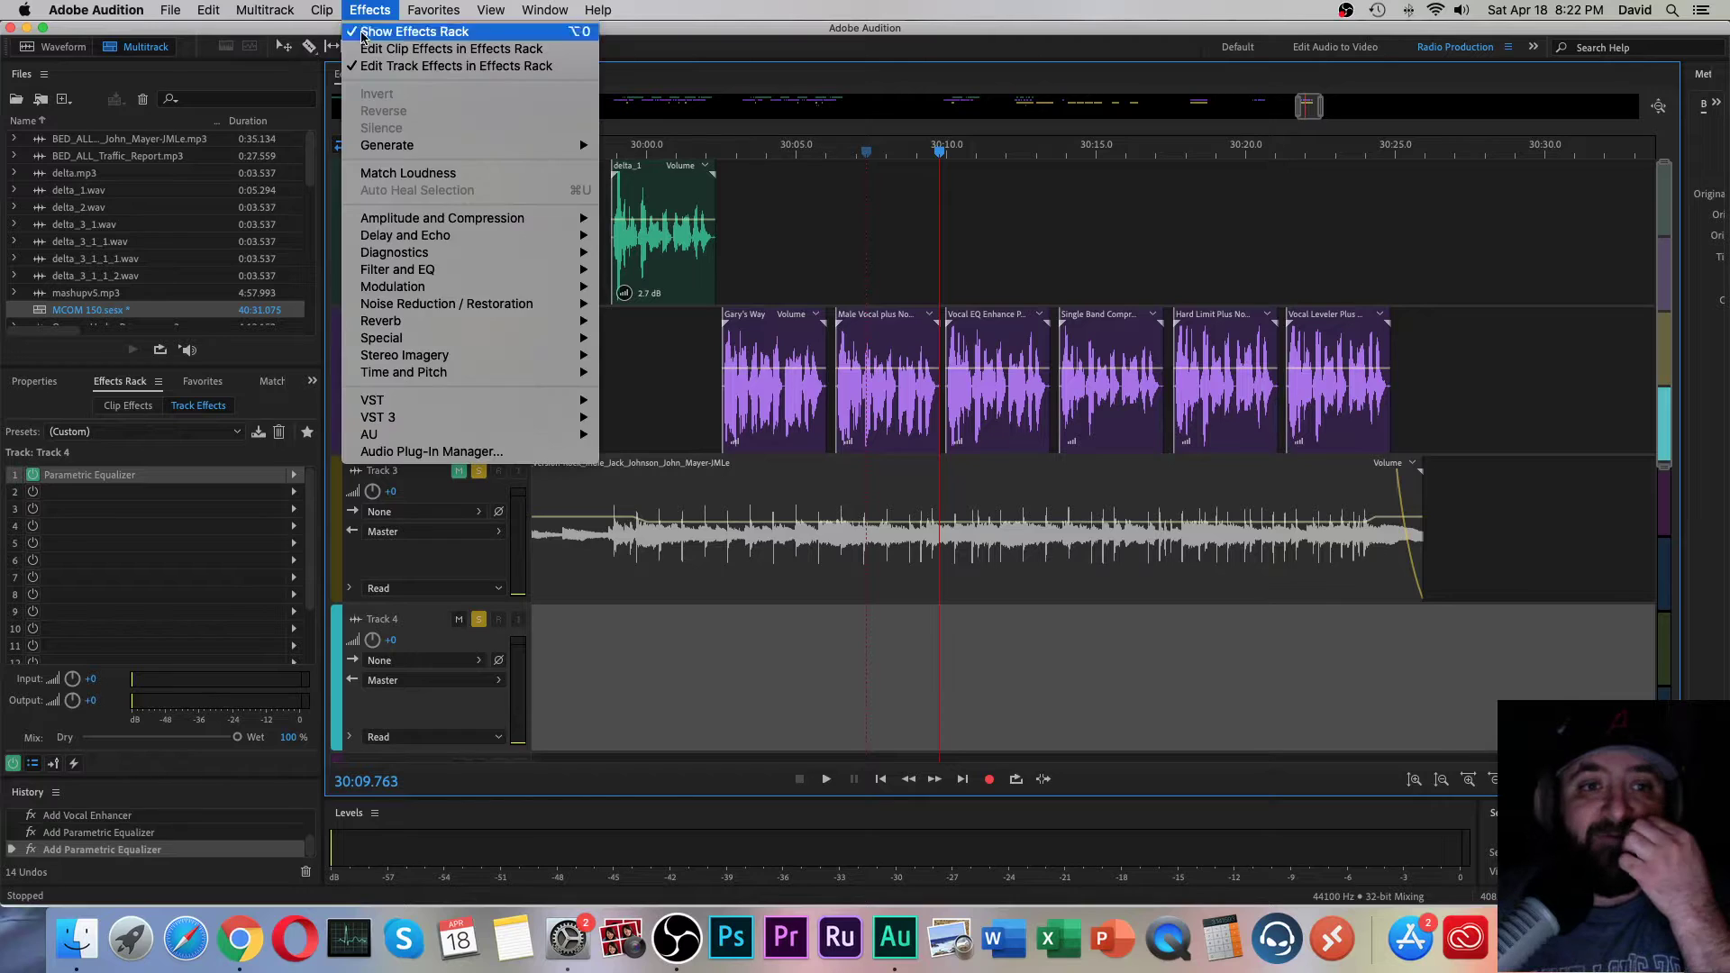
{"action": "mouse_move", "coordinate": [505, 269]}
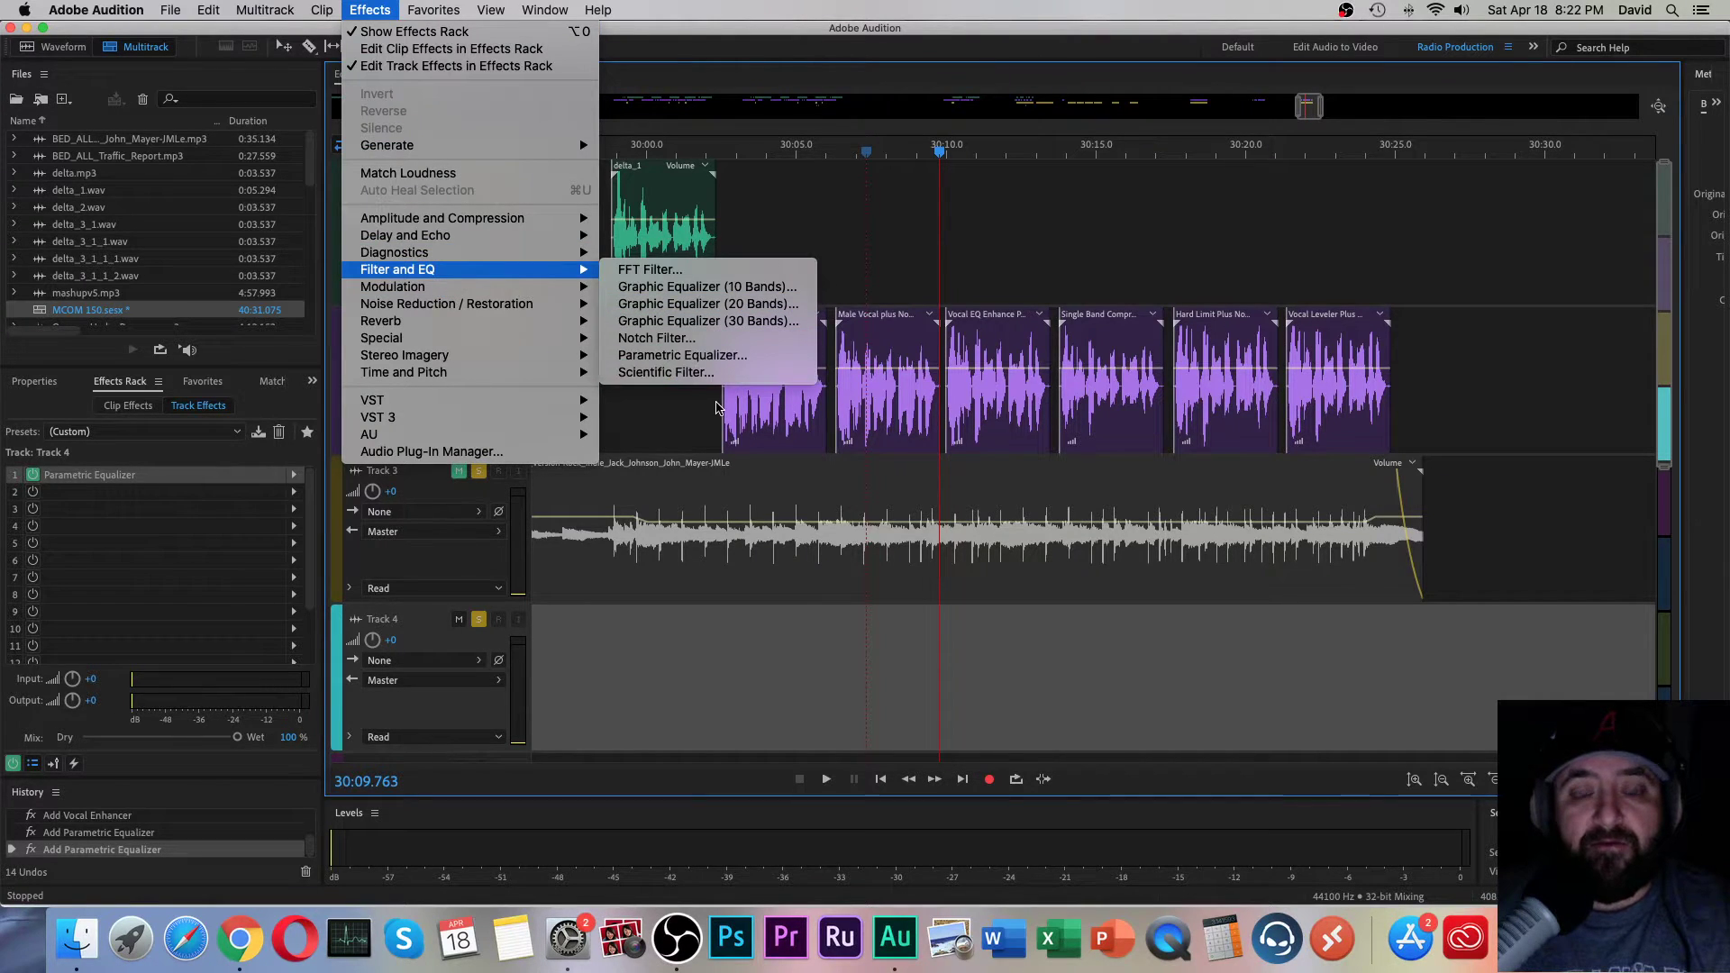
{"action": "left_click", "coordinate": [854, 692]}
{"action": "left_click", "coordinate": [943, 663]}
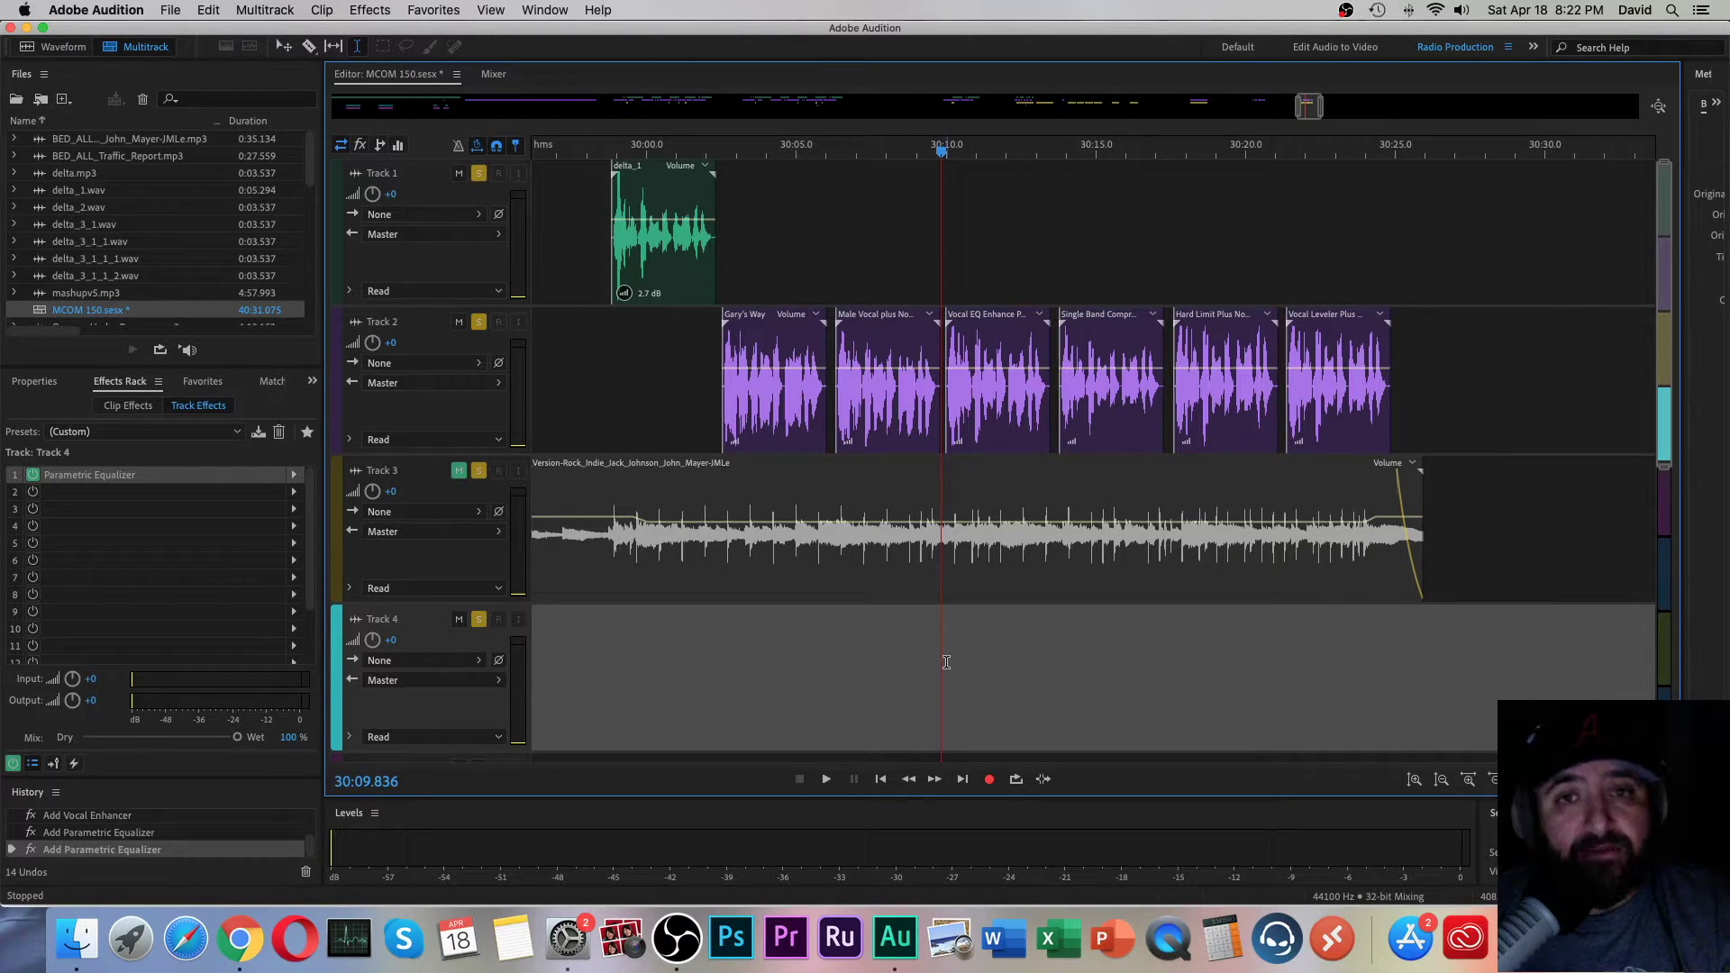
Step: Play back the vocals from 30:09.8, then again from 30:06.298
{"action": "key", "text": "space"}
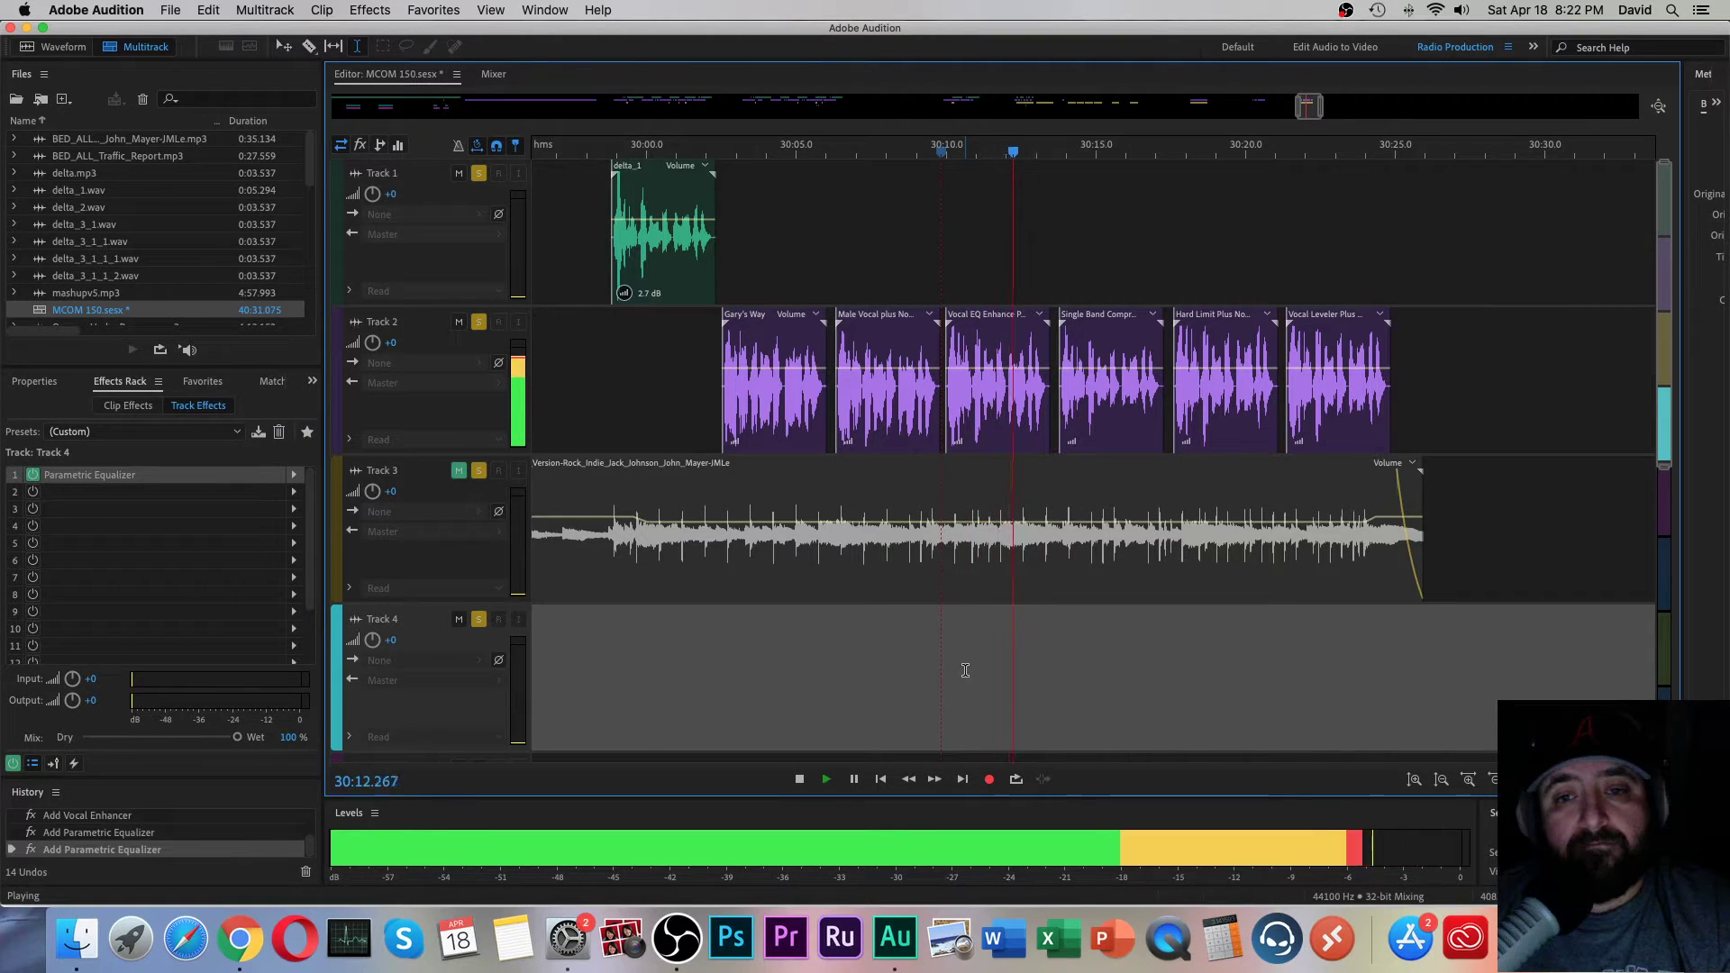
{"action": "key", "text": "space"}
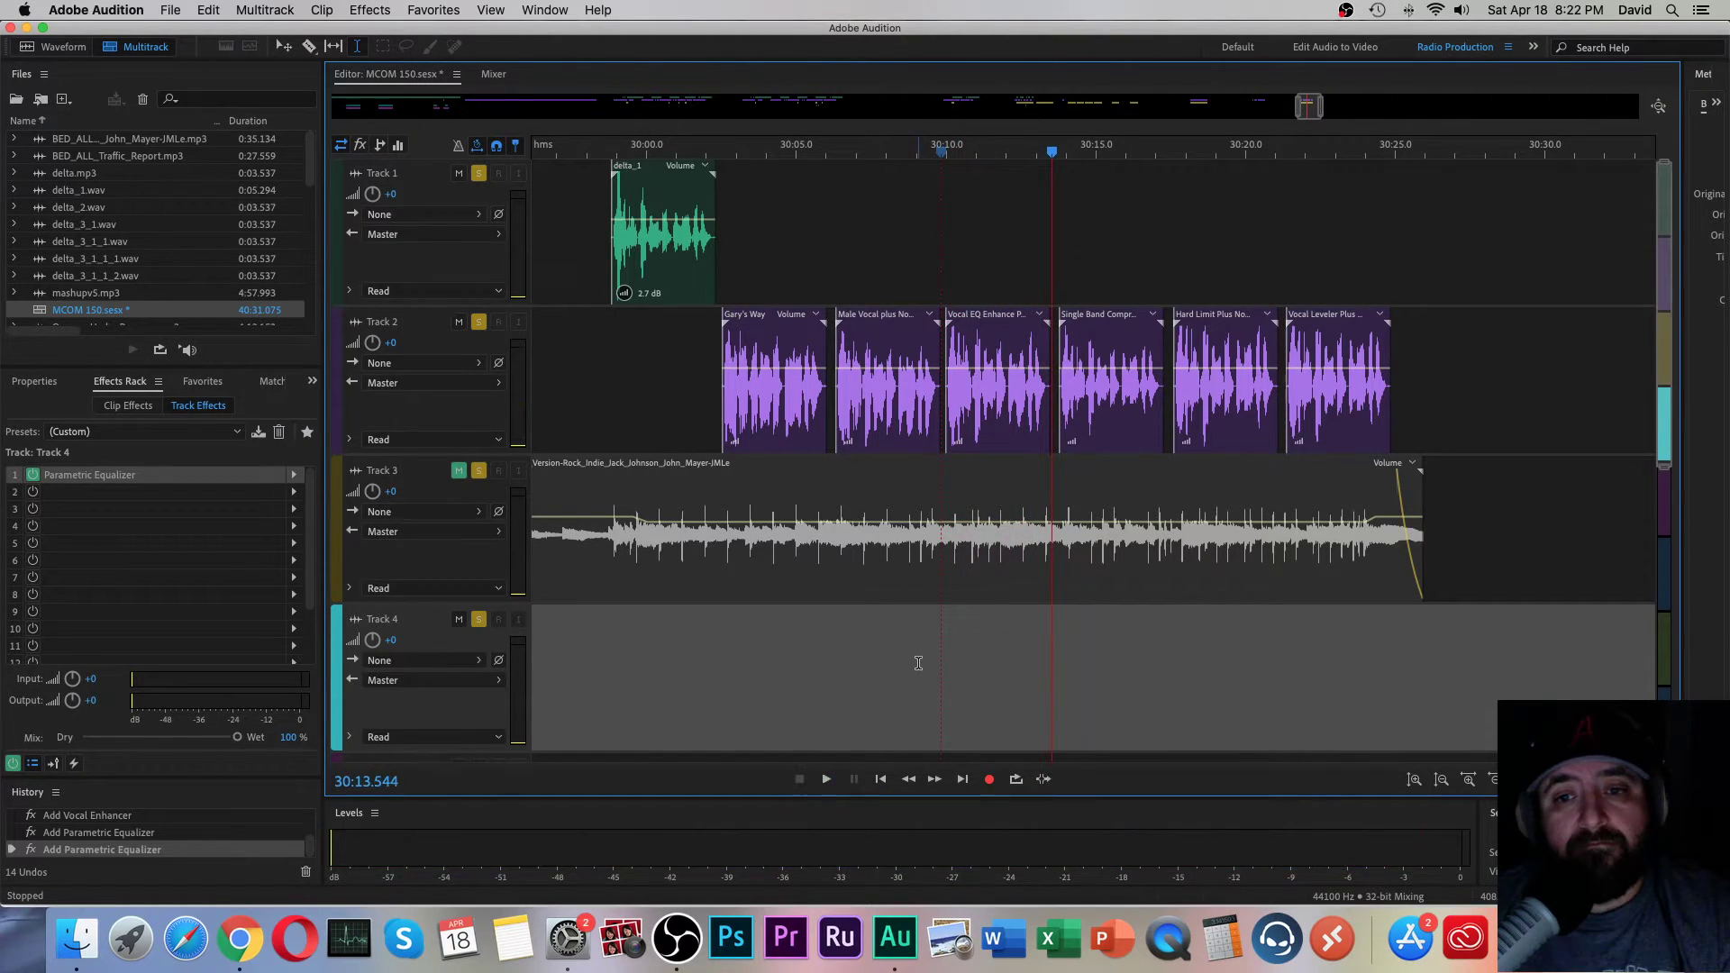
{"action": "left_click", "coordinate": [839, 650]}
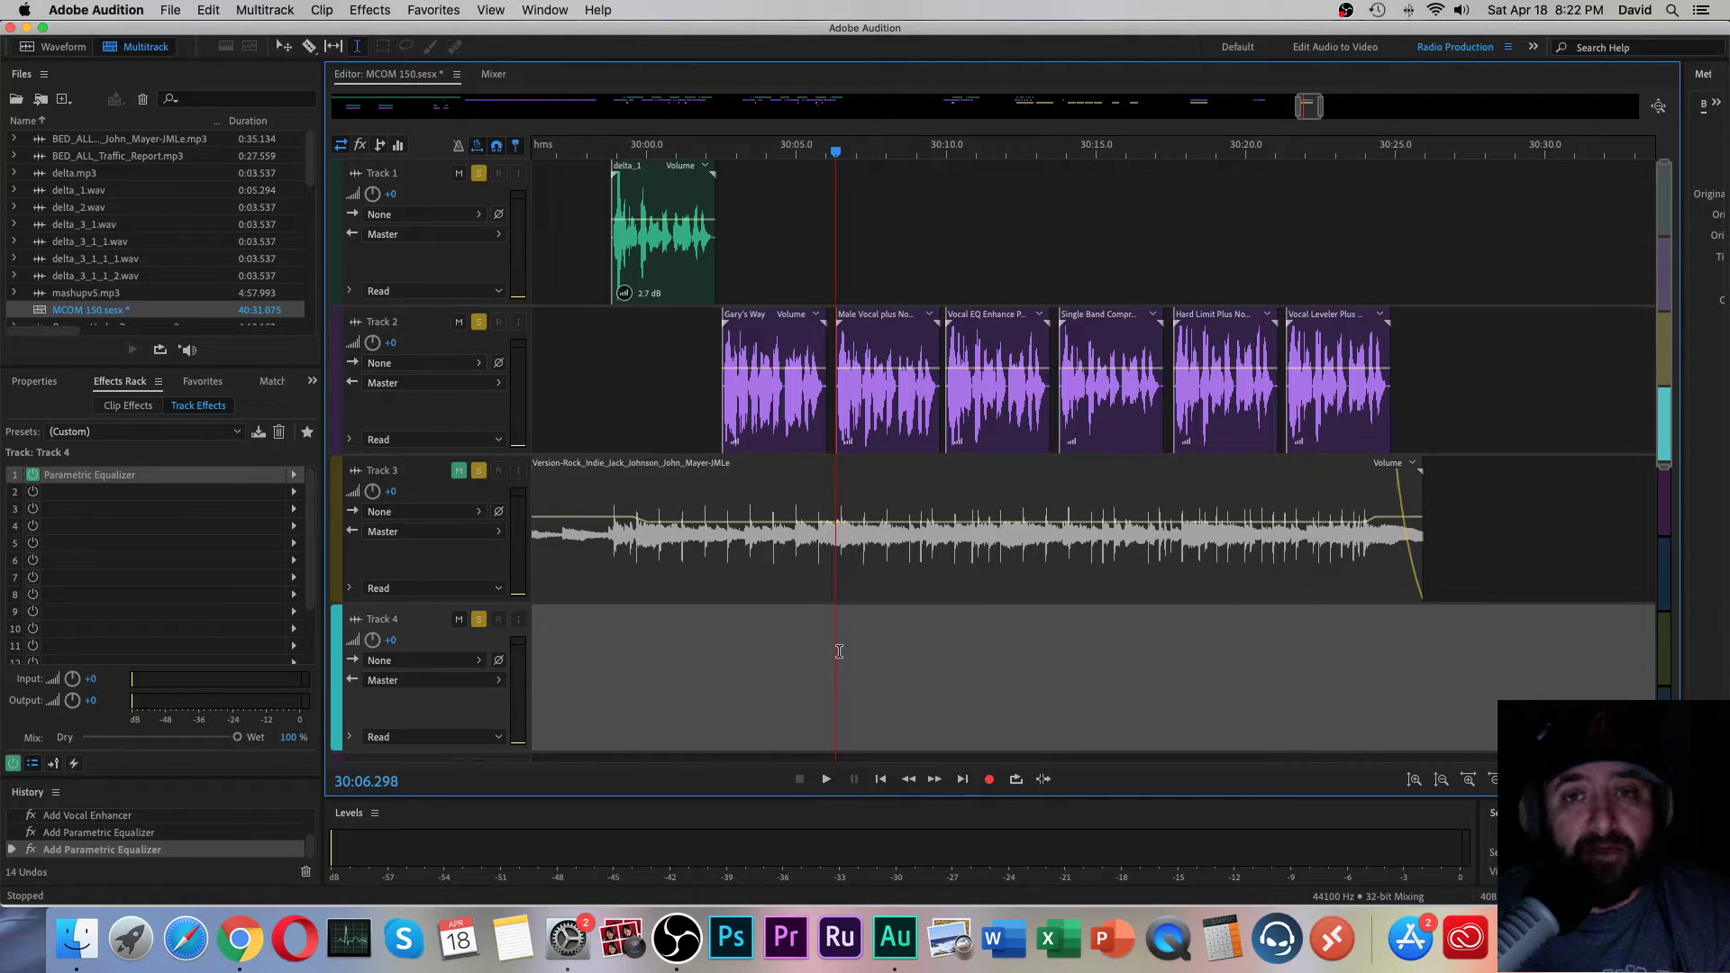
{"action": "key", "text": "space"}
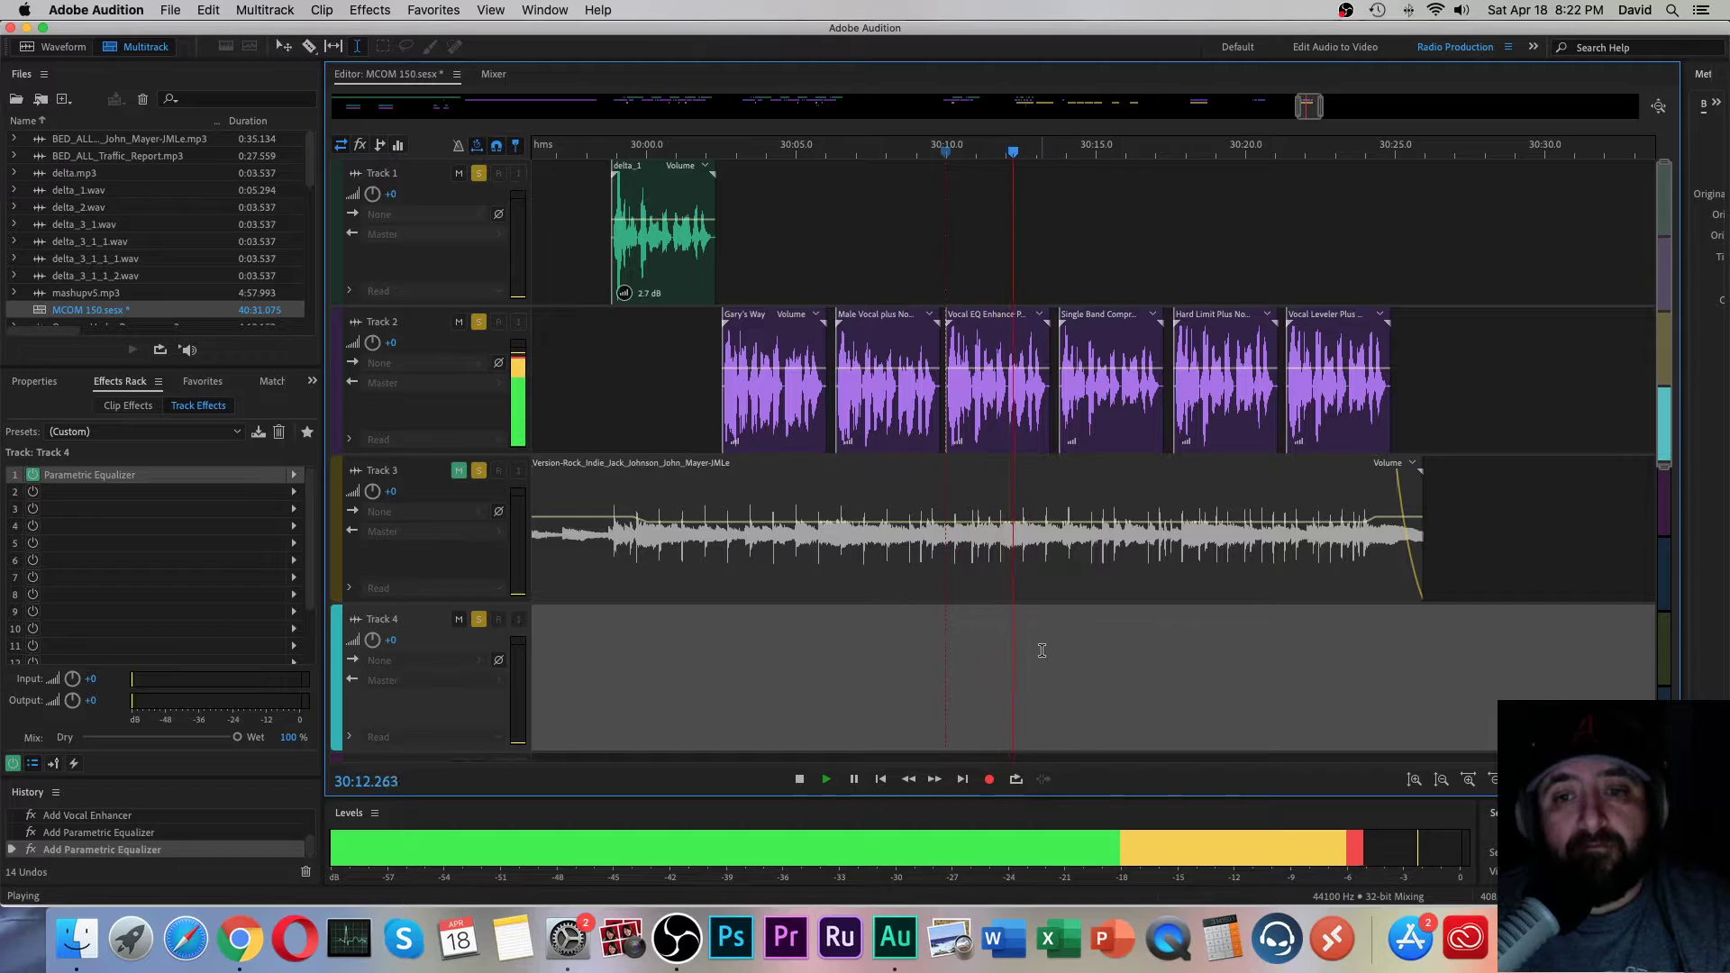
{"action": "key", "text": "space"}
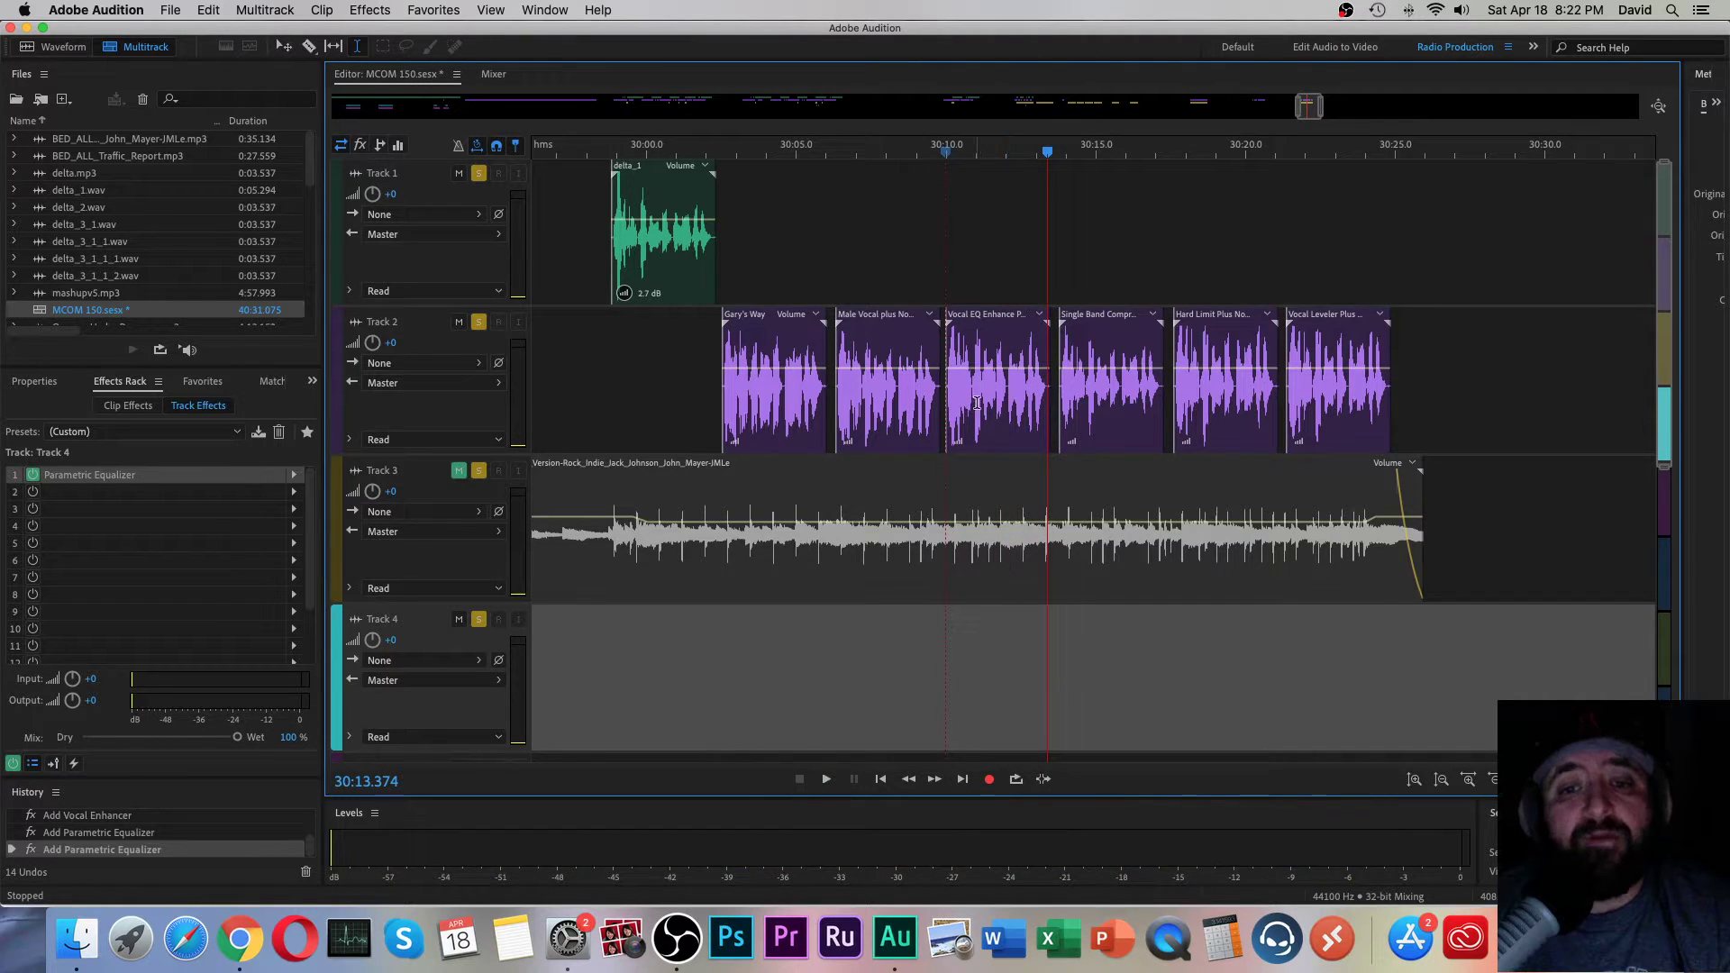
Step: Select Track 2's fourth vocal clip, with the playhead at 30:13.770
{"action": "left_click_drag", "start_coordinate": [980, 403], "coordinate": [1036, 402]}
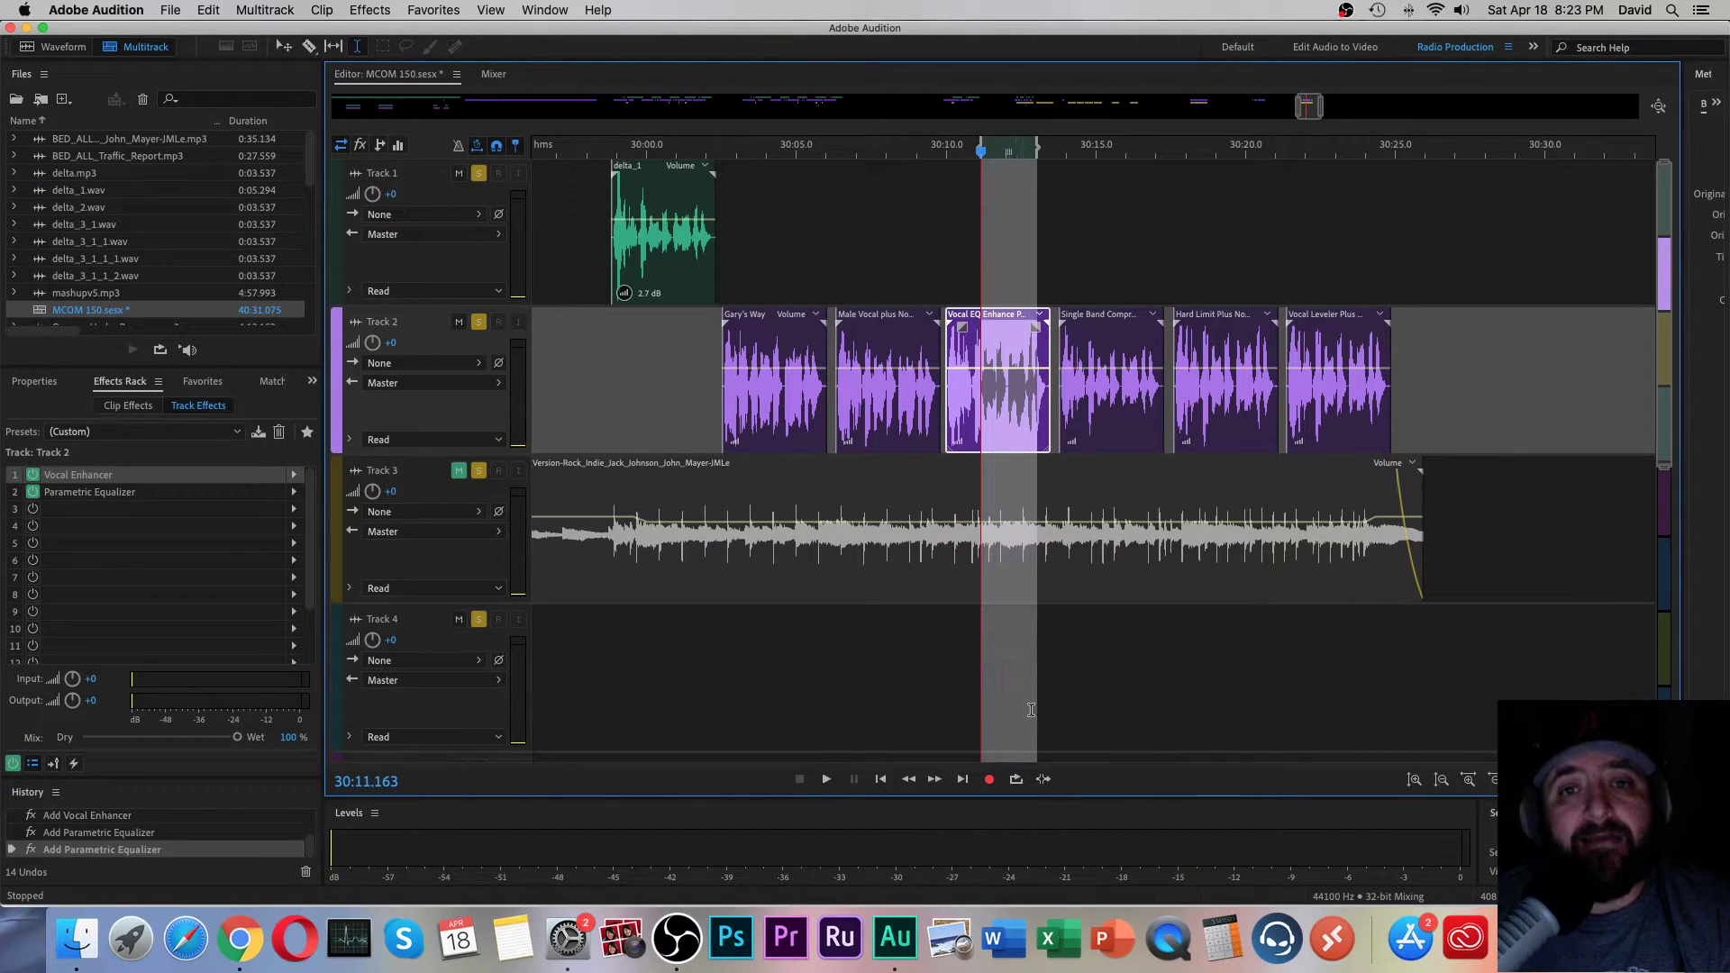
{"action": "left_click", "coordinate": [1060, 652]}
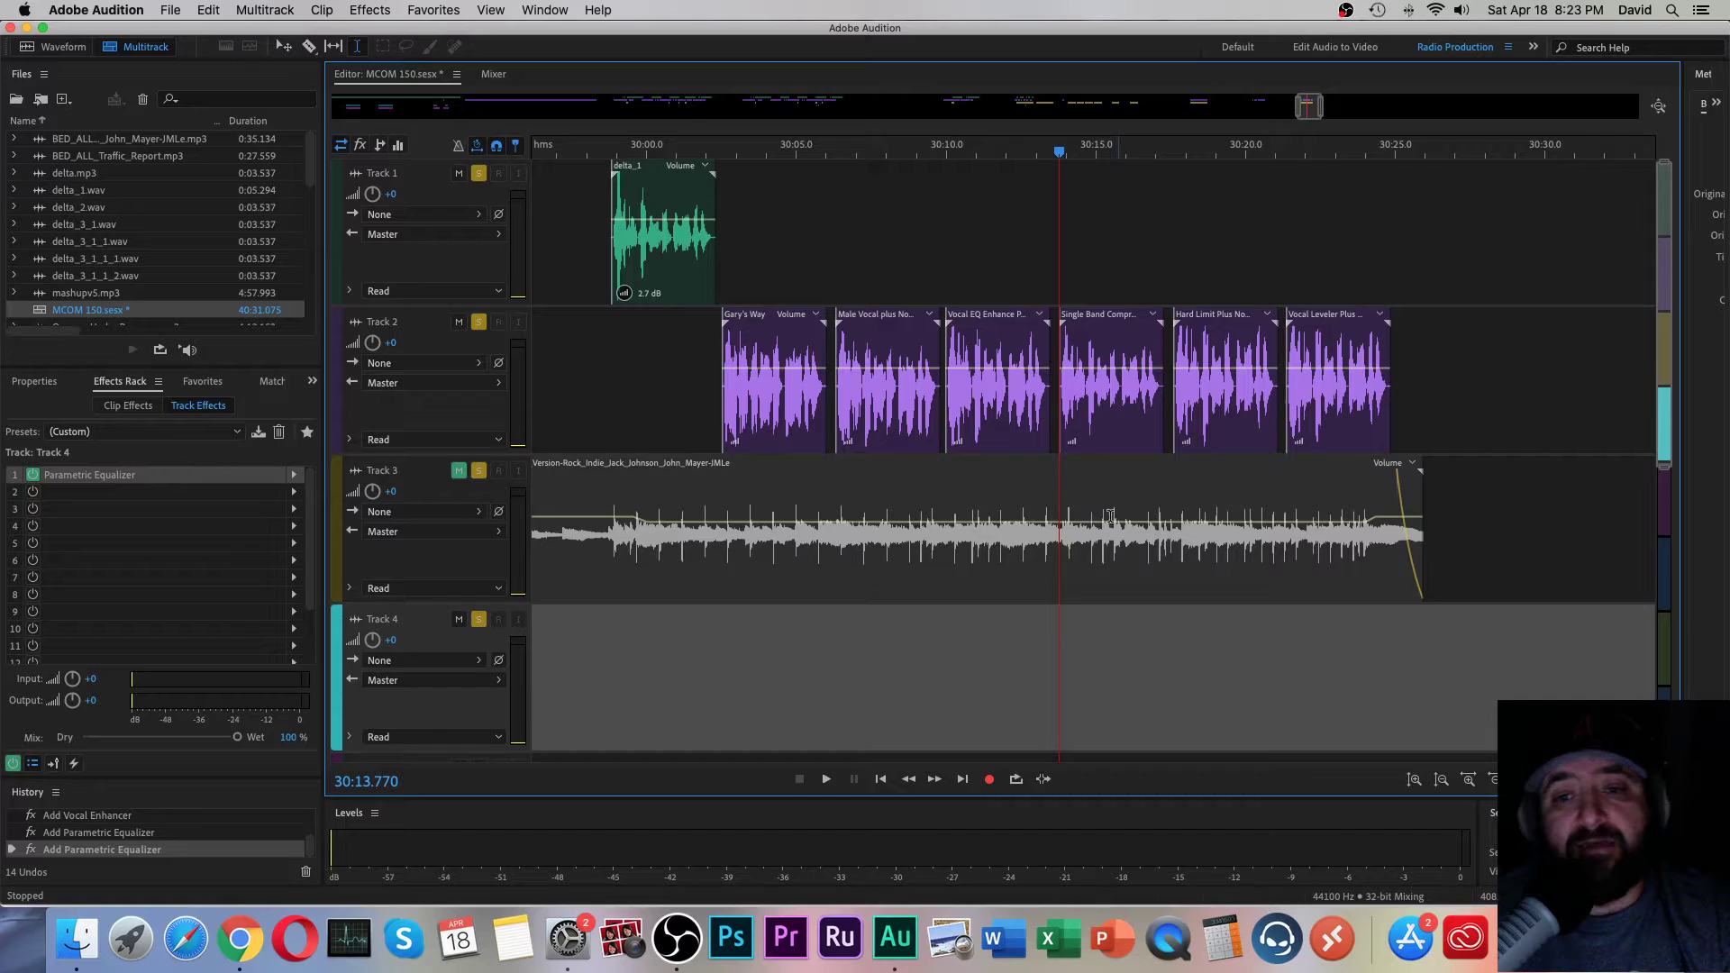
{"action": "left_click", "coordinate": [1121, 380]}
{"action": "left_click", "coordinate": [367, 10]}
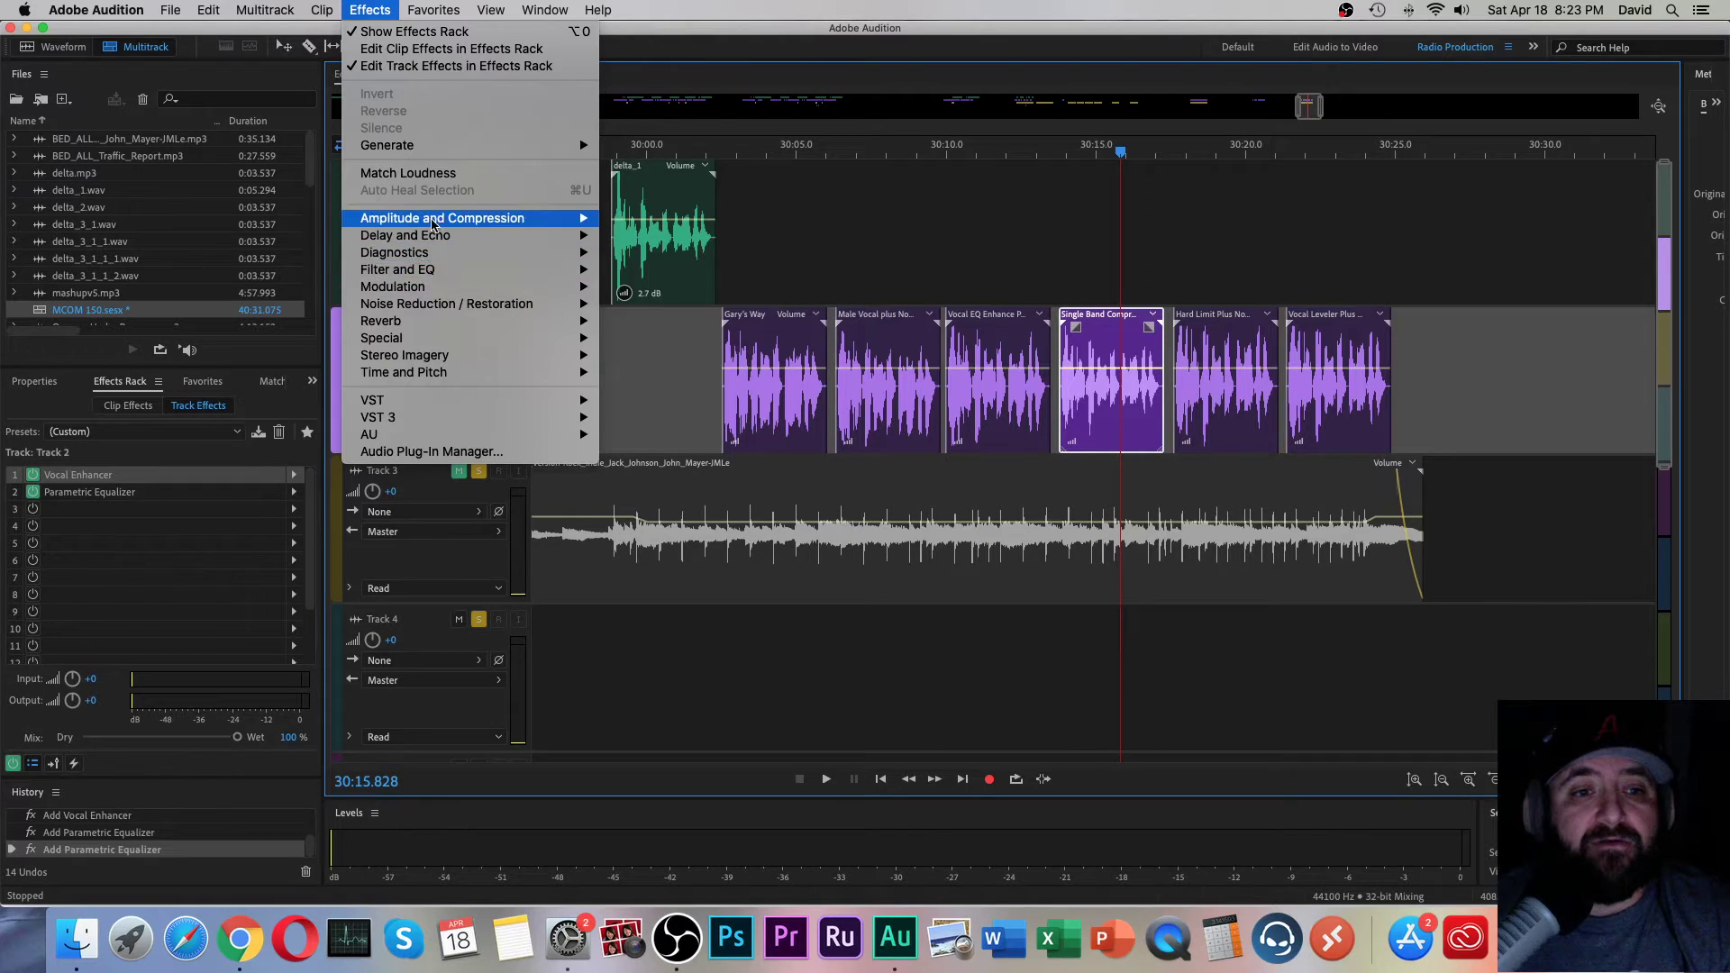
Step: Add a Single-band Compressor to Track 2 and audition it from about 30:14
{"action": "mouse_move", "coordinate": [448, 220]}
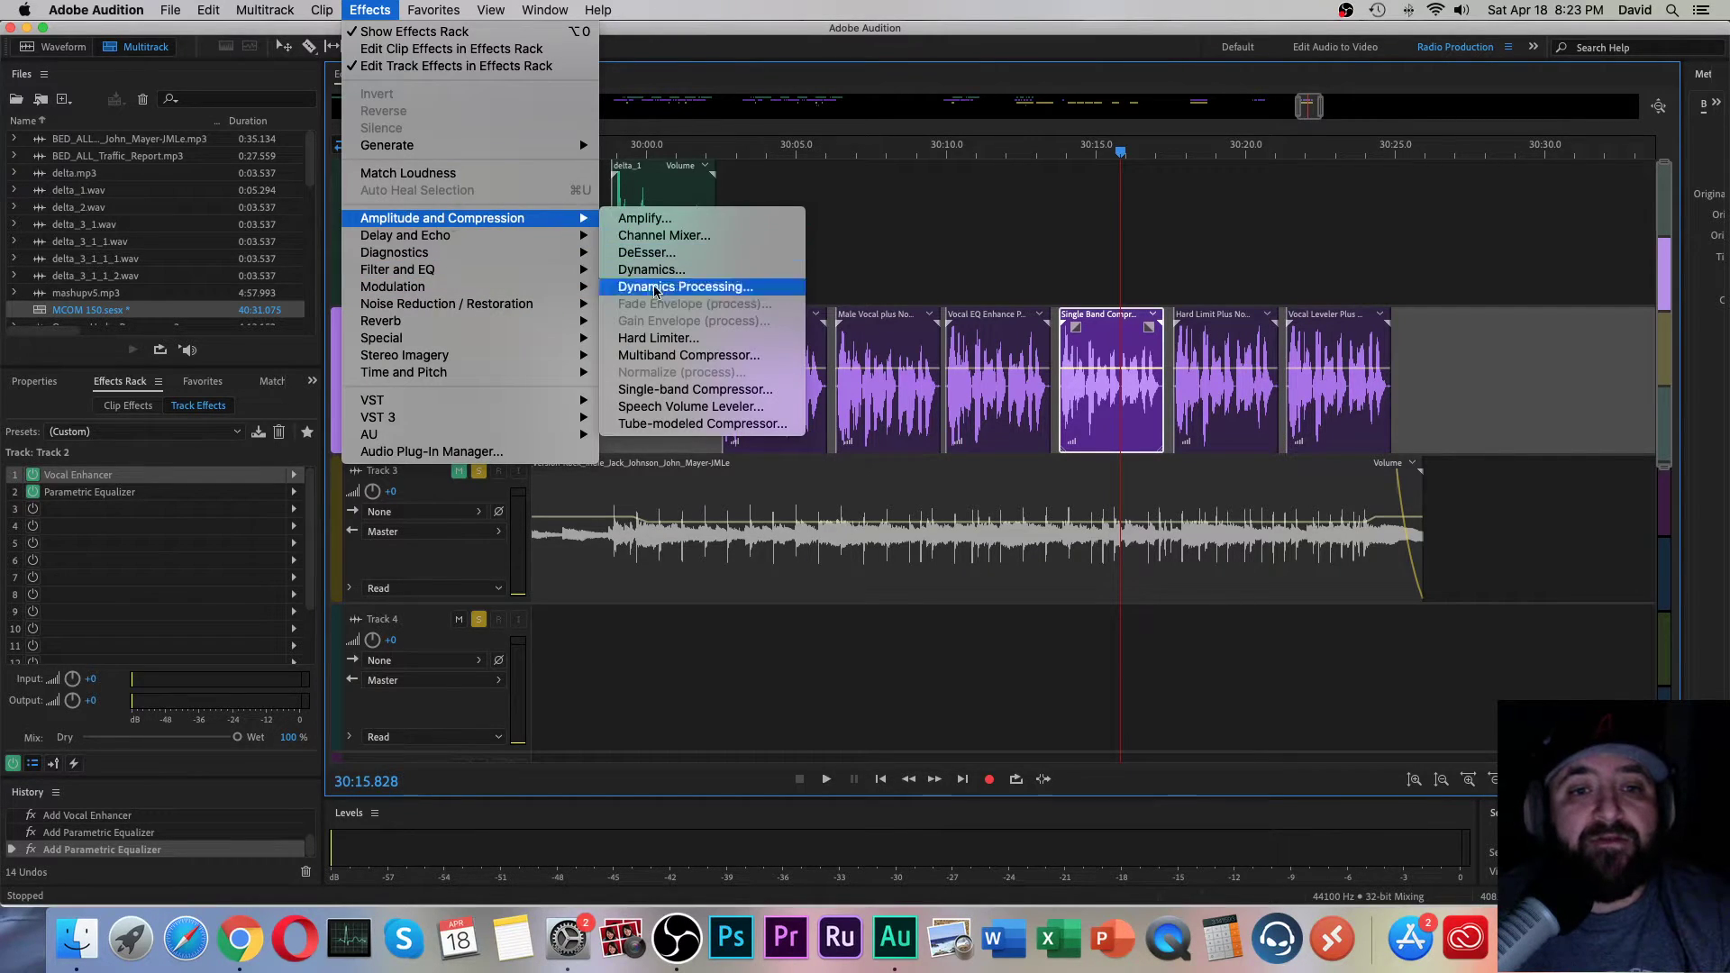
{"action": "left_click", "coordinate": [685, 389]}
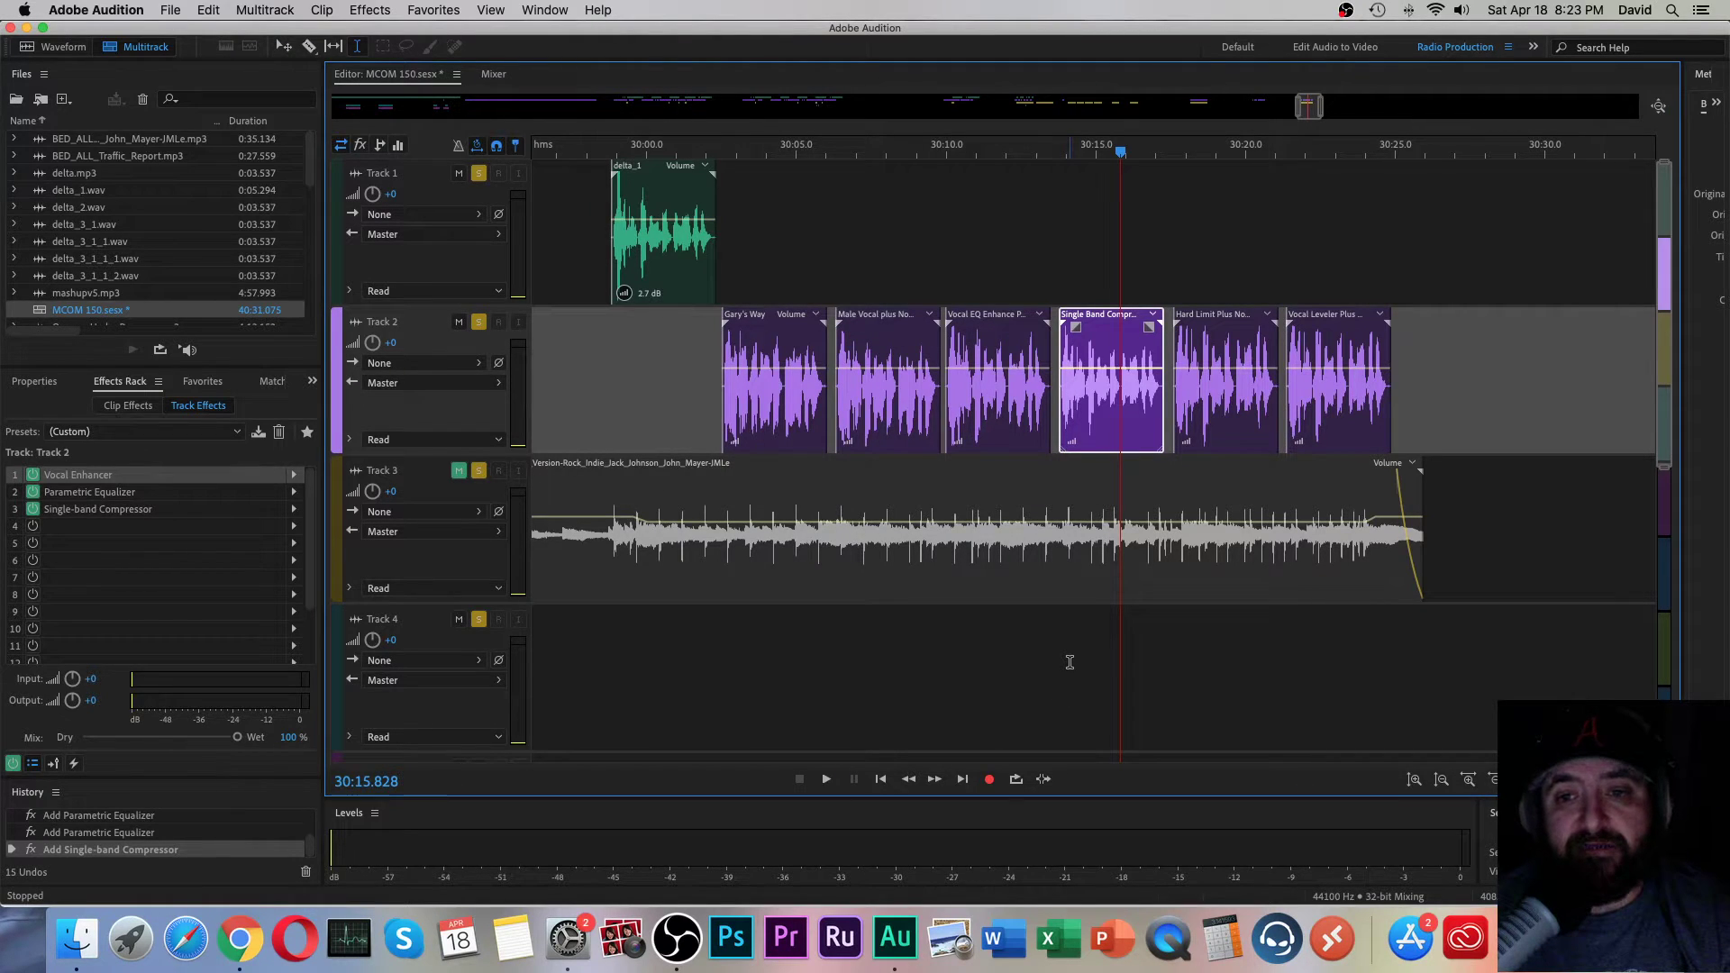
{"action": "left_click", "coordinate": [1070, 662]}
{"action": "key", "text": "space"}
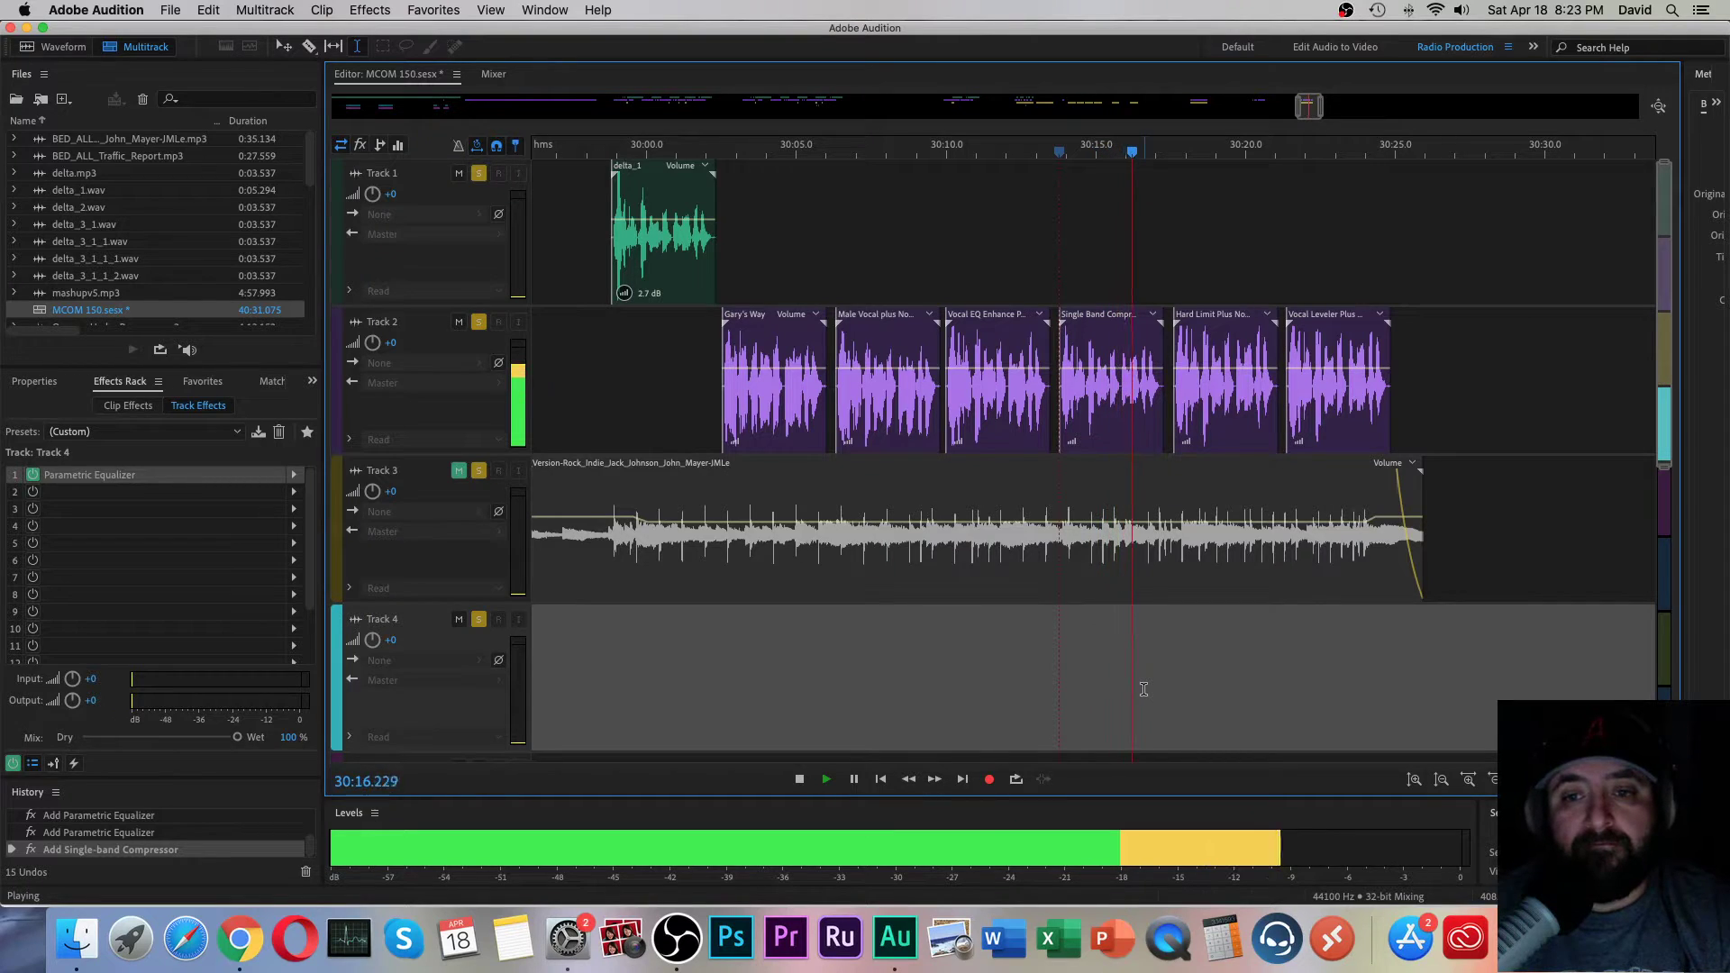
{"action": "key", "text": "space"}
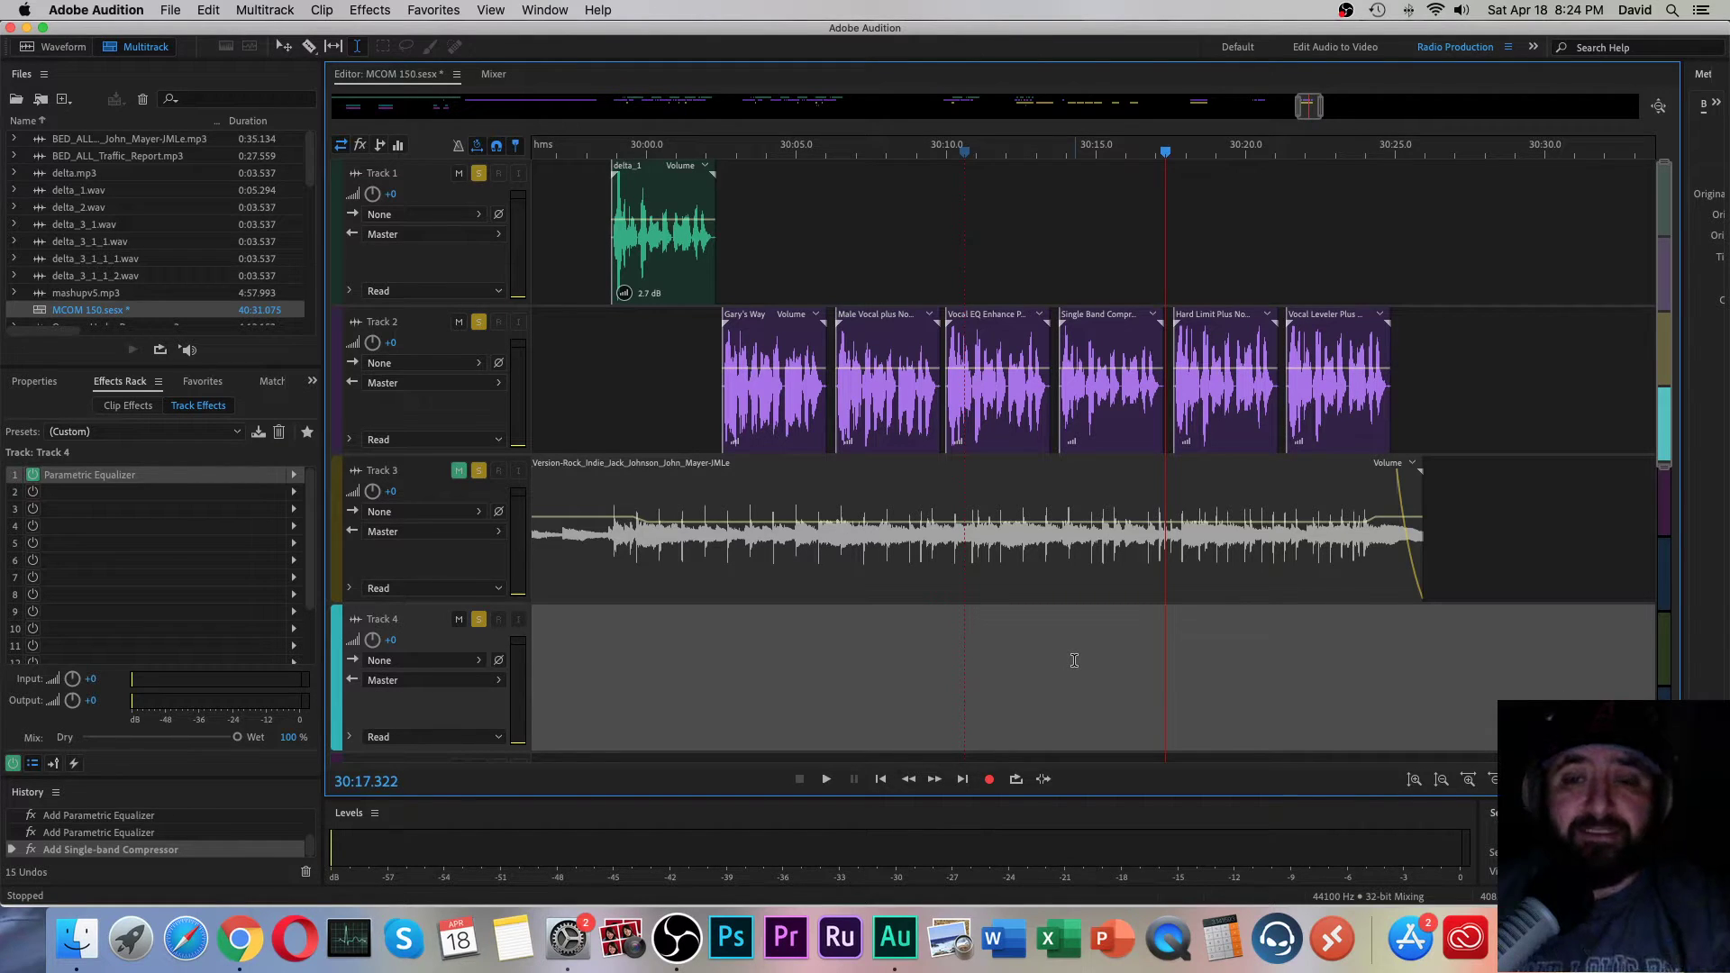
Step: Step through Track 2's vocal clips, then return to Track 4 with the playhead at 30:17.590
{"action": "left_click", "coordinate": [990, 430]}
{"action": "left_click", "coordinate": [880, 421]}
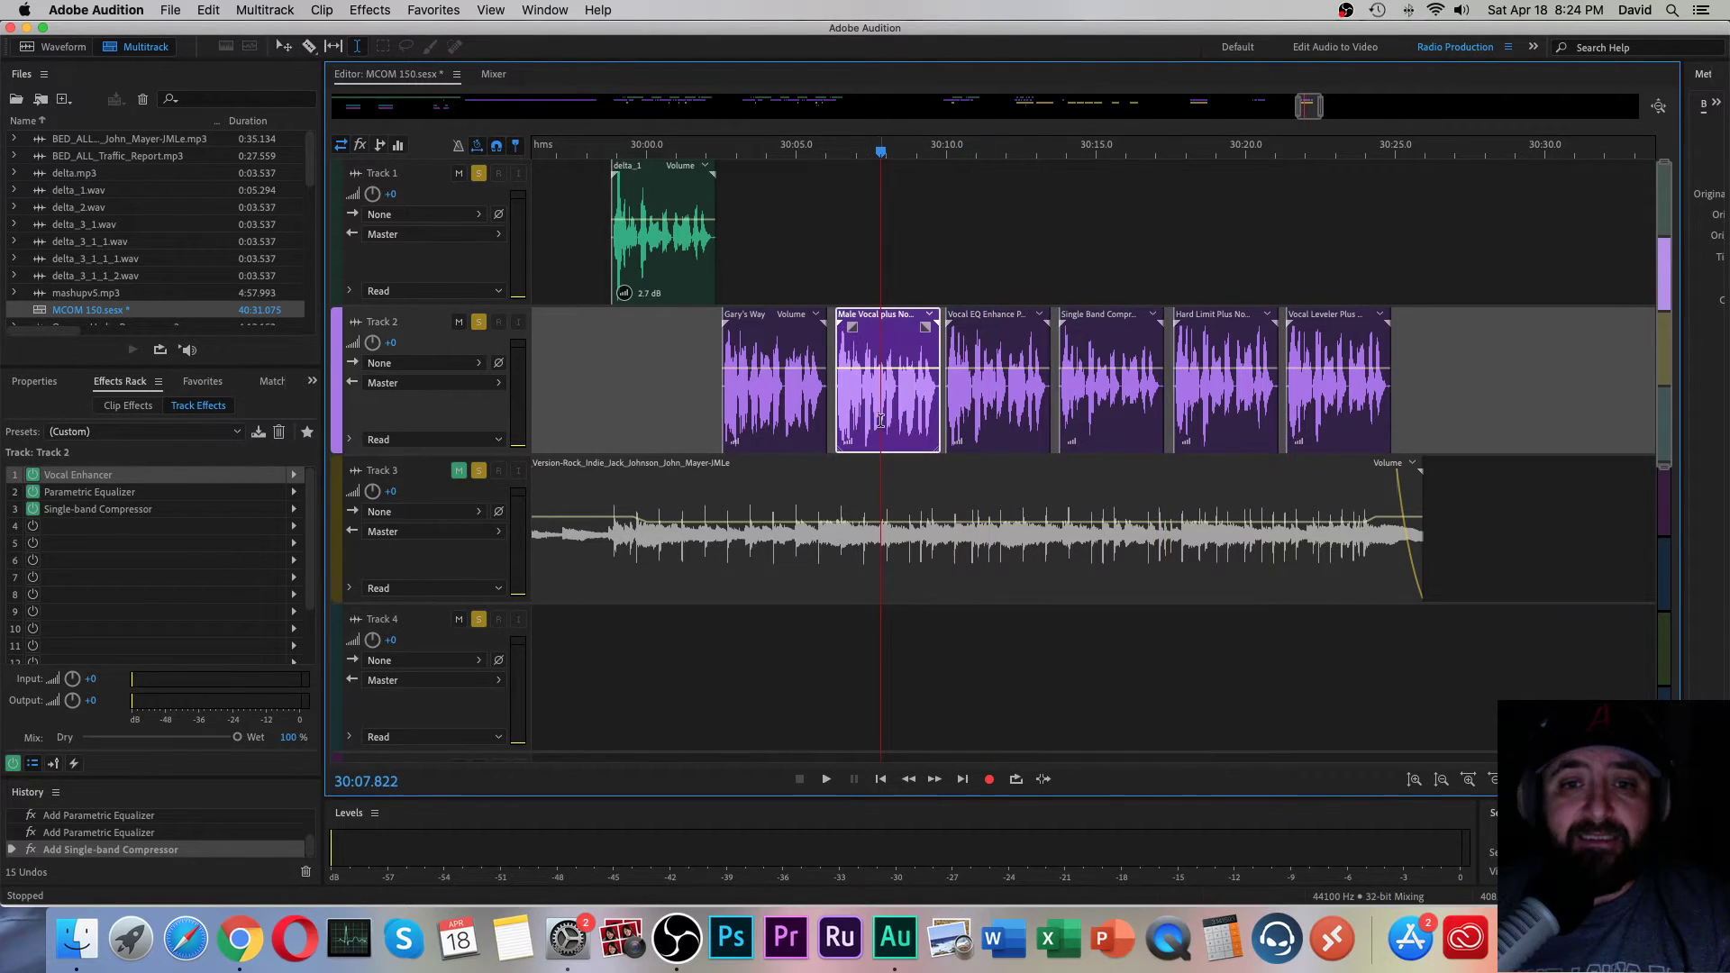
{"action": "left_click", "coordinate": [770, 413]}
{"action": "left_click", "coordinate": [1093, 425]}
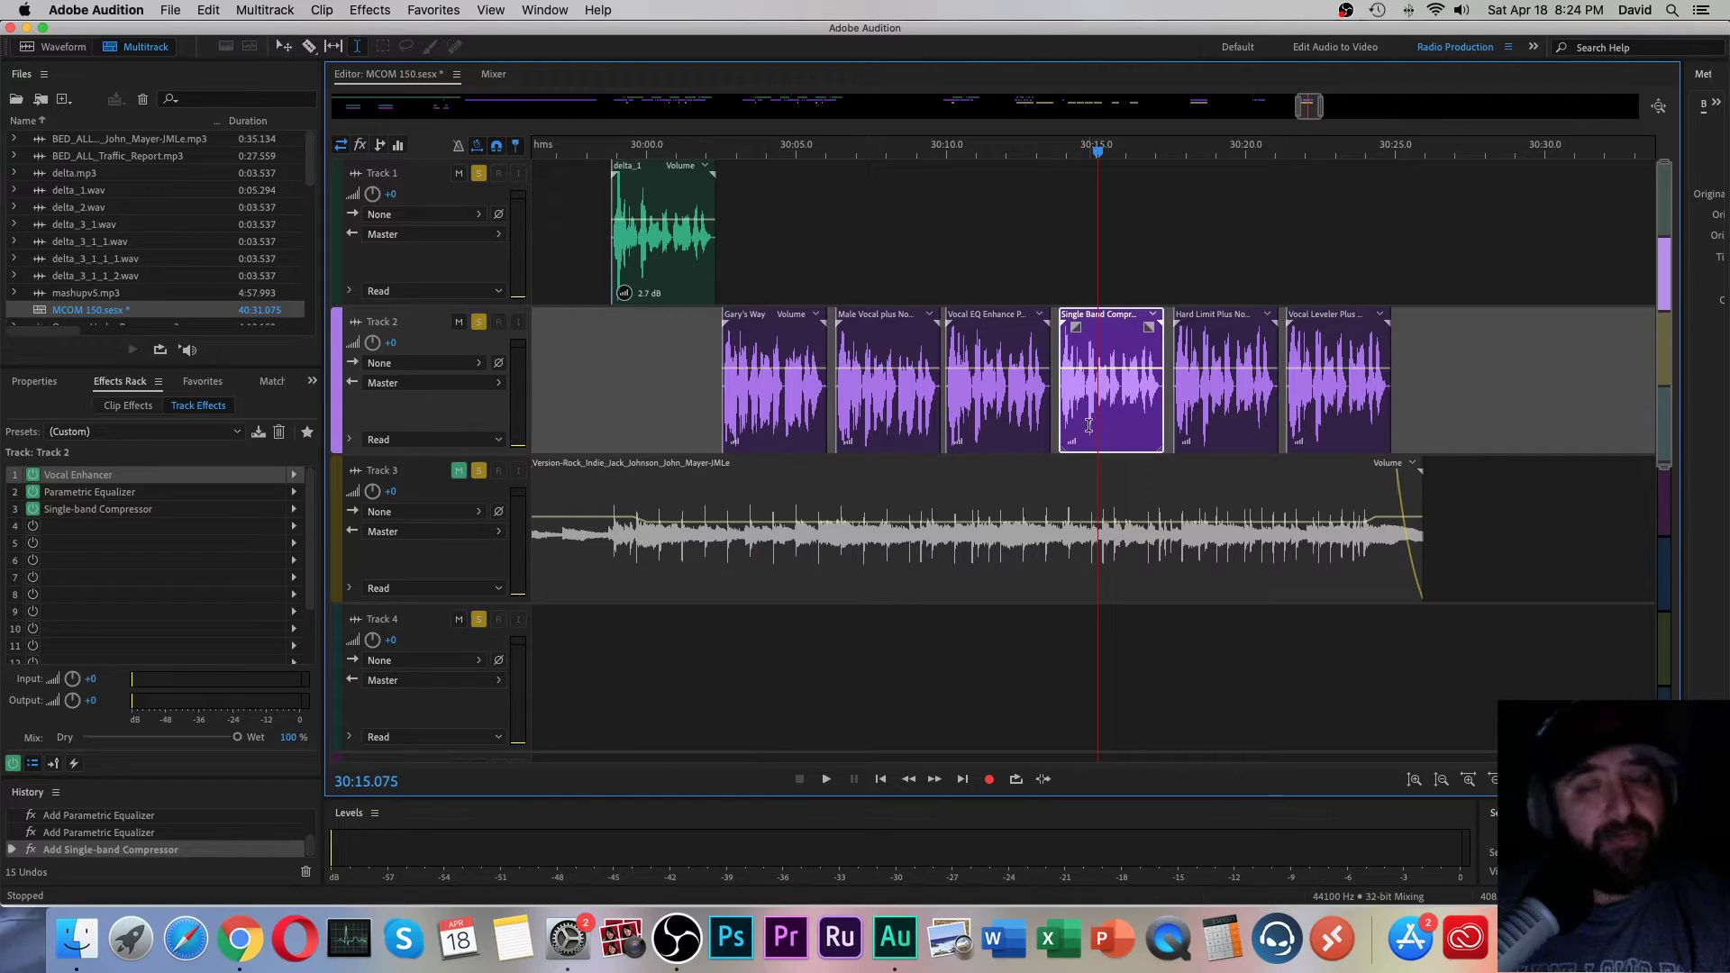
{"action": "left_click", "coordinate": [1055, 708]}
{"action": "left_click", "coordinate": [1175, 684]}
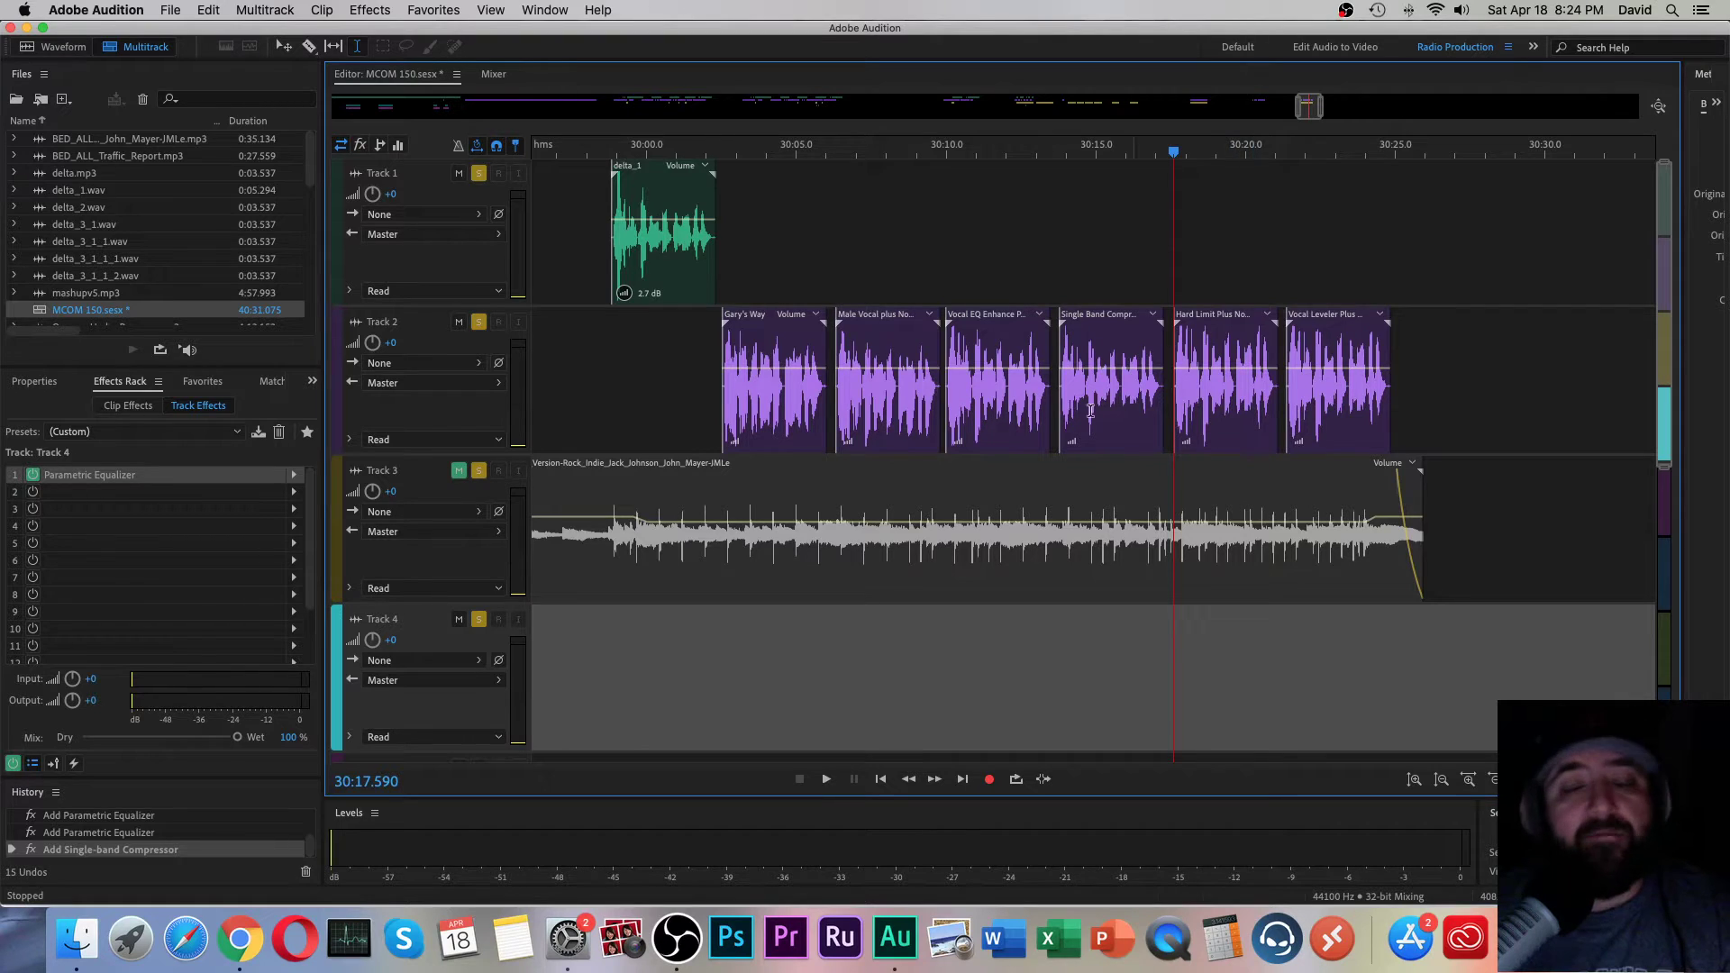
{"action": "left_click", "coordinate": [371, 9]}
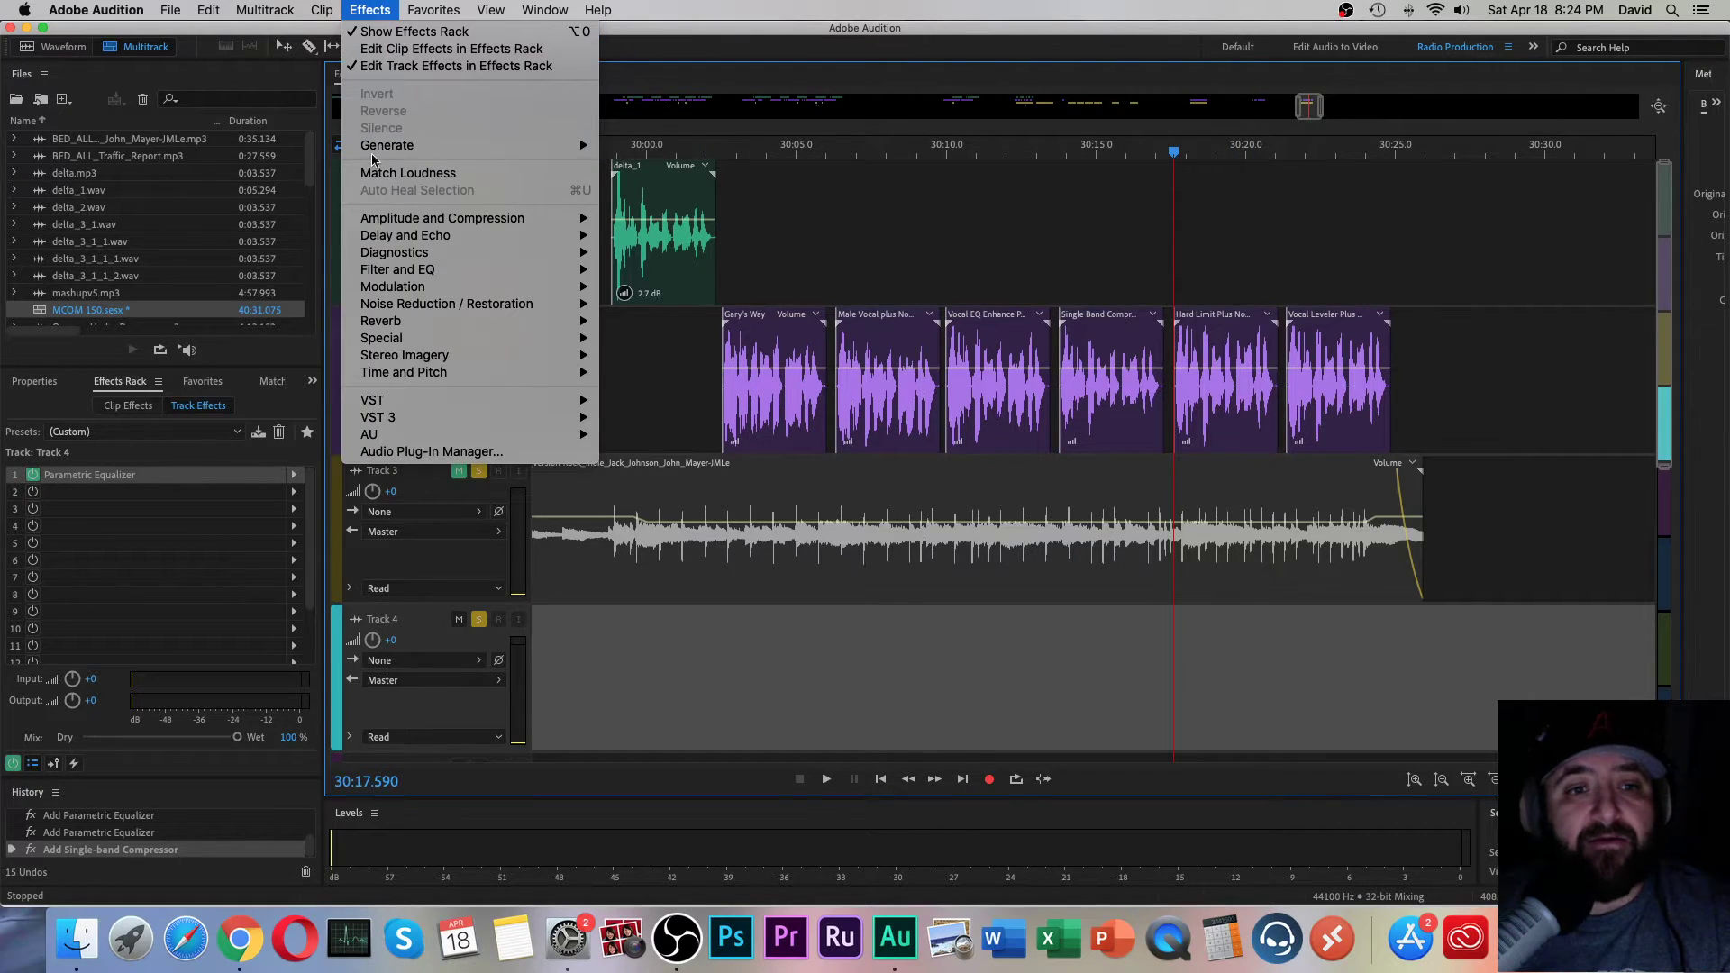
Step: Add a Hard Limiter to Track 4, keeping the Limit to -6dB preset
{"action": "mouse_move", "coordinate": [441, 219]}
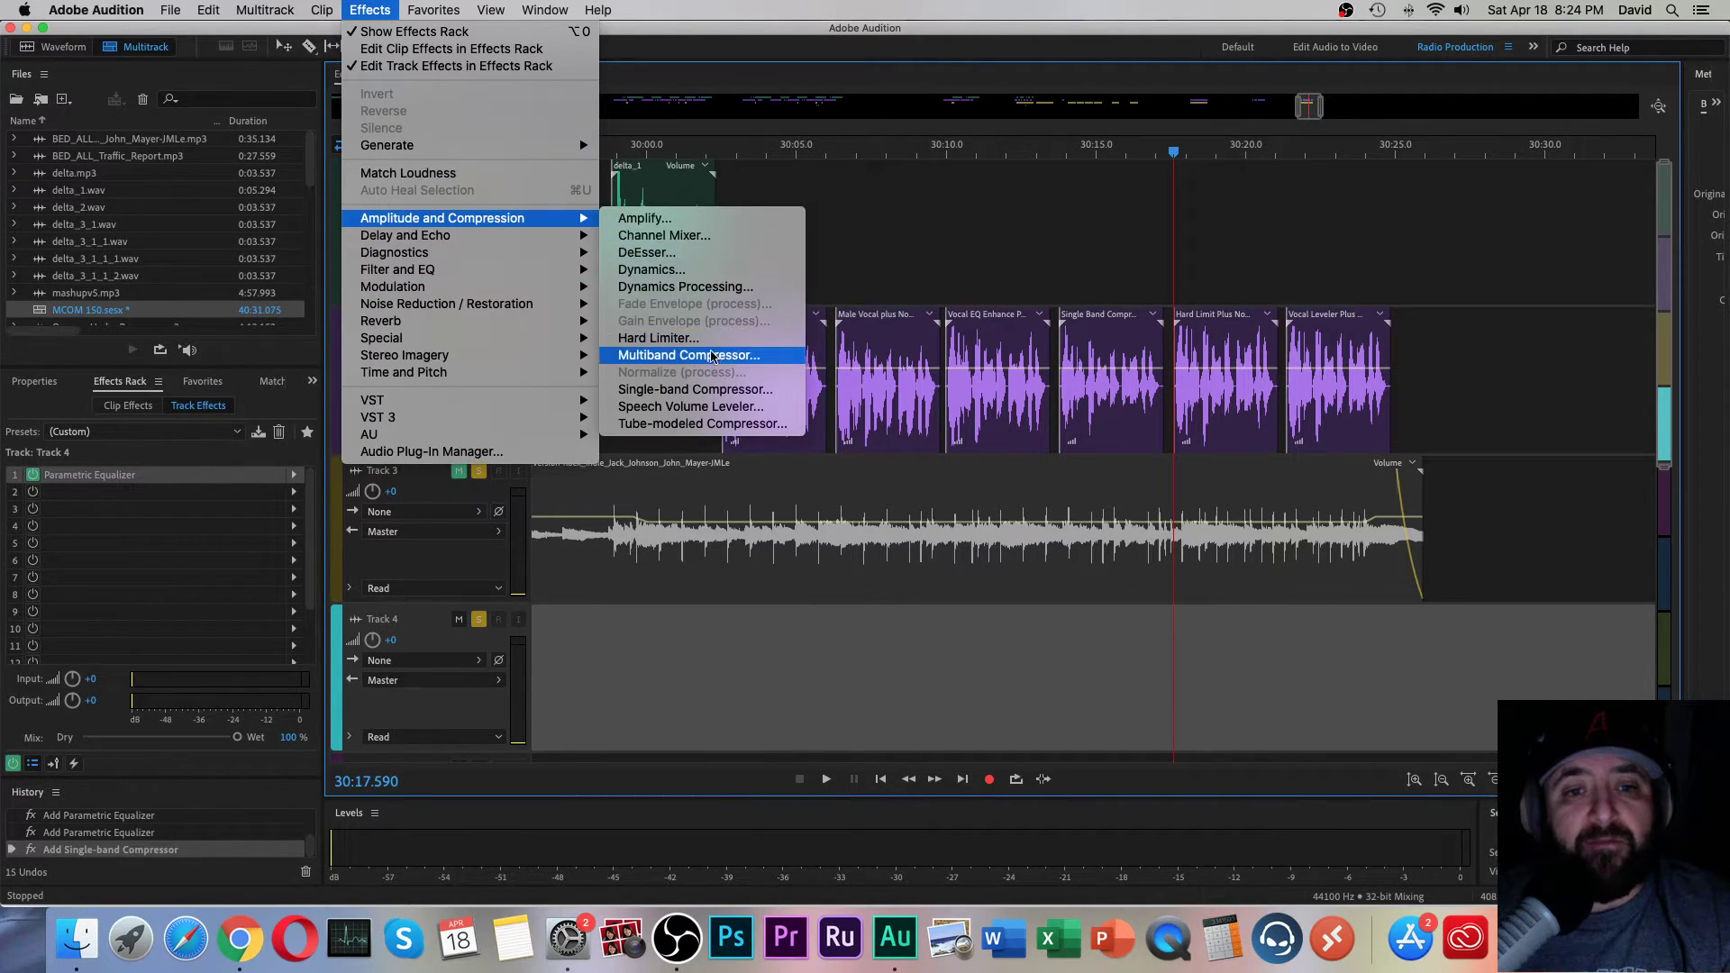
{"action": "left_click", "coordinate": [658, 338]}
{"action": "left_click", "coordinate": [845, 344]}
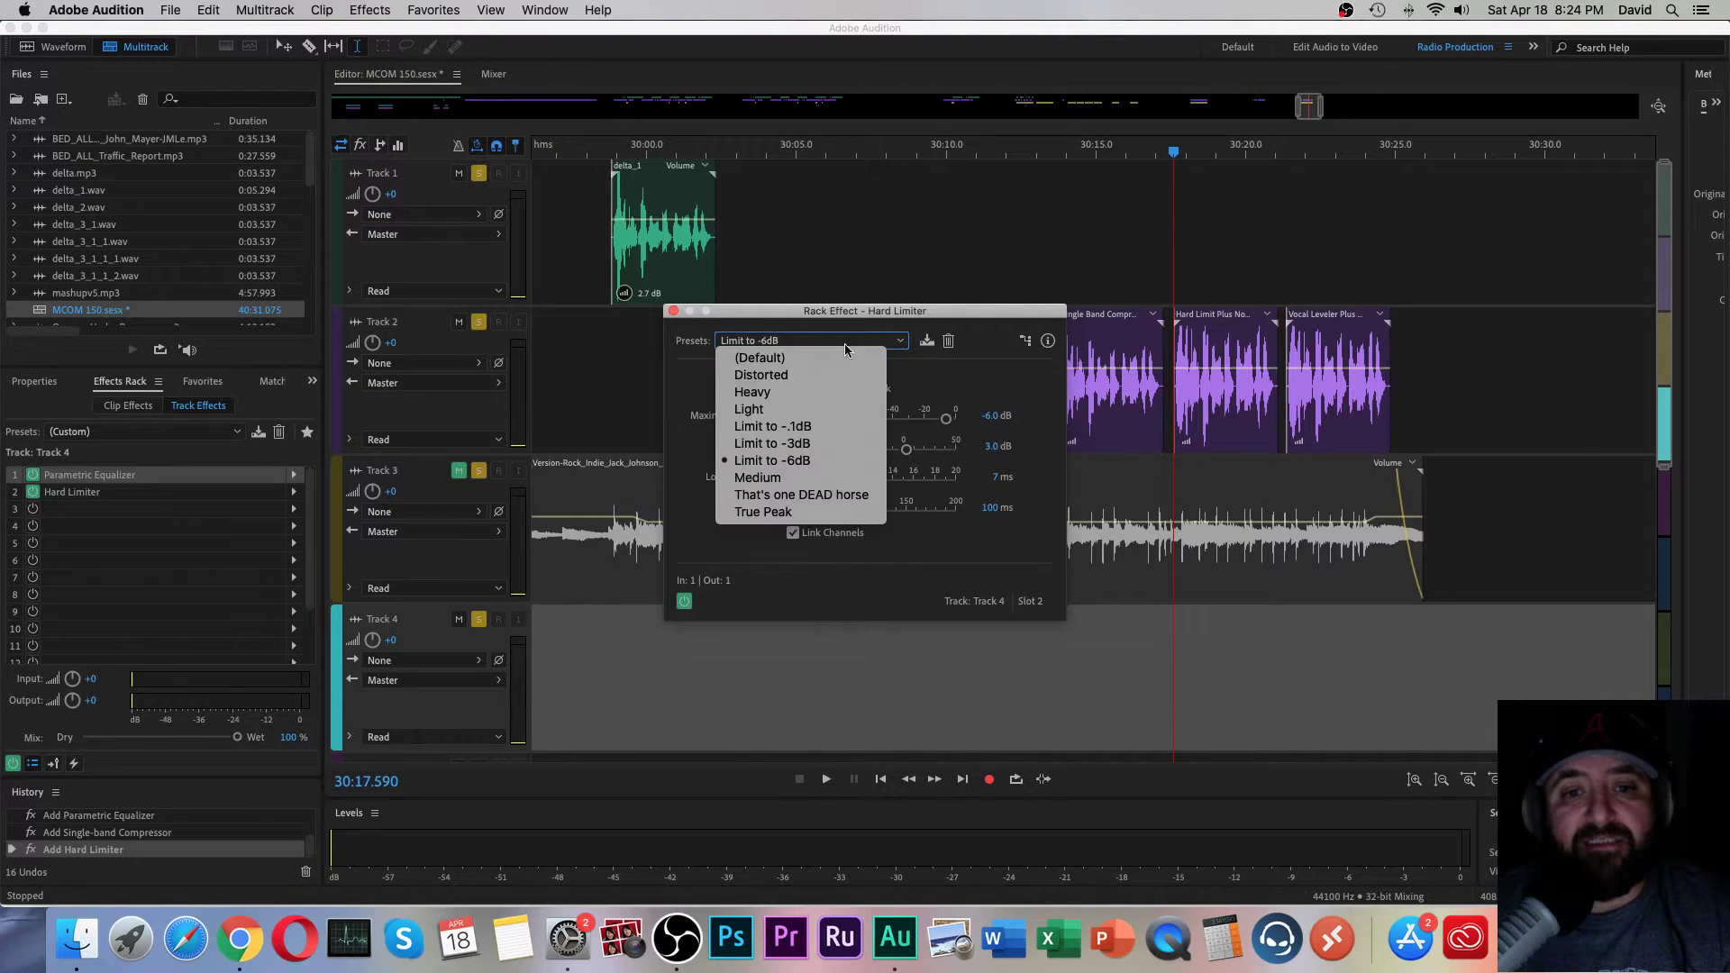
{"action": "left_click", "coordinate": [760, 461]}
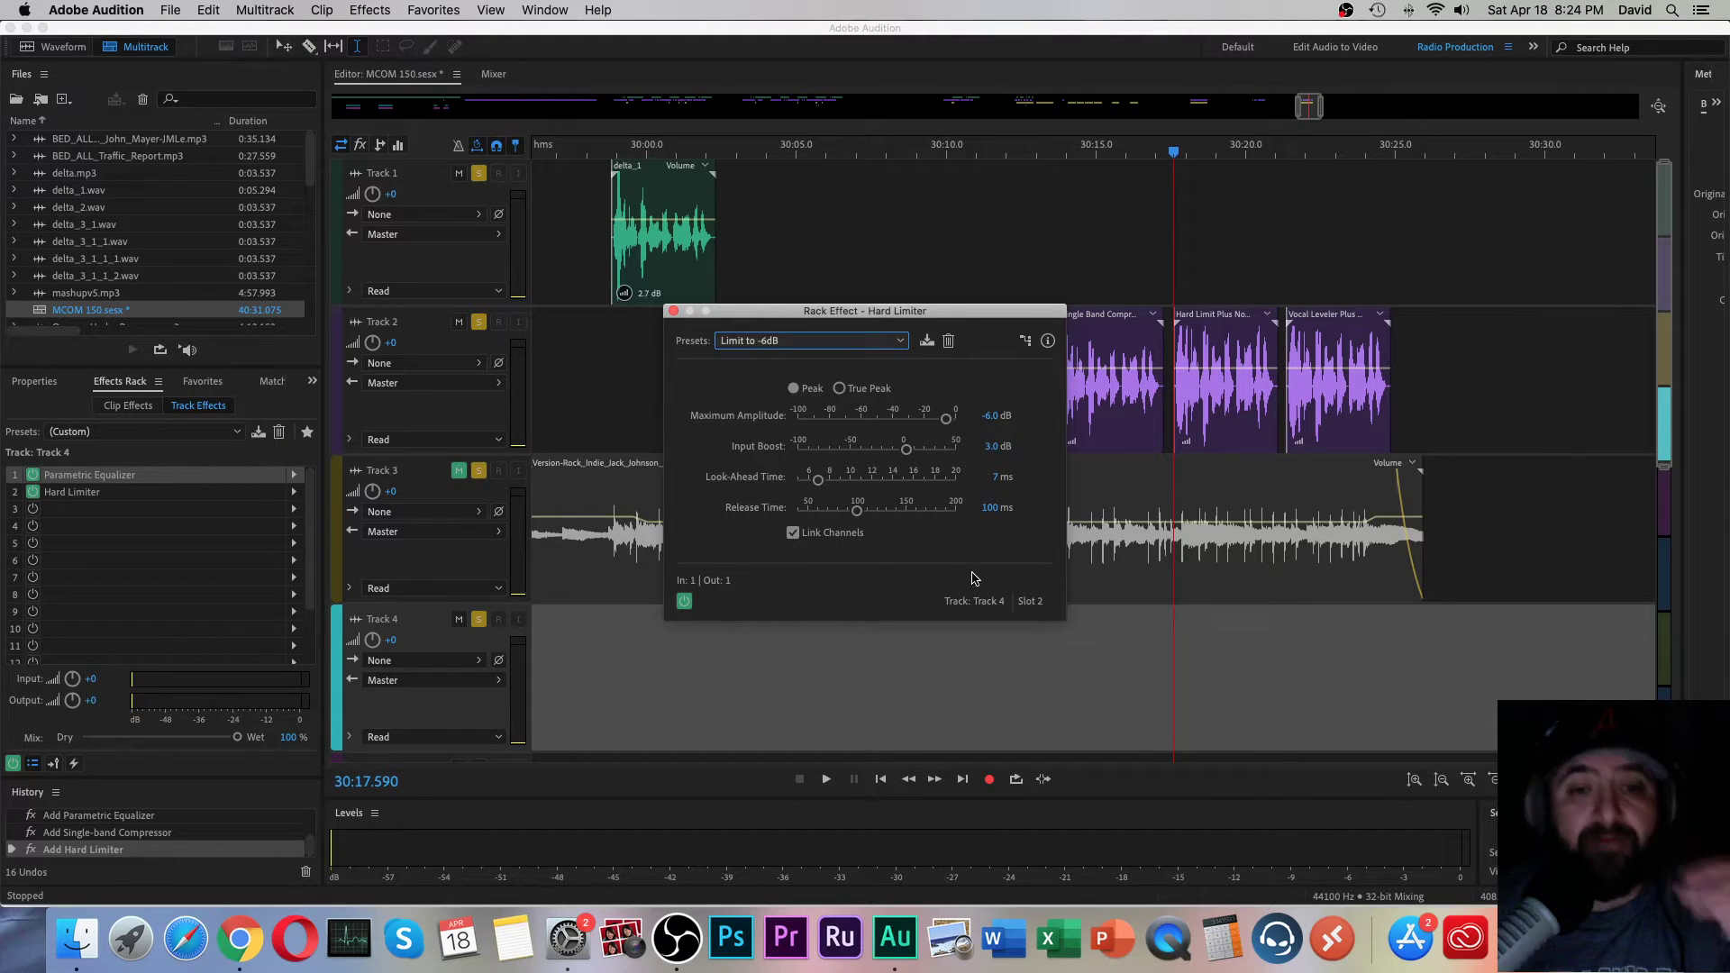
{"action": "left_click", "coordinate": [674, 311]}
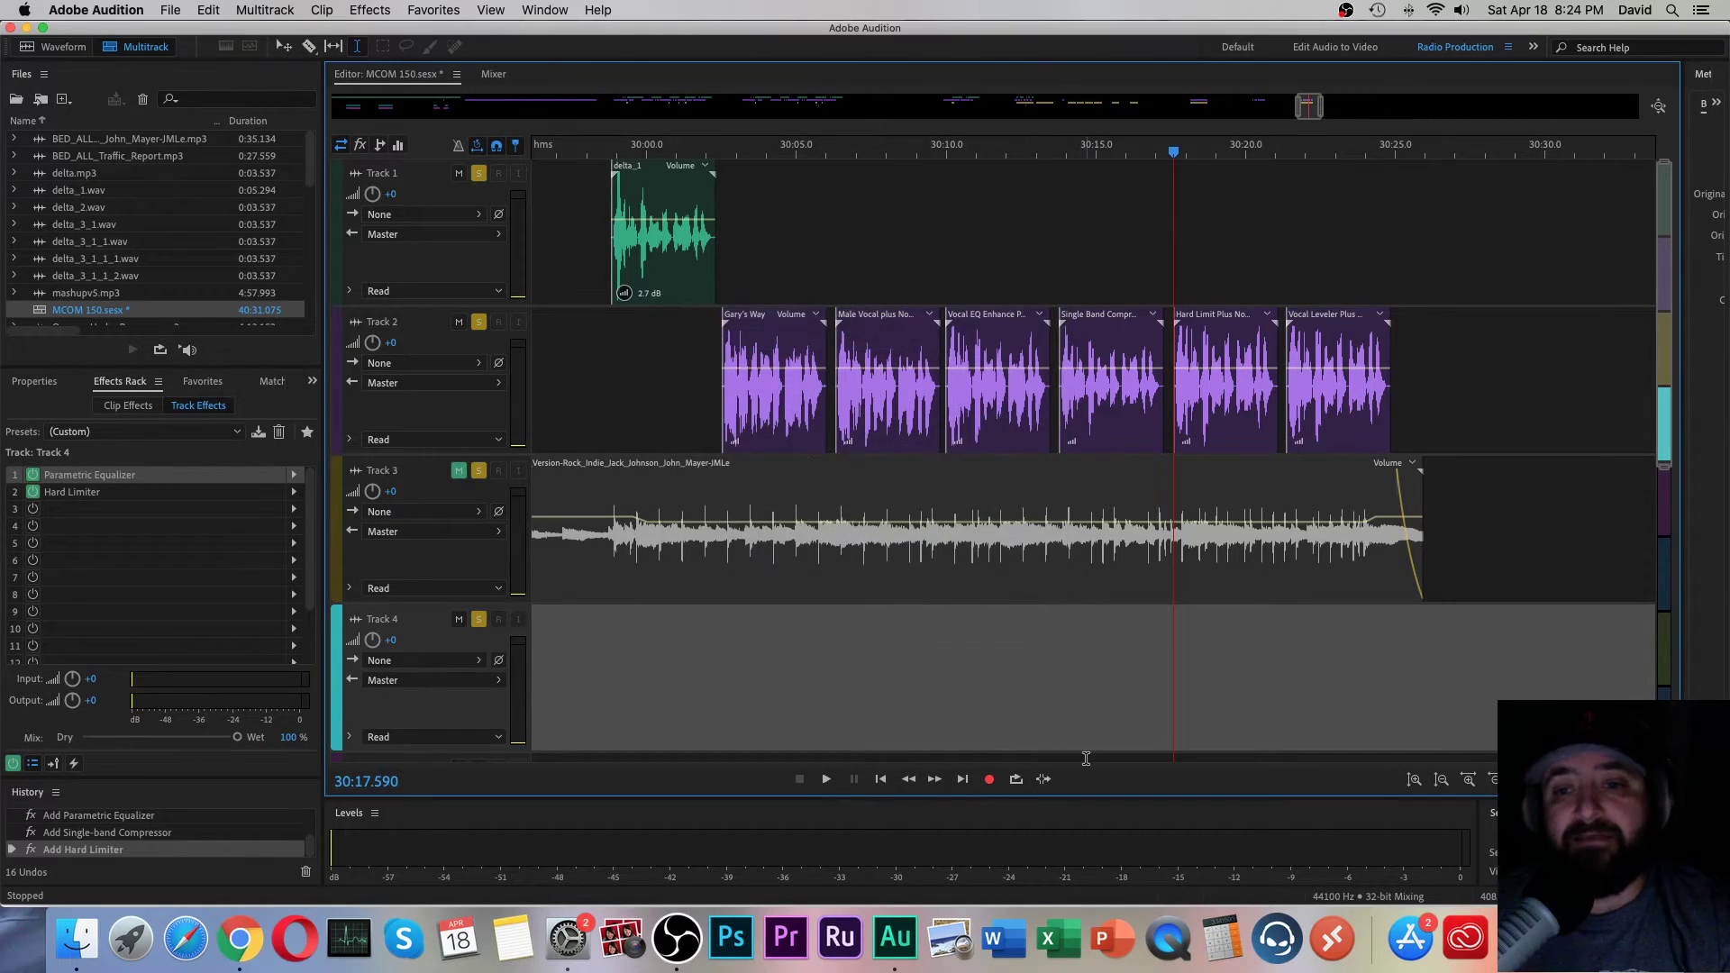
{"action": "key", "text": "space"}
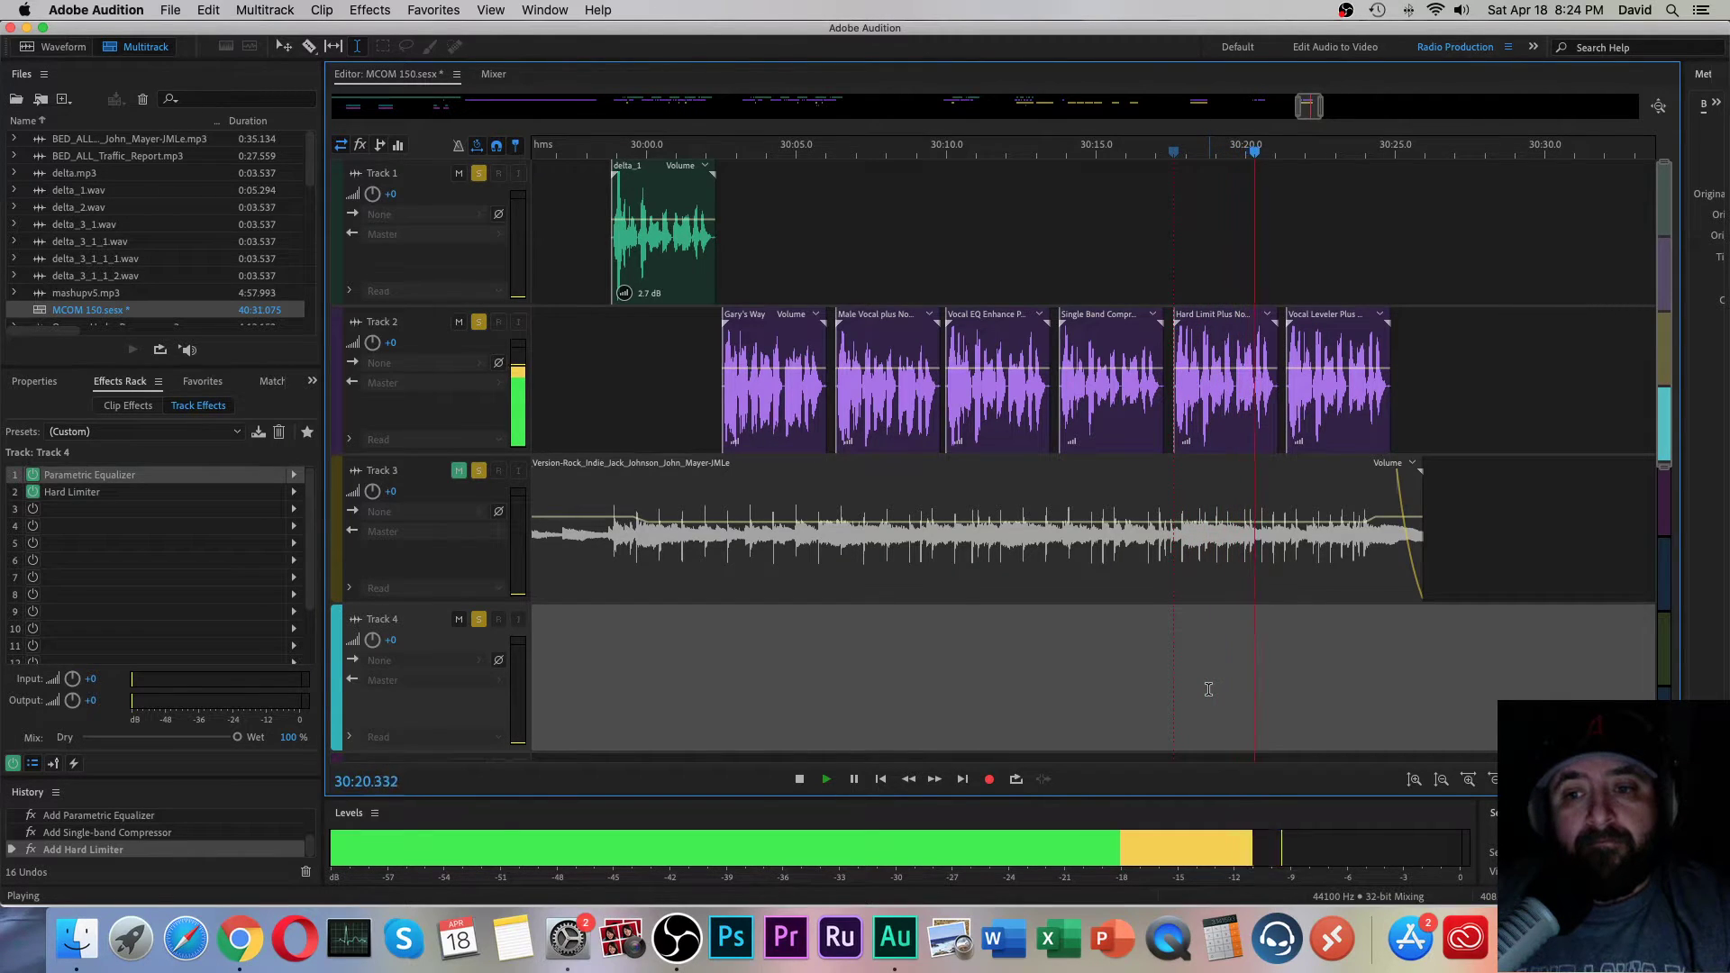
{"action": "key", "text": "space"}
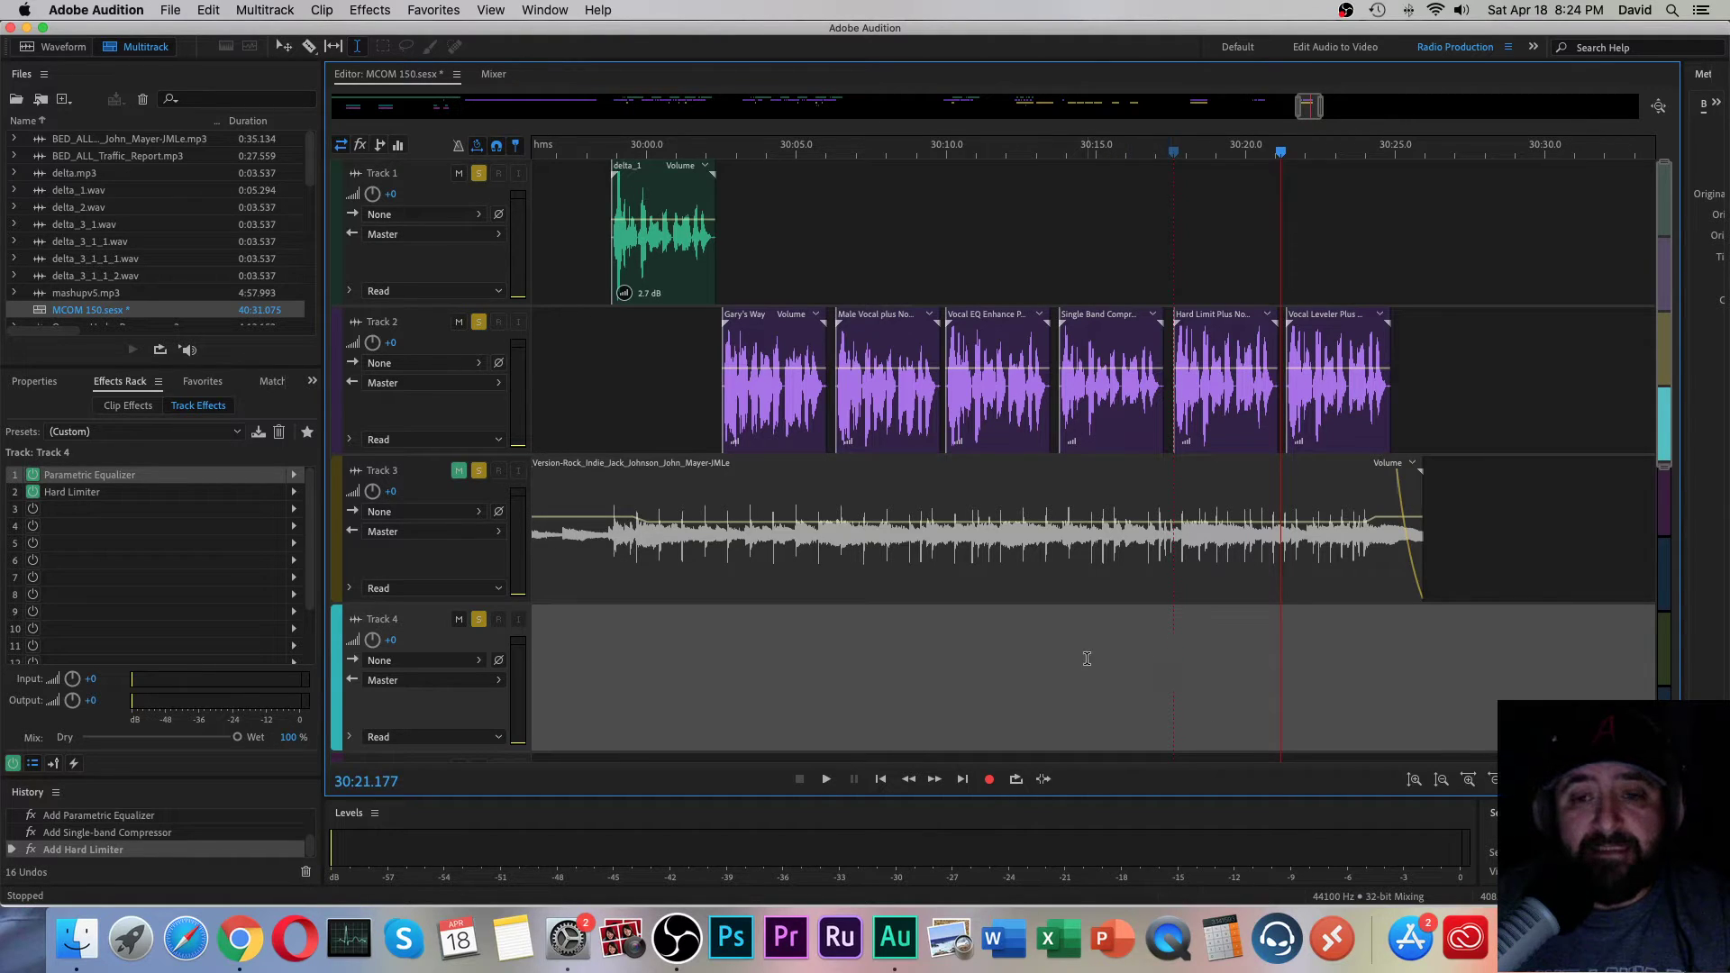
{"action": "left_click", "coordinate": [946, 651]}
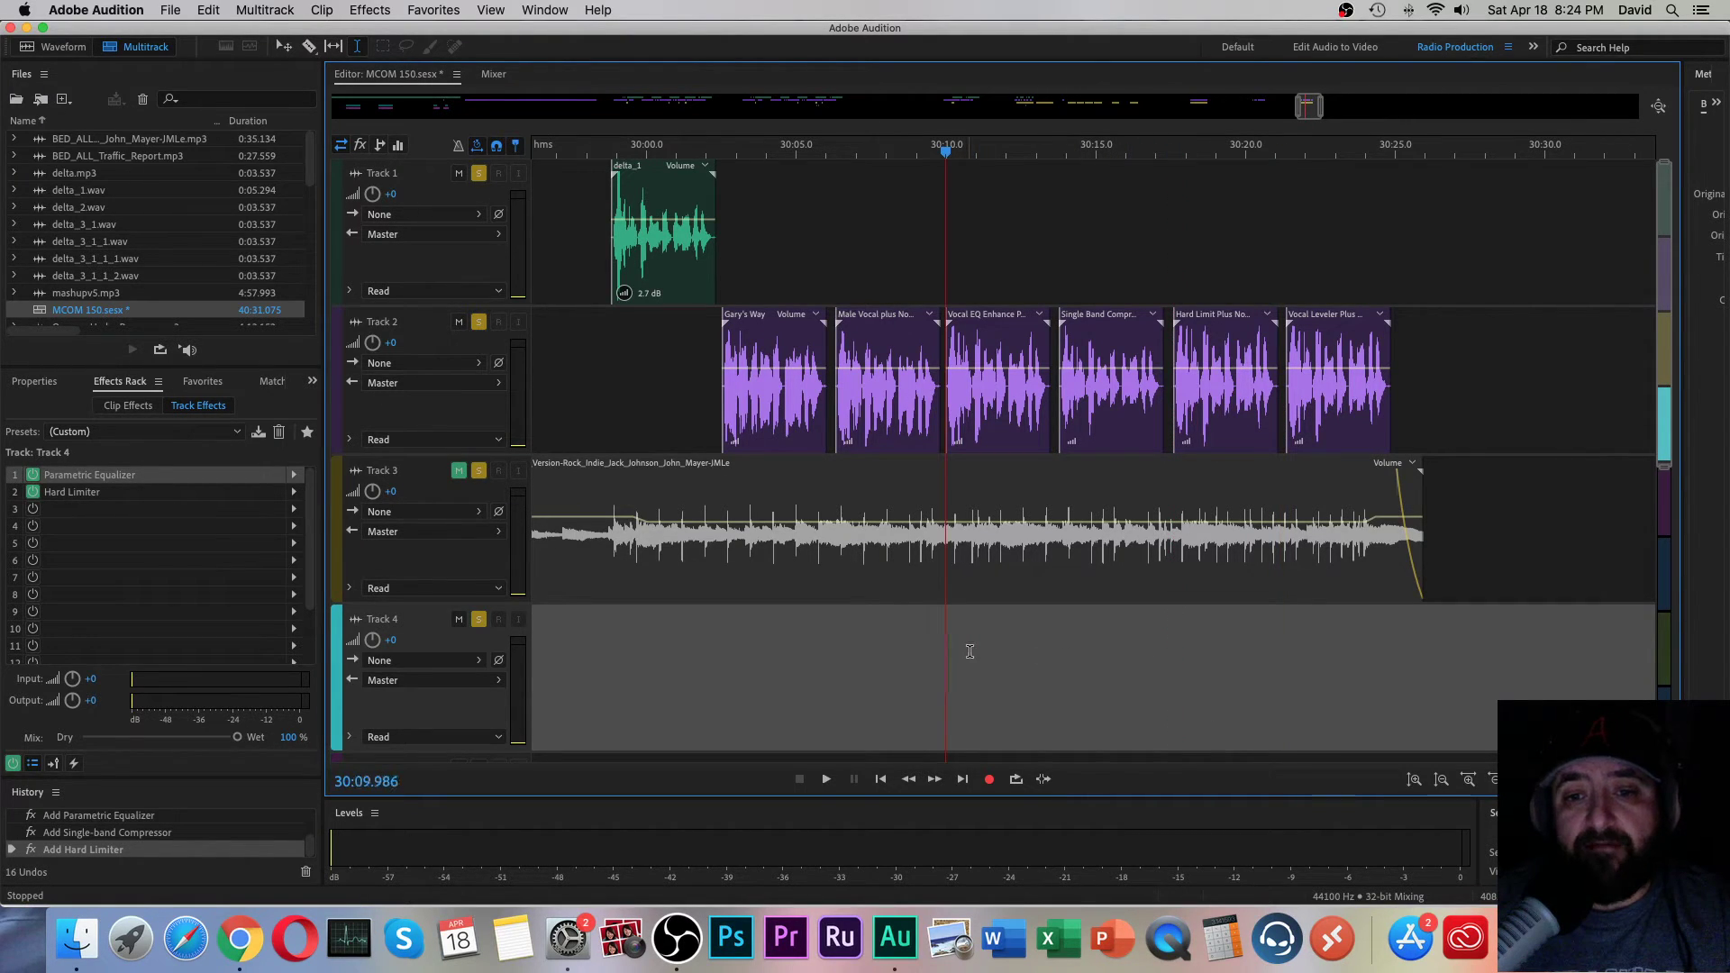
{"action": "key", "text": "space"}
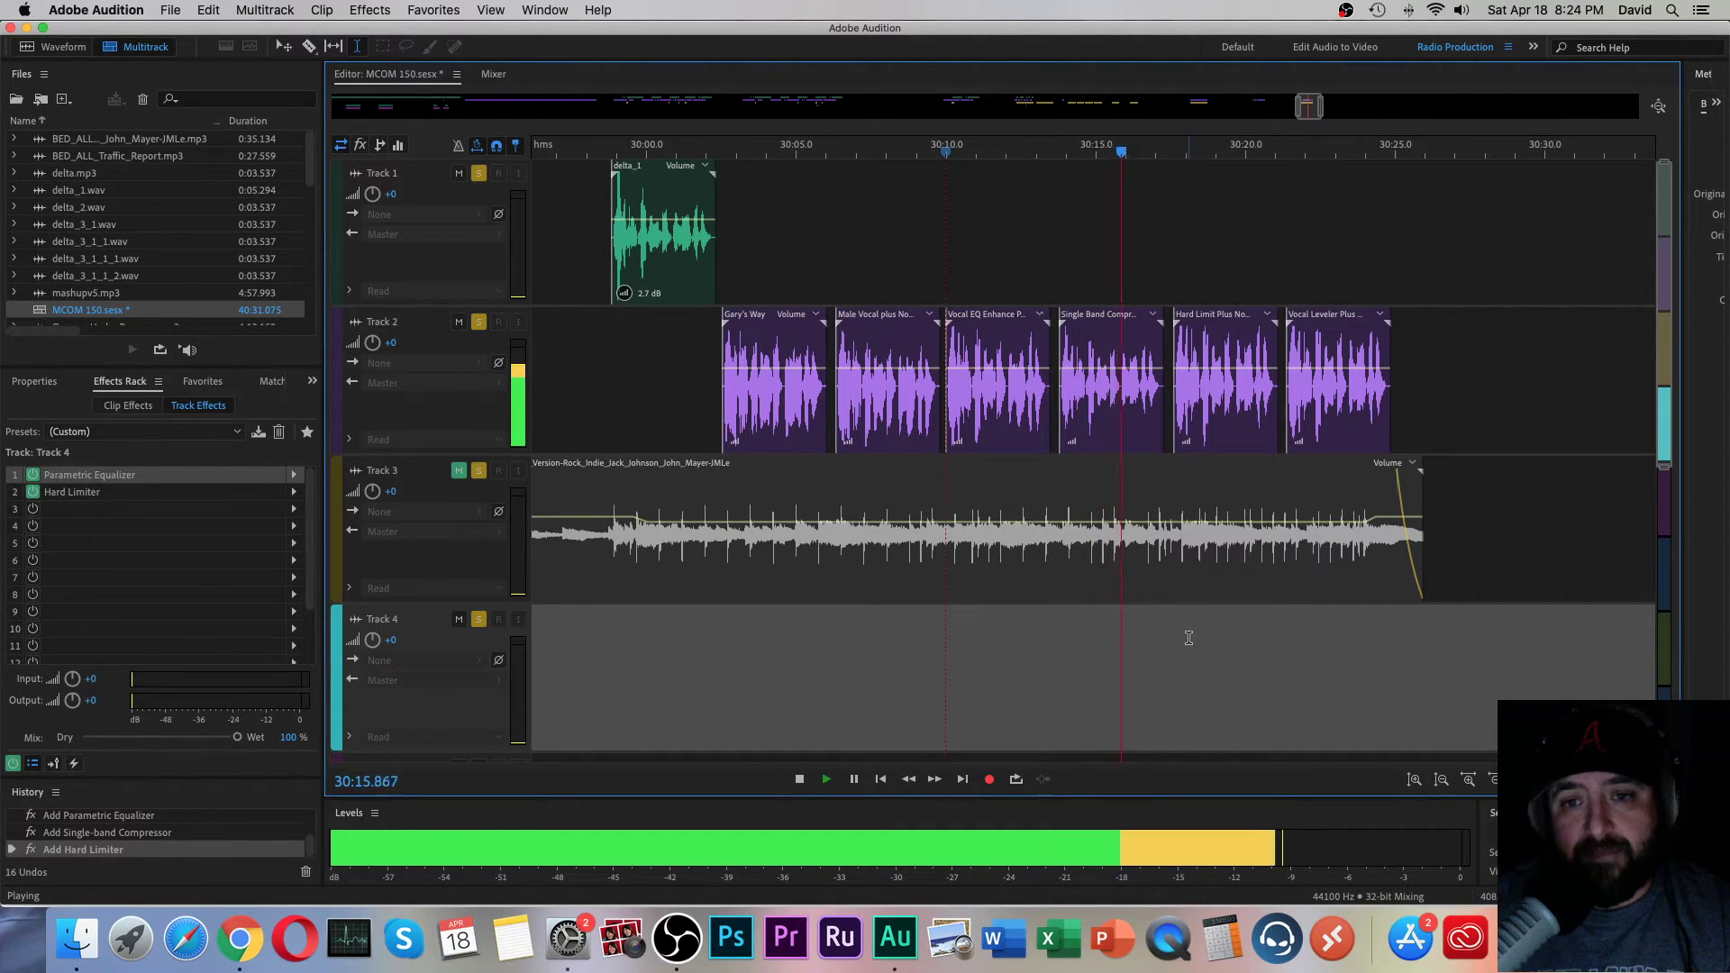
{"action": "key", "text": "space"}
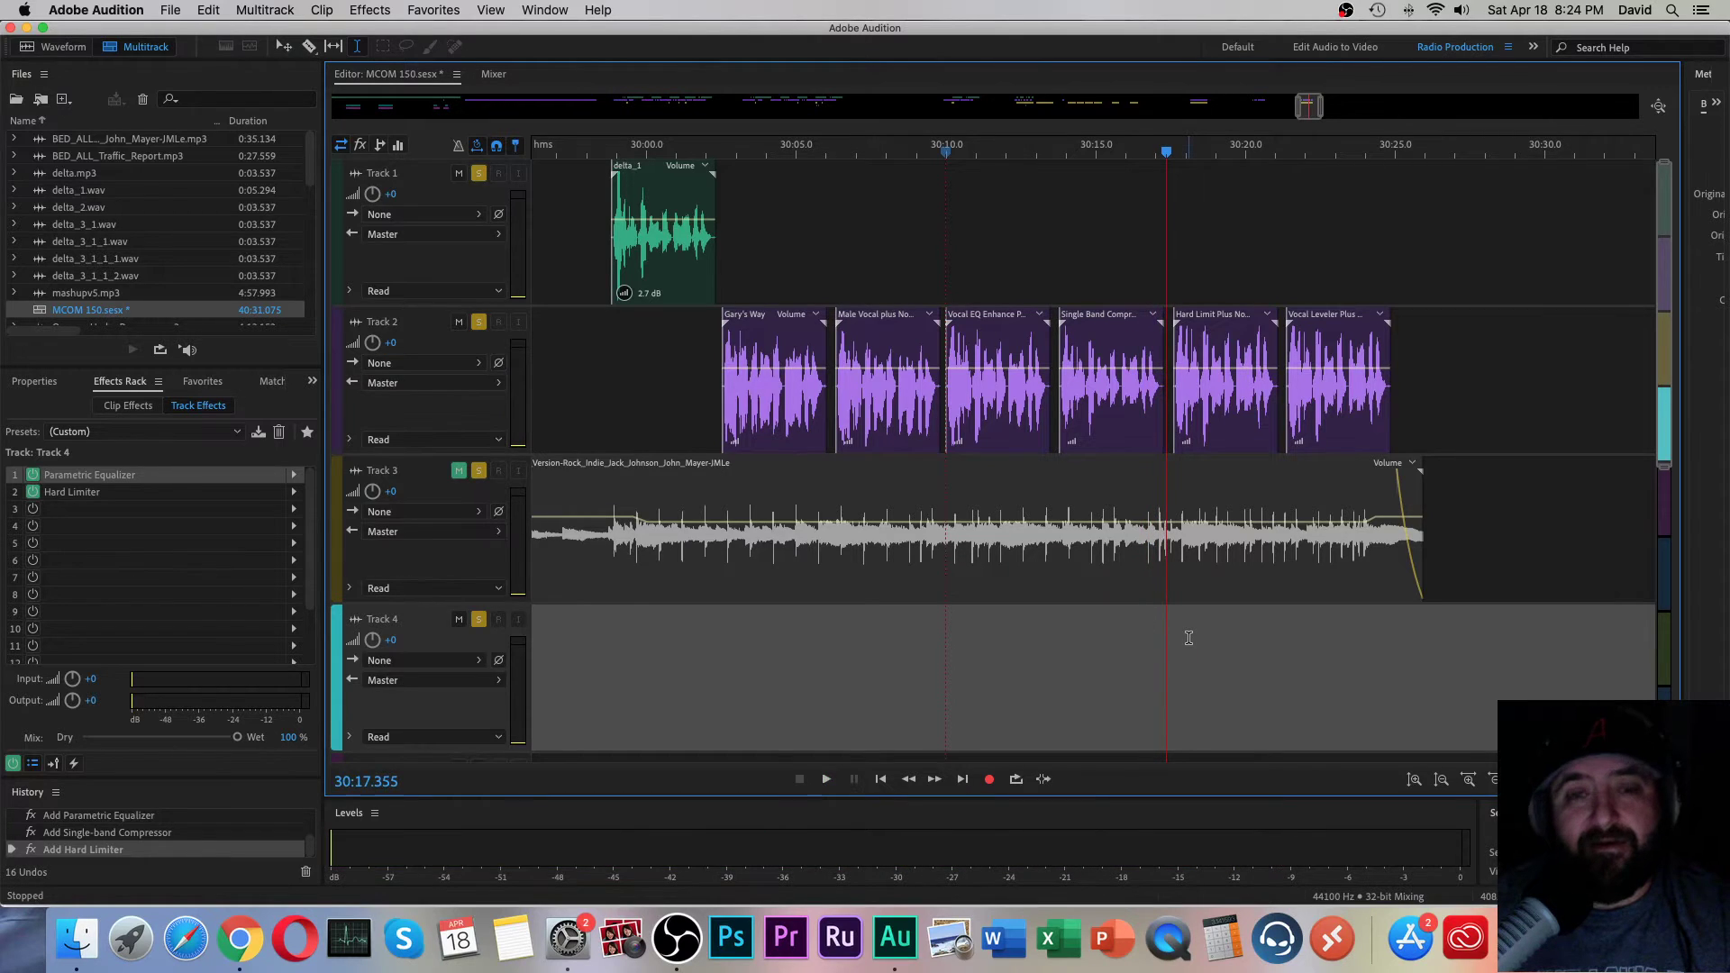
{"action": "key", "text": "space"}
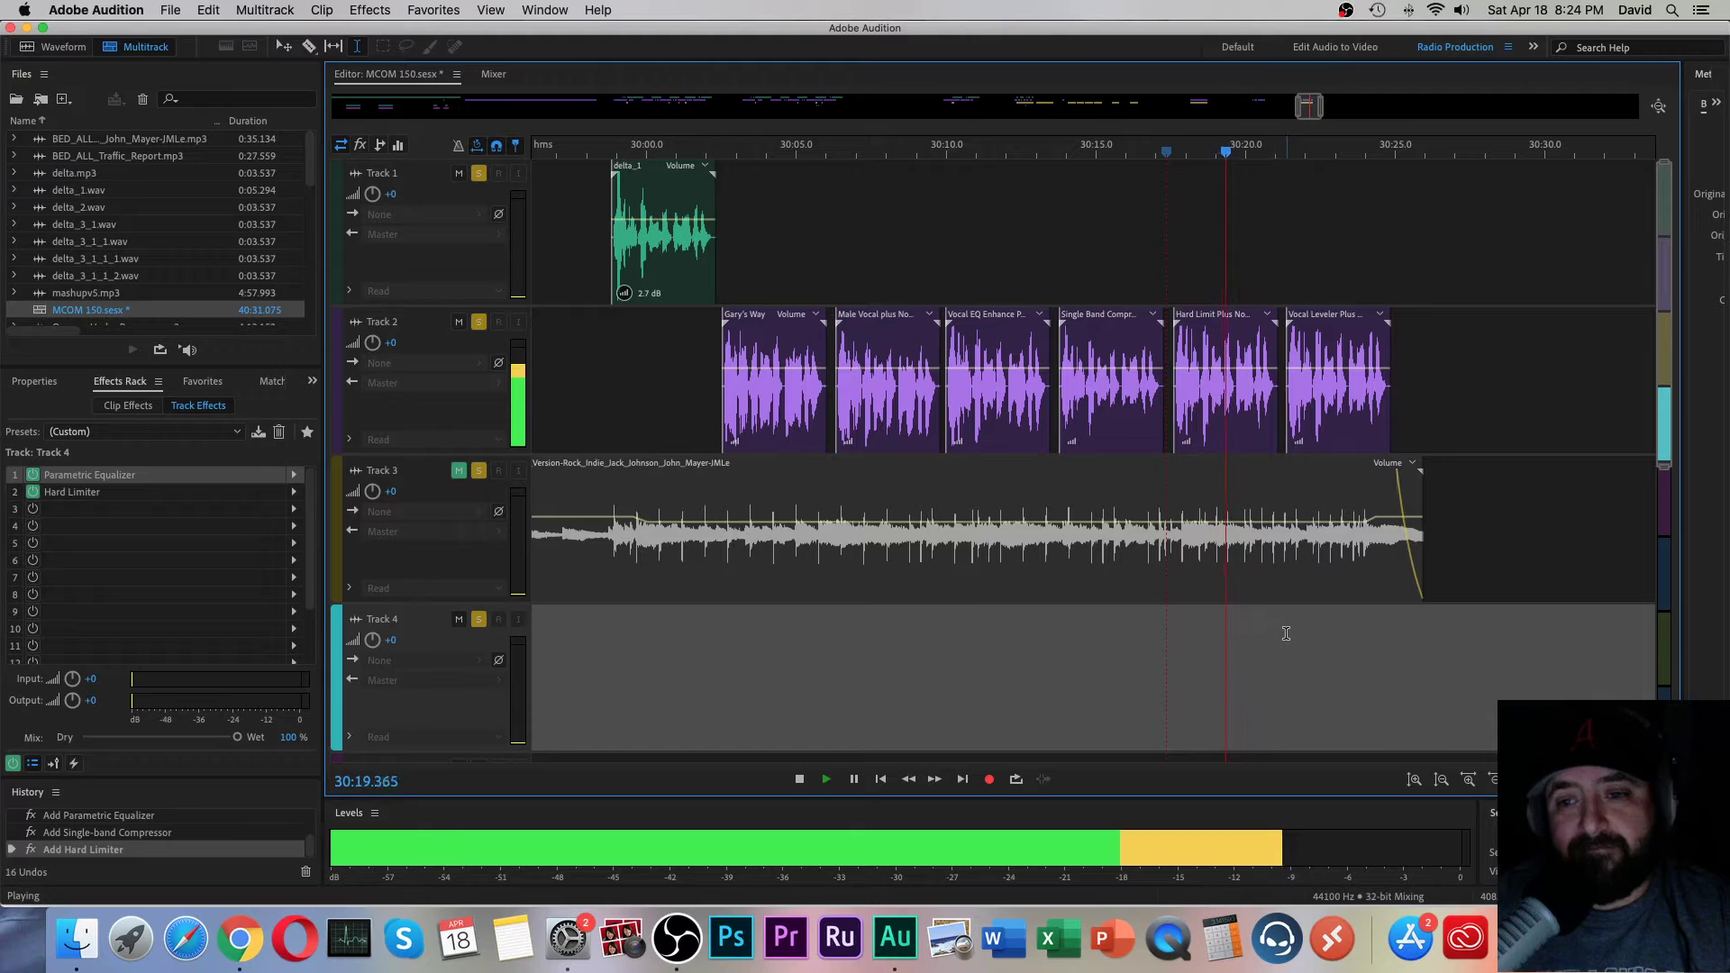
{"action": "key", "text": "space"}
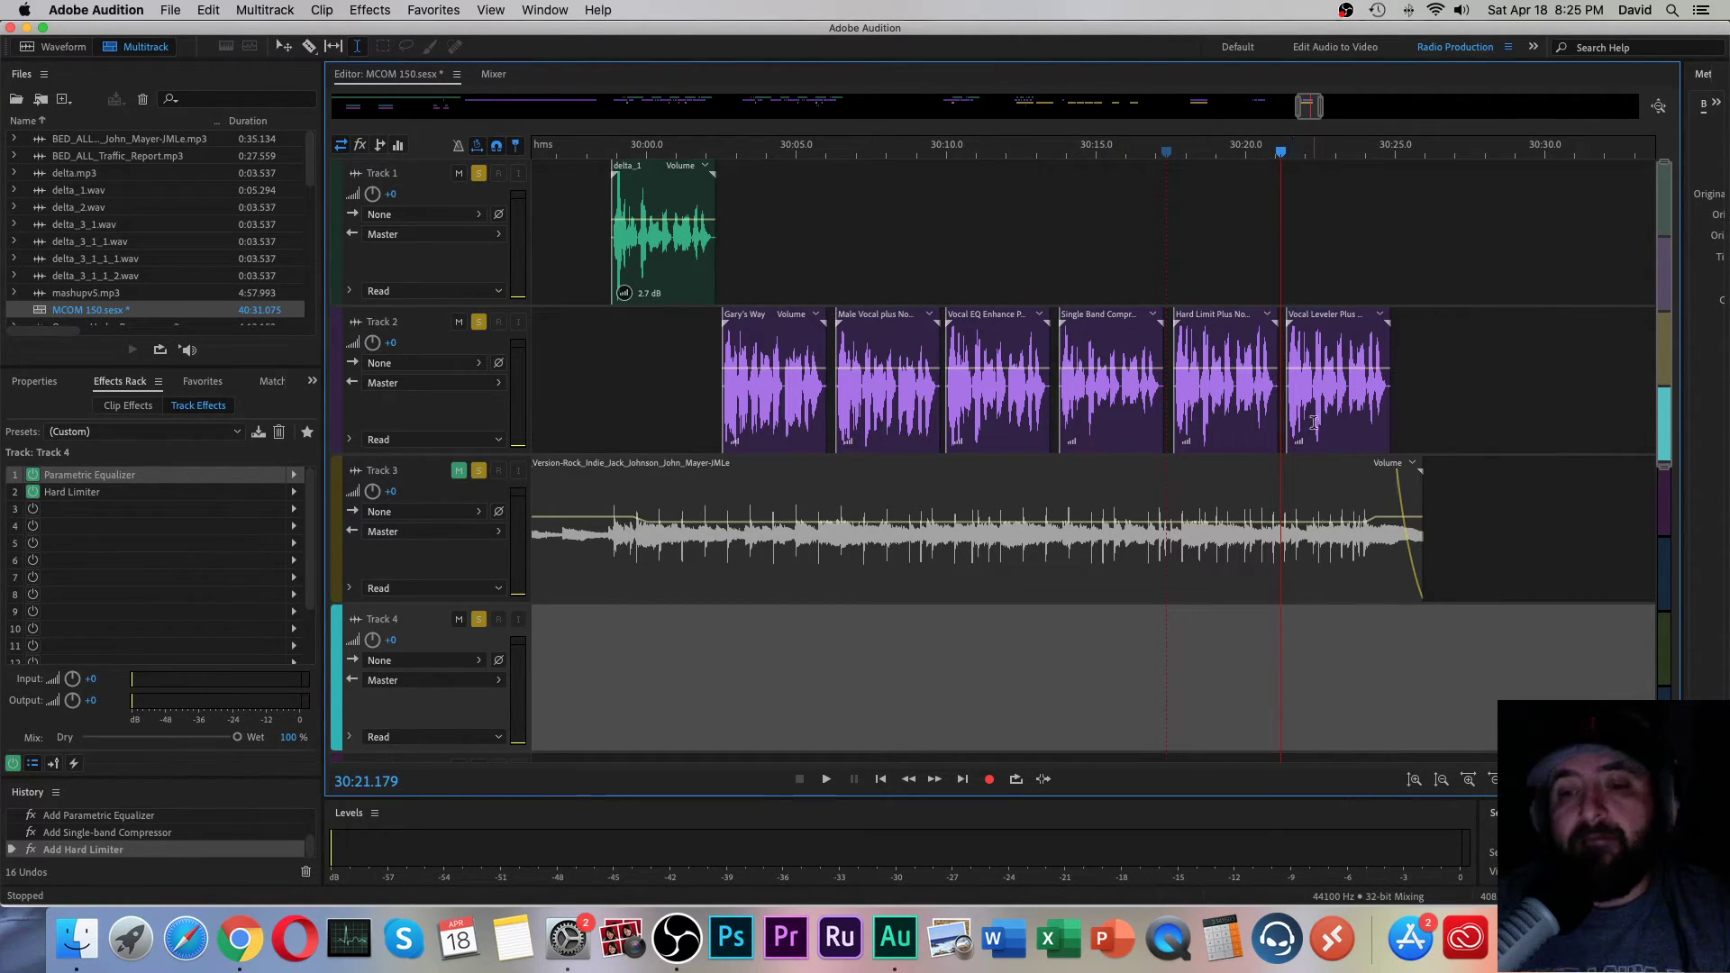
{"action": "left_click", "coordinate": [1286, 653]}
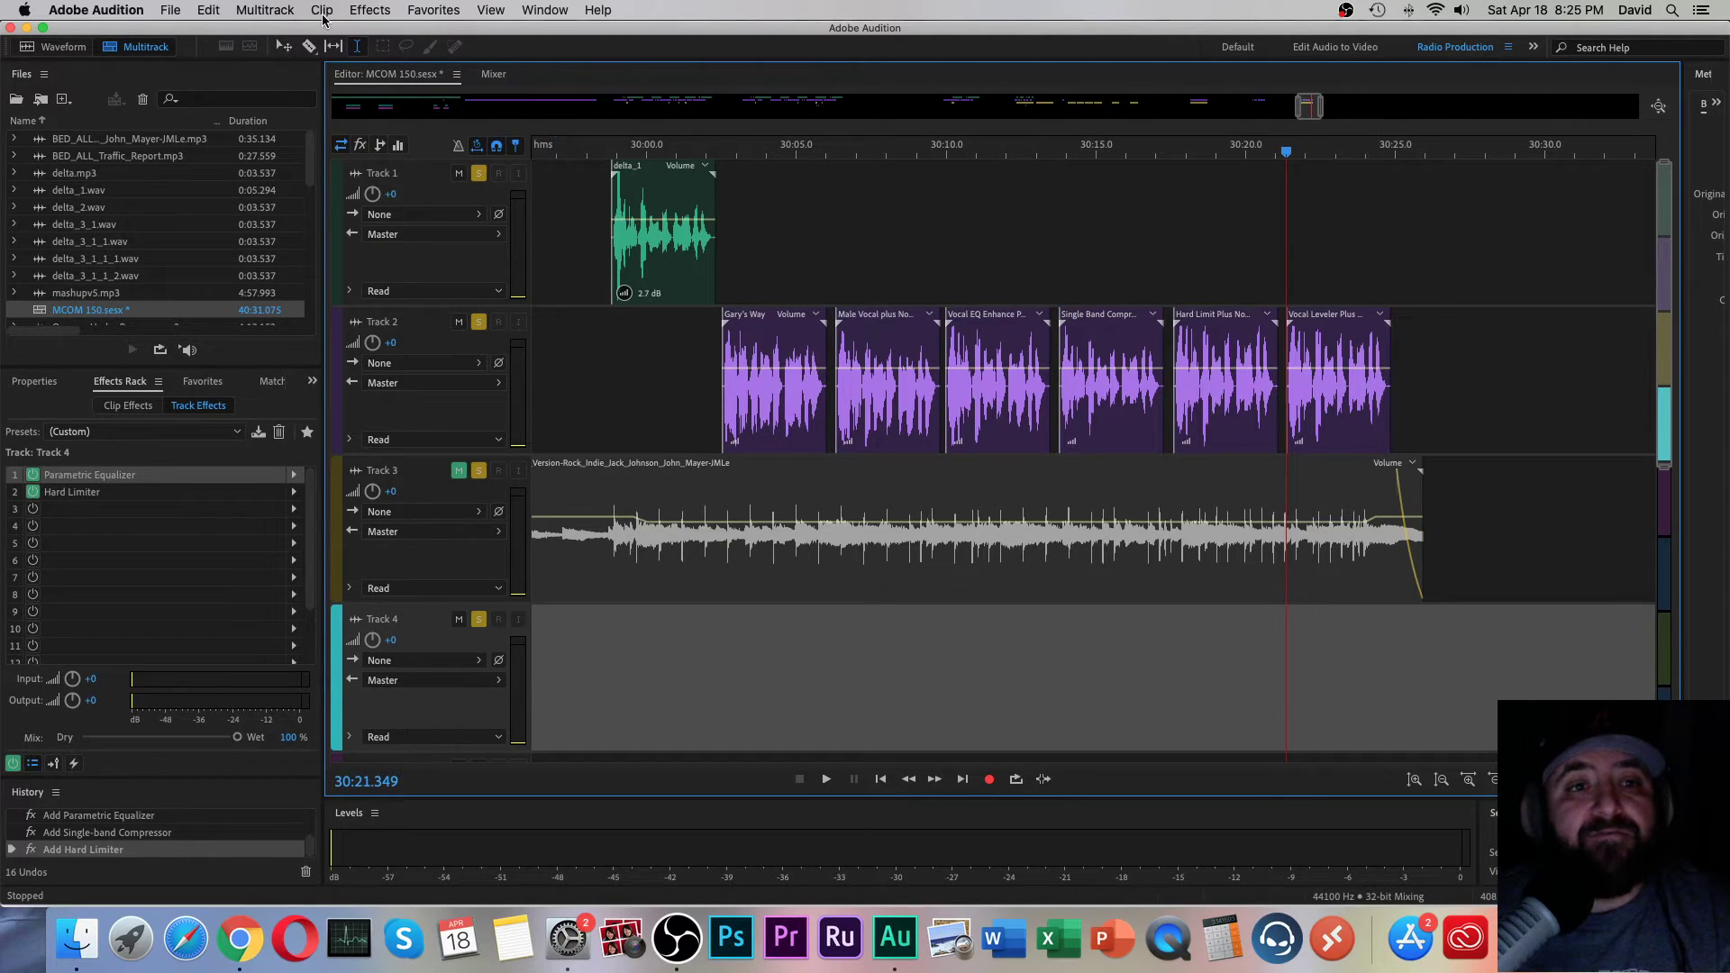
Step: Add three Single-band Compressors to Track 4, giving the third the Voice Leveler preset
{"action": "left_click", "coordinate": [380, 12]}
{"action": "mouse_move", "coordinate": [495, 314]}
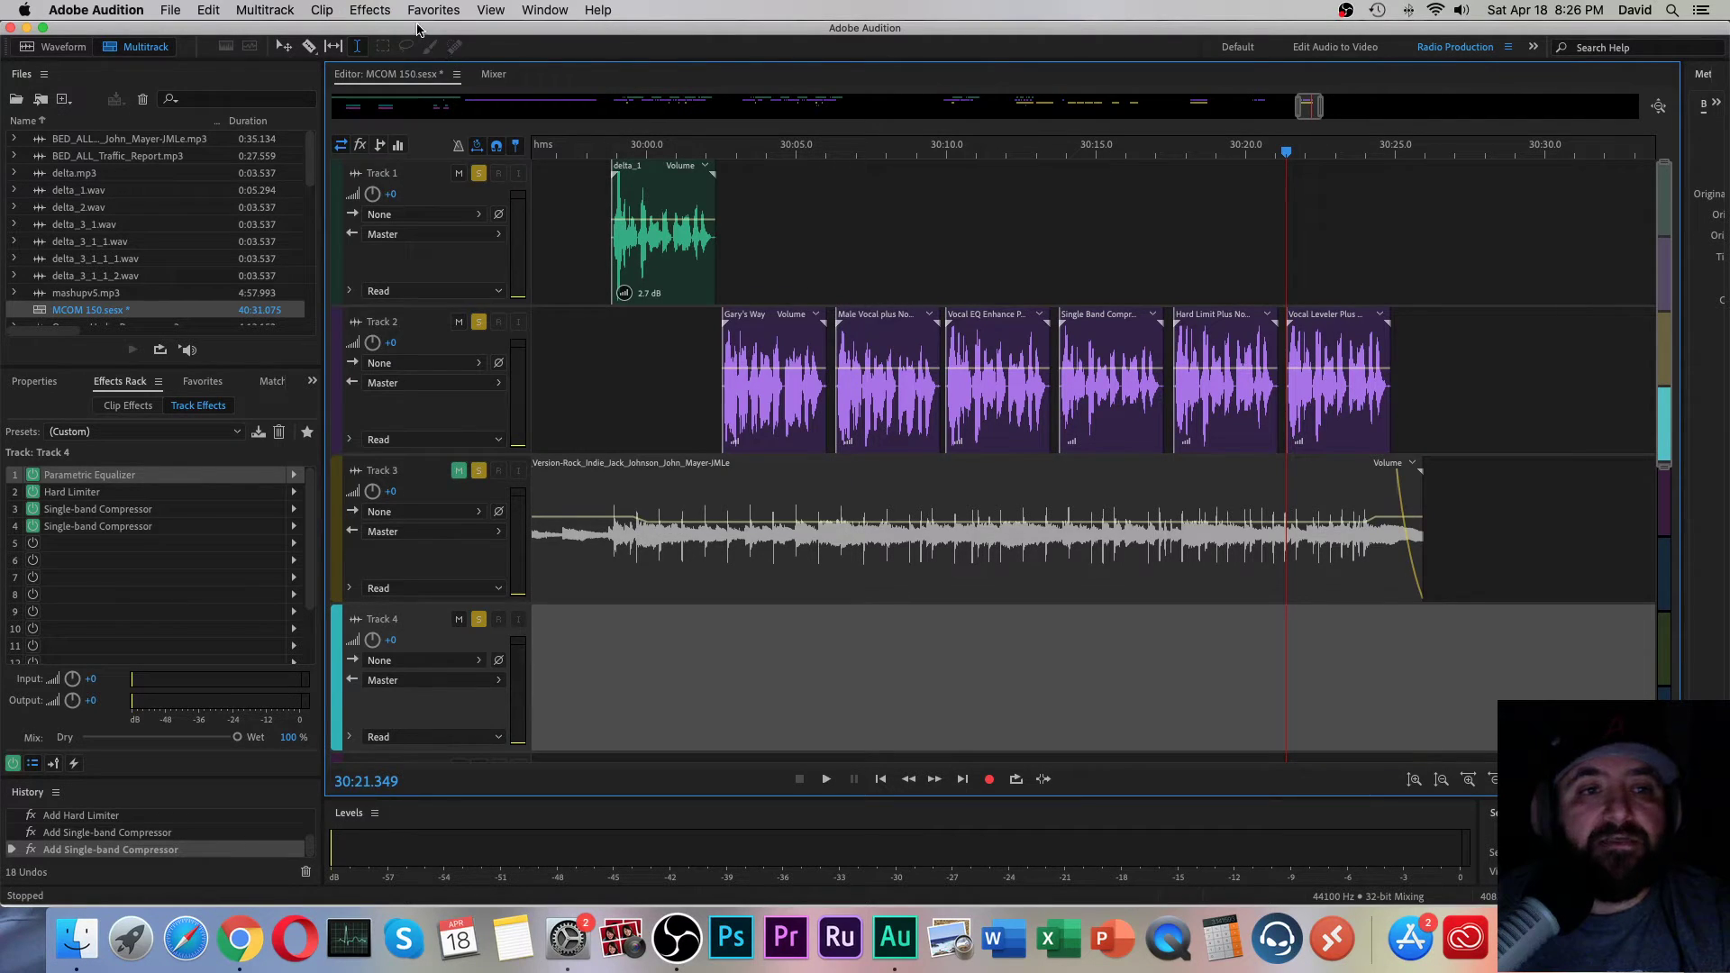
{"action": "left_click", "coordinate": [374, 13]}
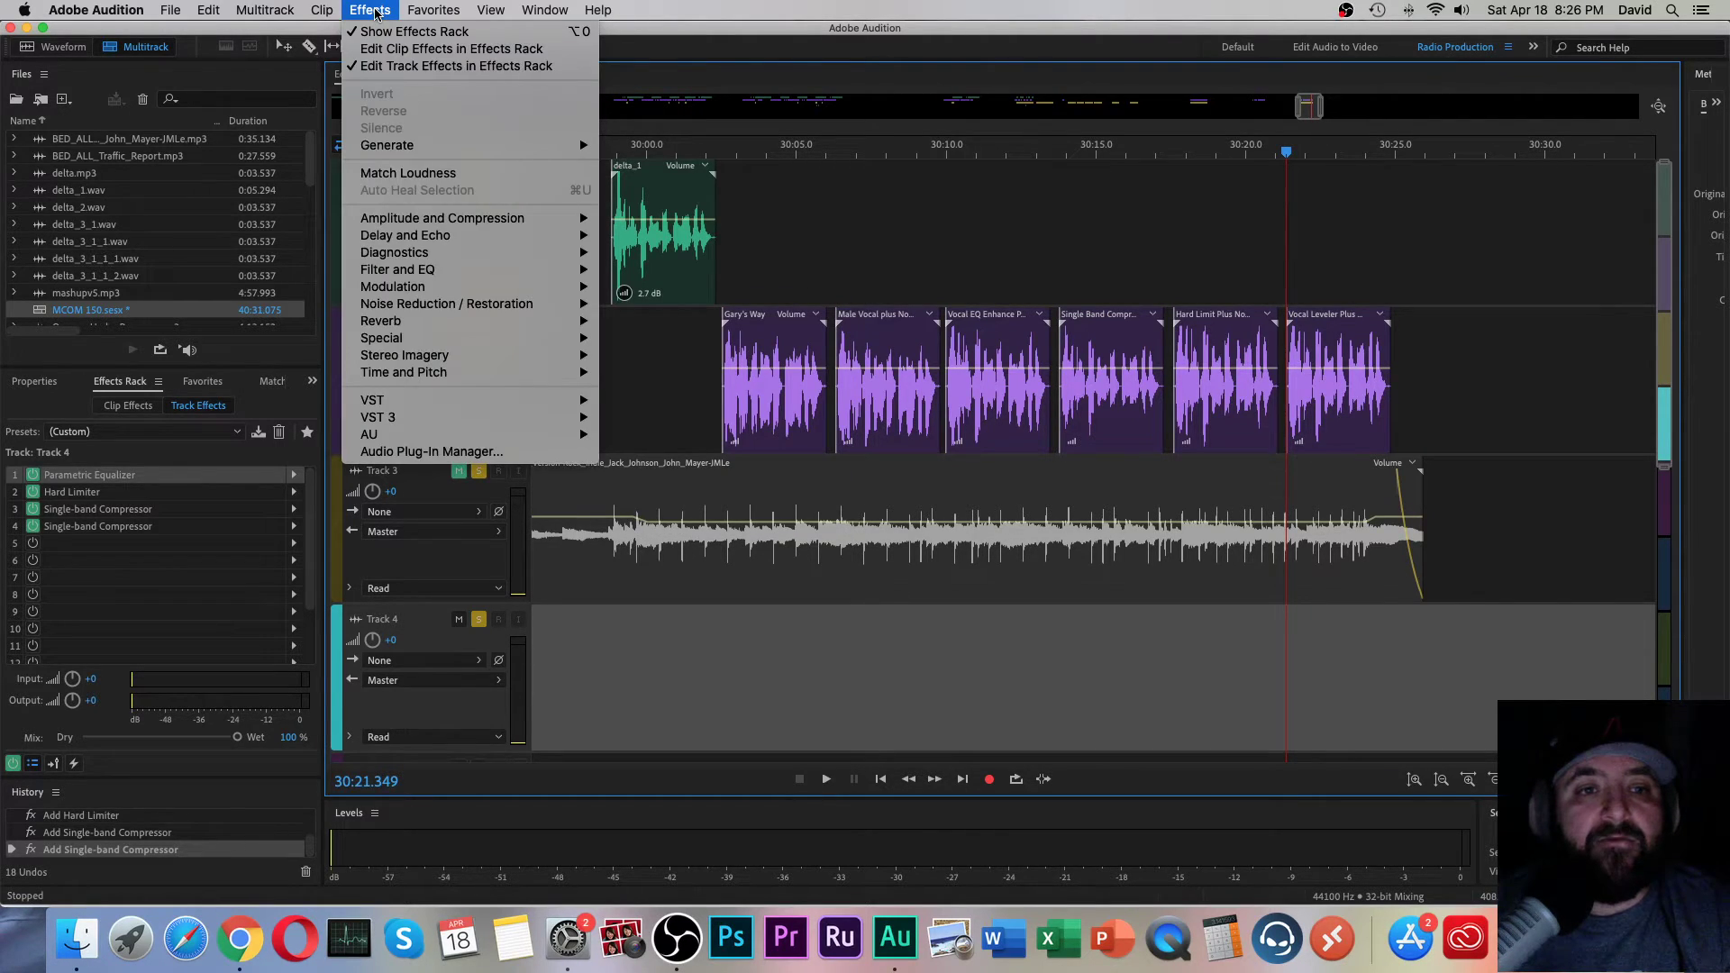
{"action": "mouse_move", "coordinate": [541, 218]}
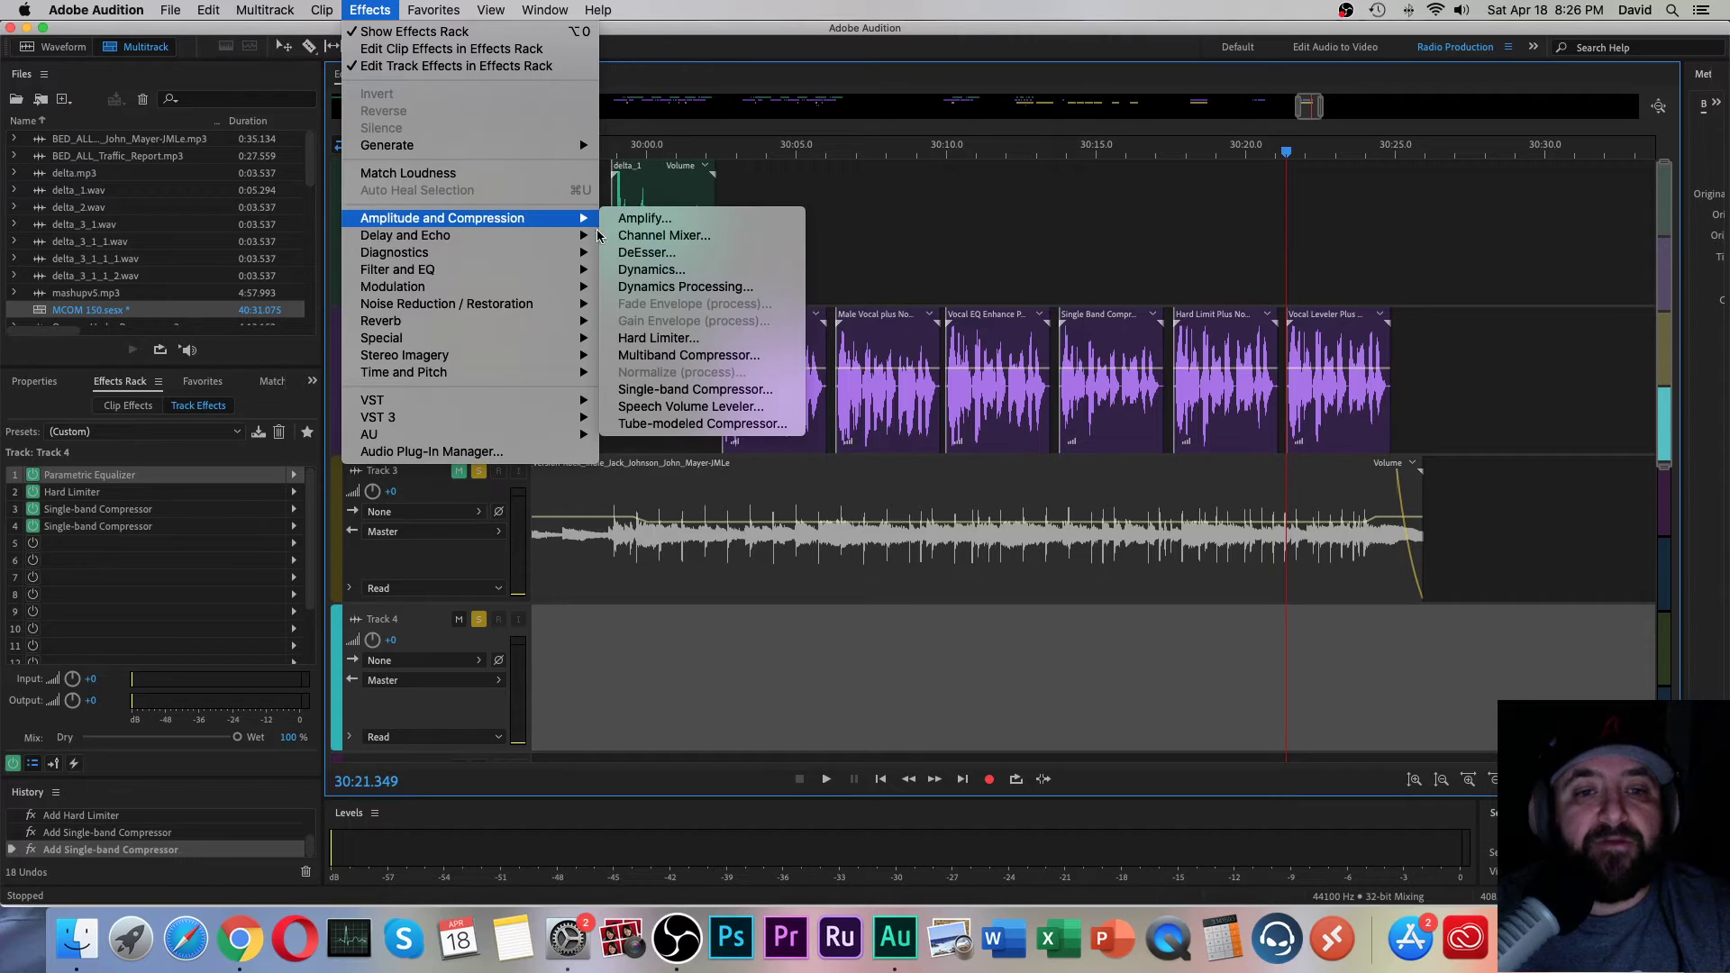
{"action": "left_click", "coordinate": [747, 389]}
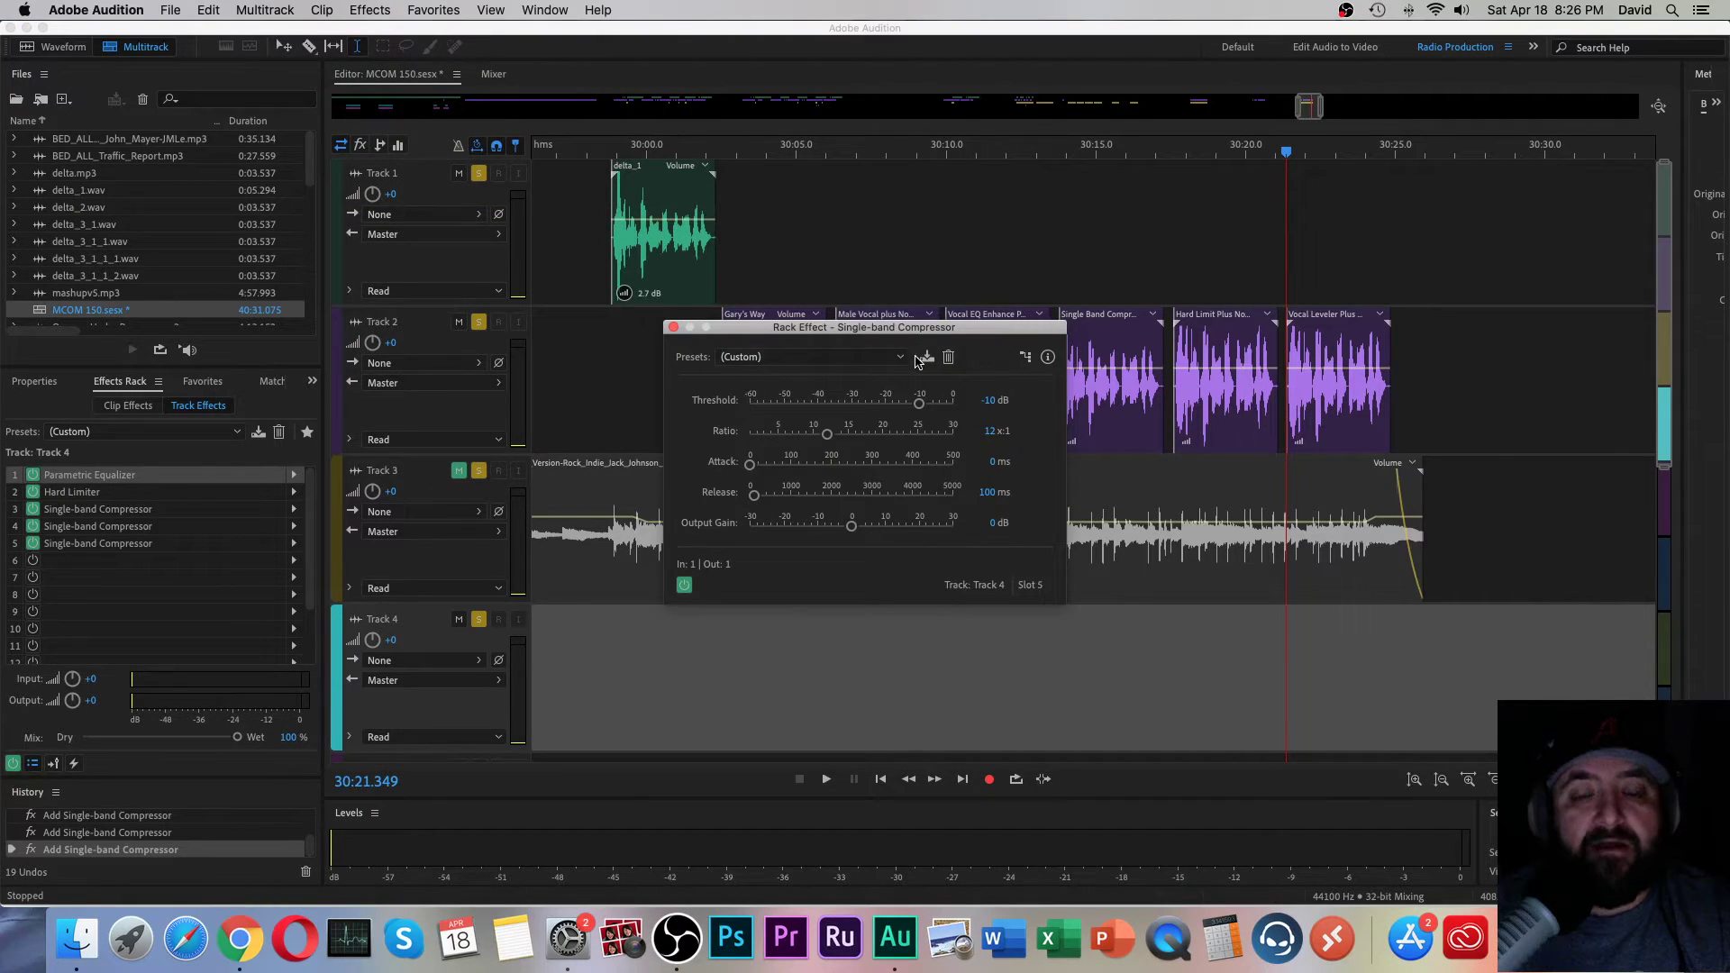
{"action": "left_click", "coordinate": [897, 357]}
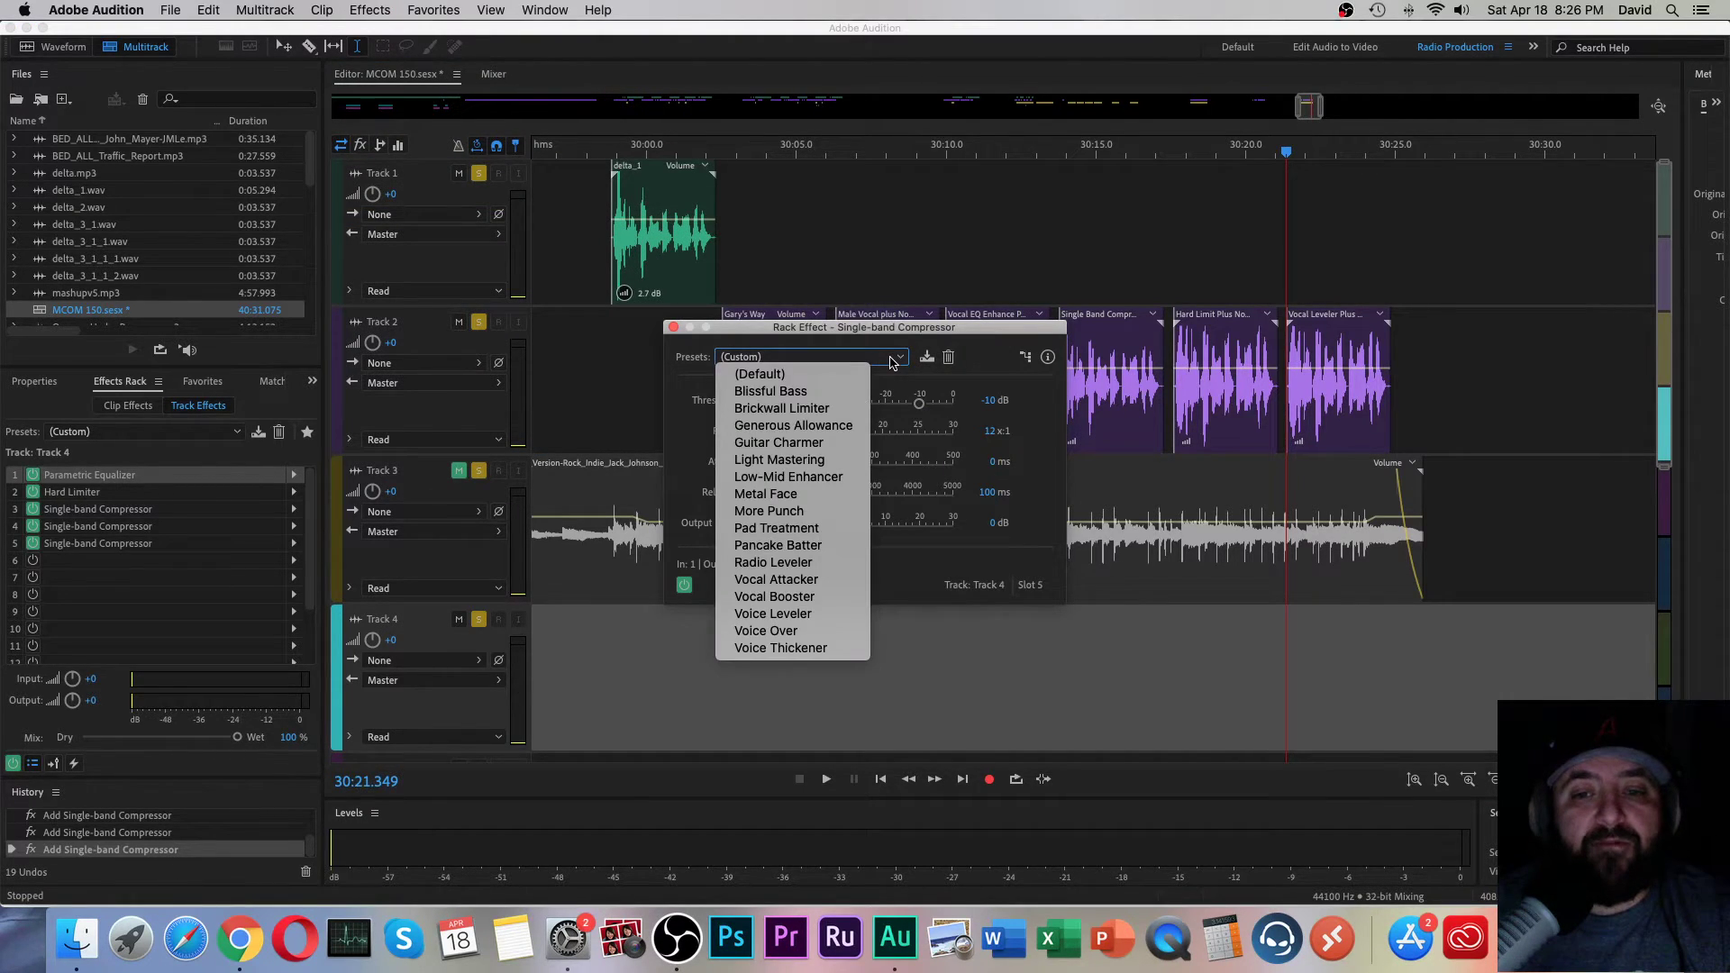
{"action": "left_click", "coordinate": [787, 614]}
{"action": "key", "text": "Escape"}
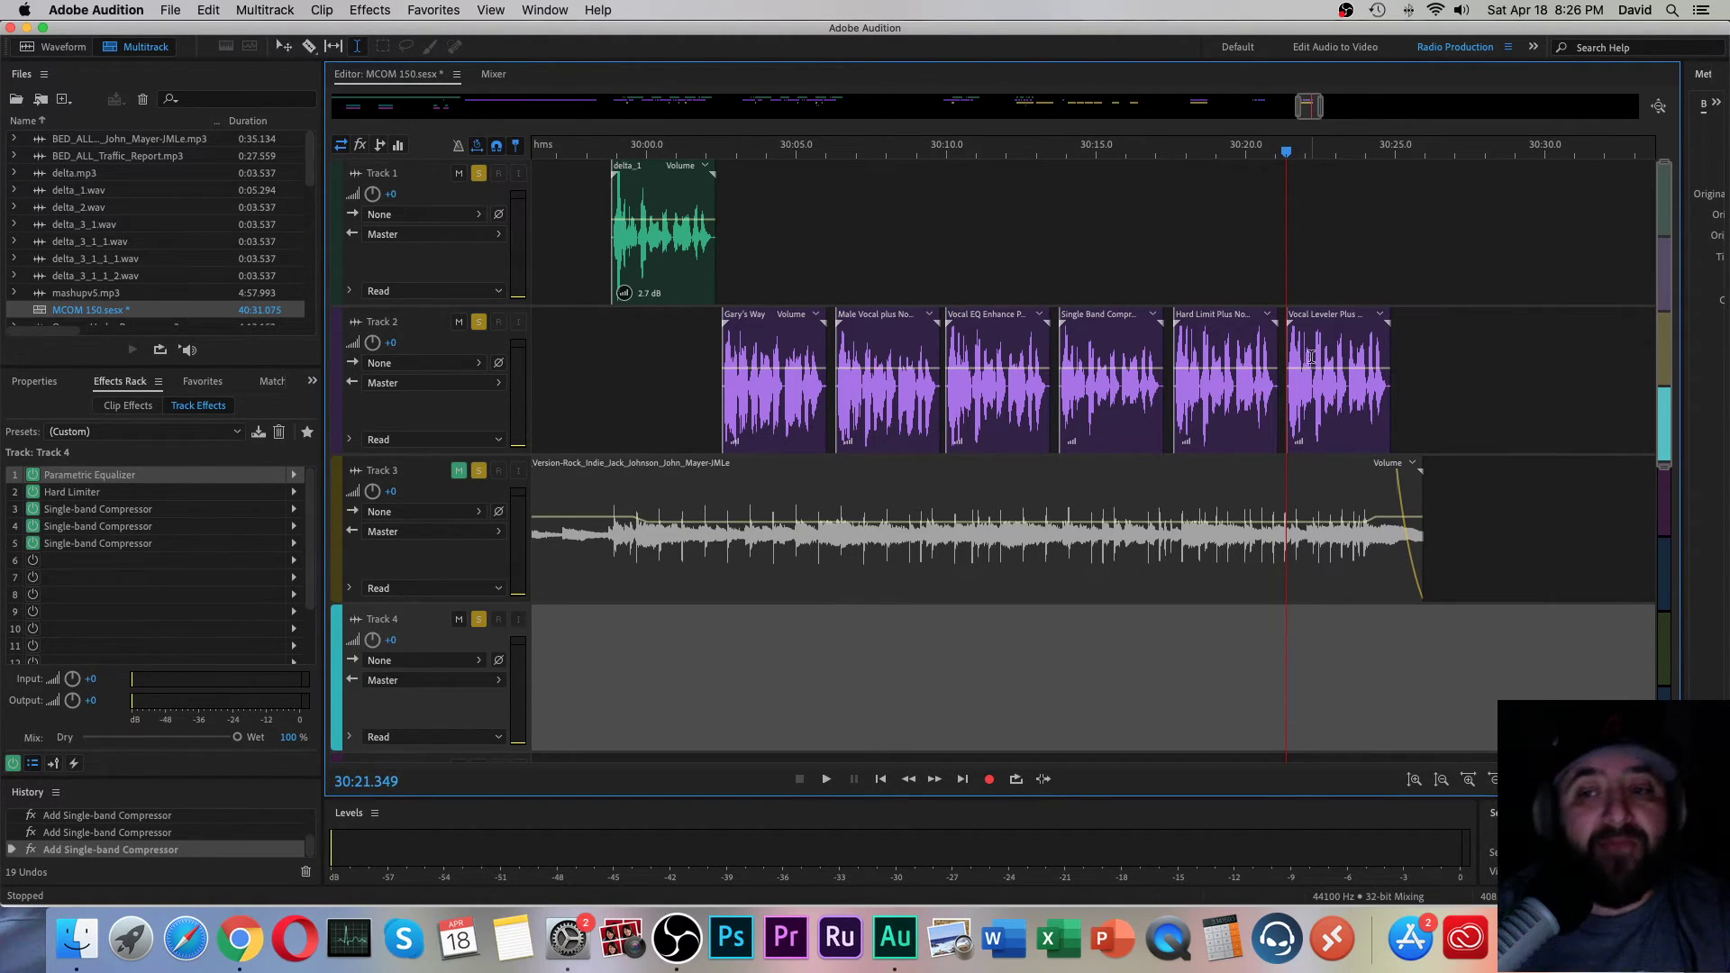
Step: Preview Track 4's processed audio from a start point in Track 4, then stop playback
{"action": "left_click", "coordinate": [1328, 405]}
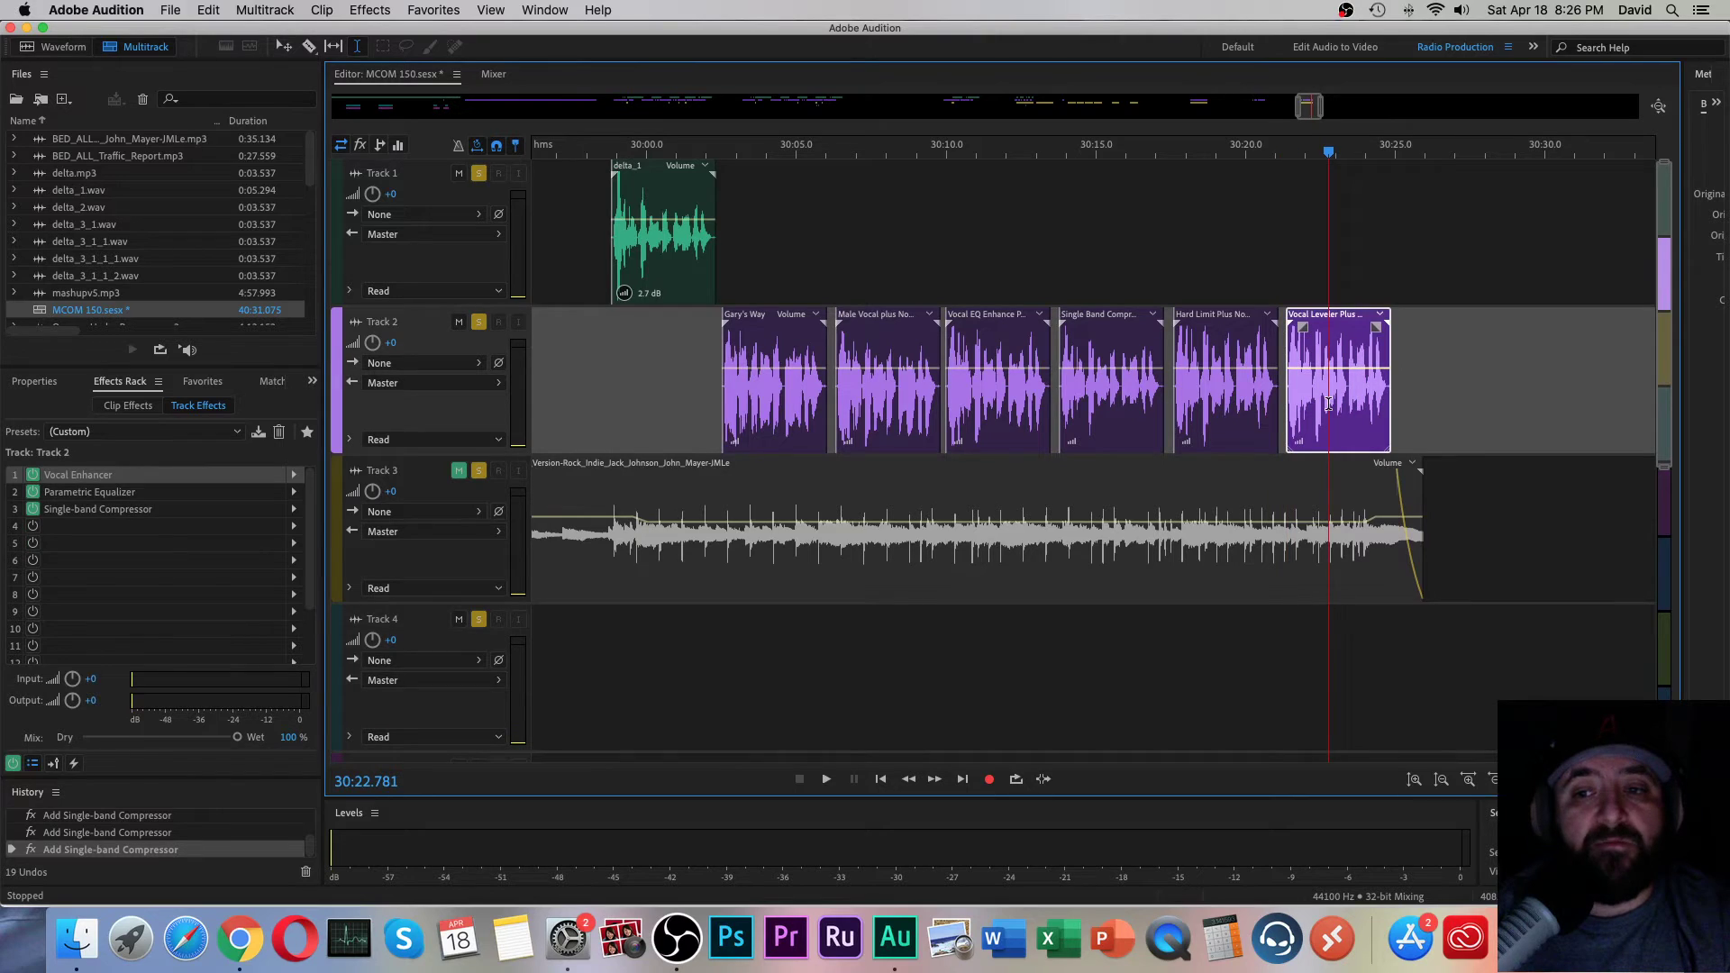
{"action": "left_click", "coordinate": [1286, 667]}
{"action": "key", "text": "space"}
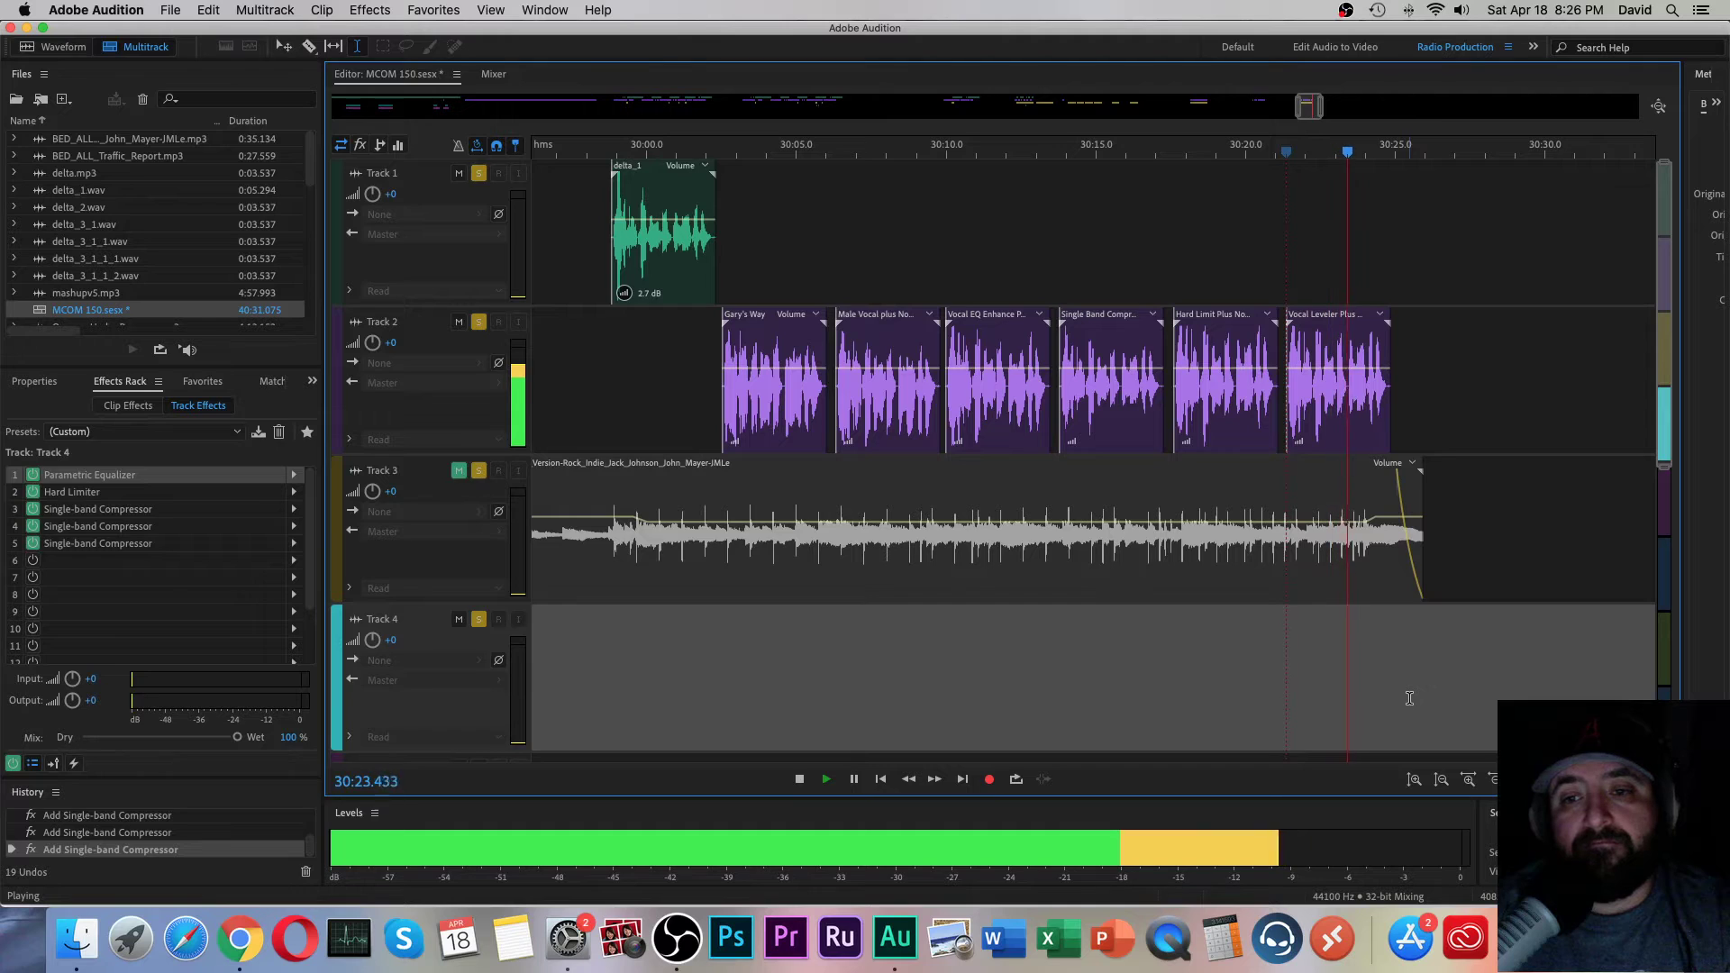
{"action": "key", "text": "space"}
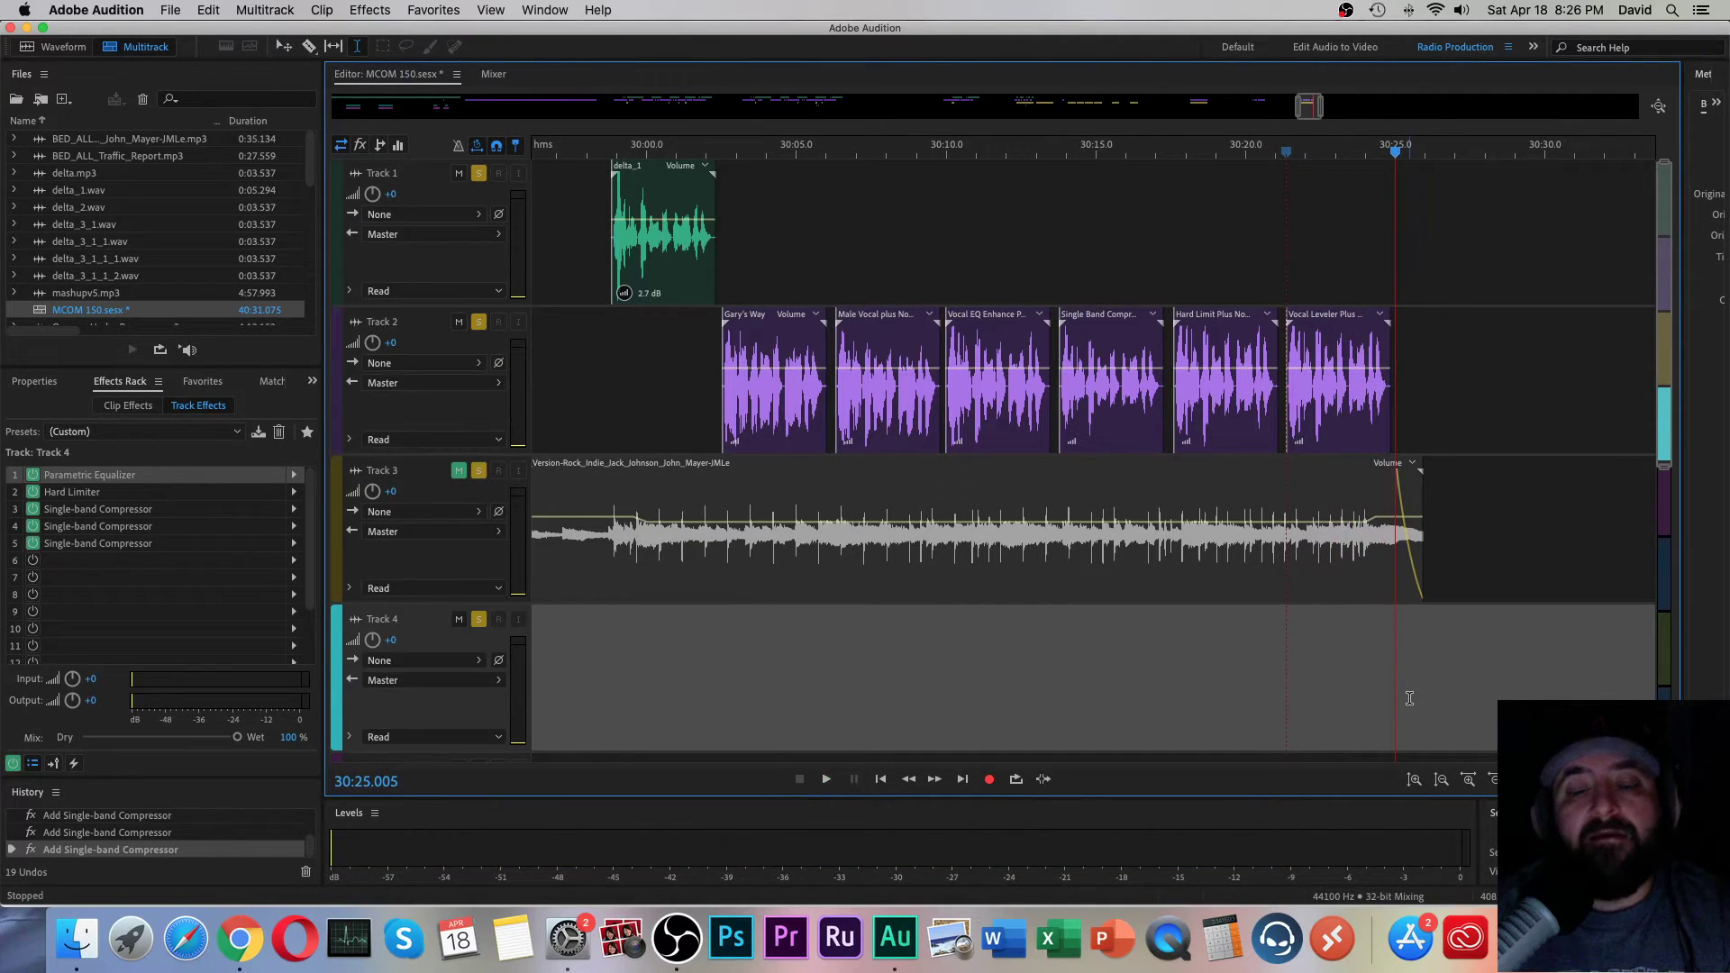
Step: Move the playhead back to 30:18.356 and unmute Track 3's music
{"action": "left_click", "coordinate": [1164, 682]}
{"action": "left_click", "coordinate": [1196, 671]}
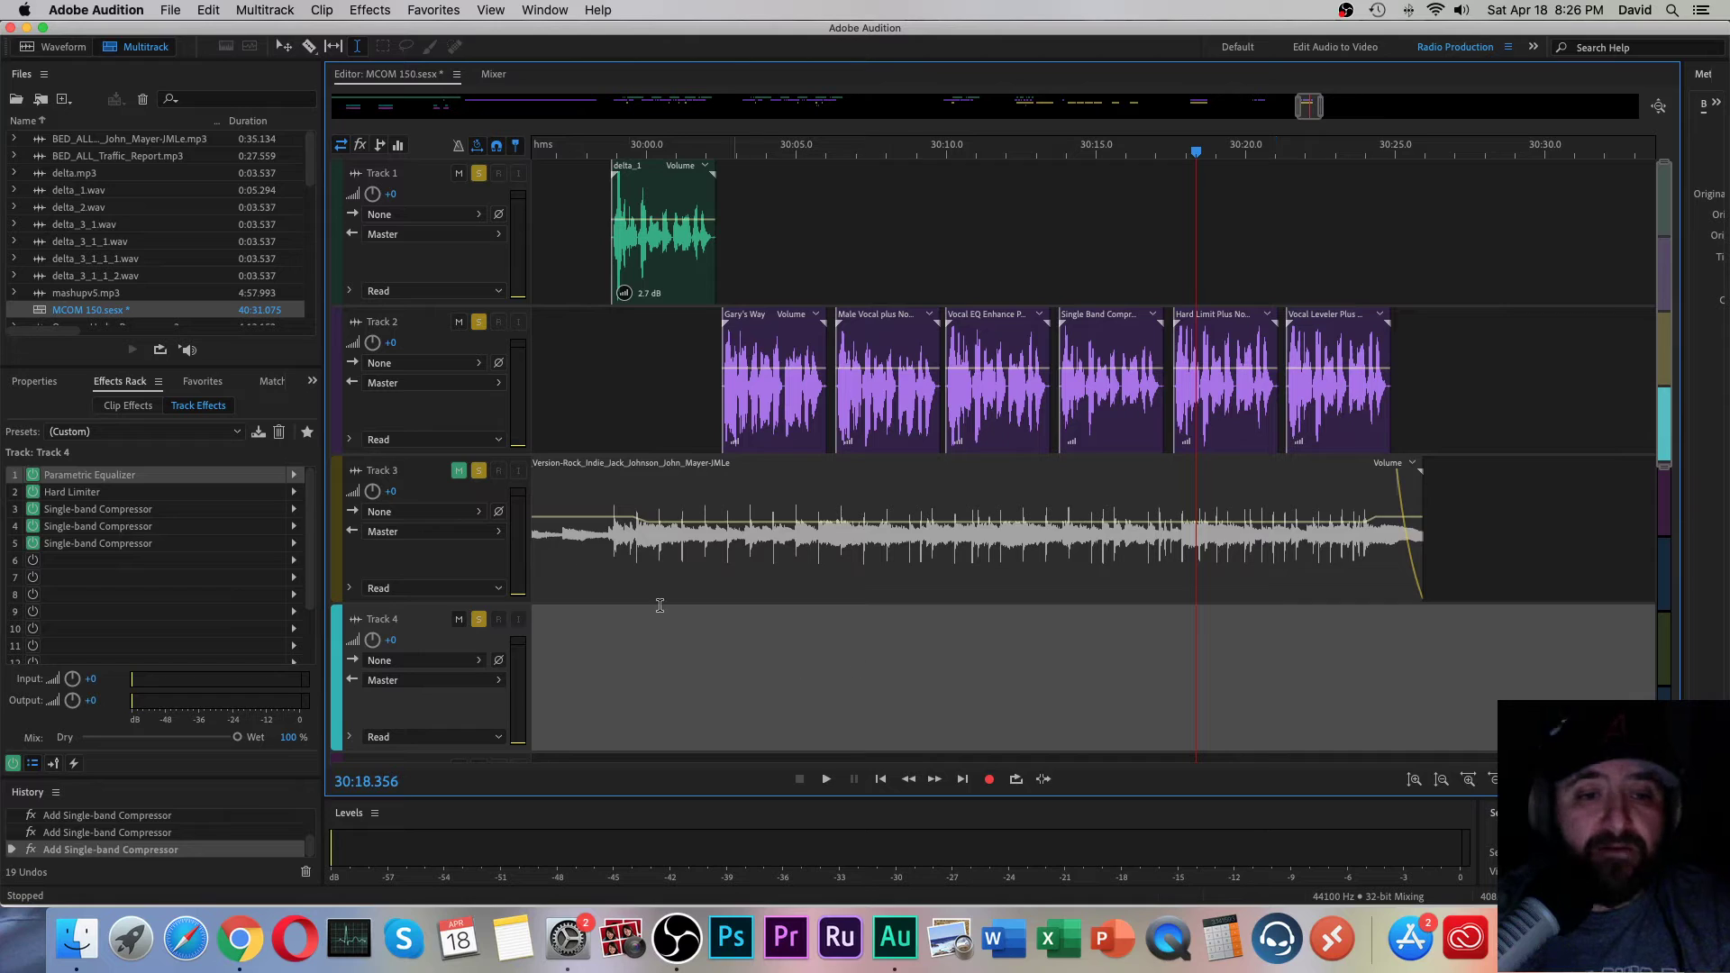
{"action": "left_click", "coordinate": [464, 476]}
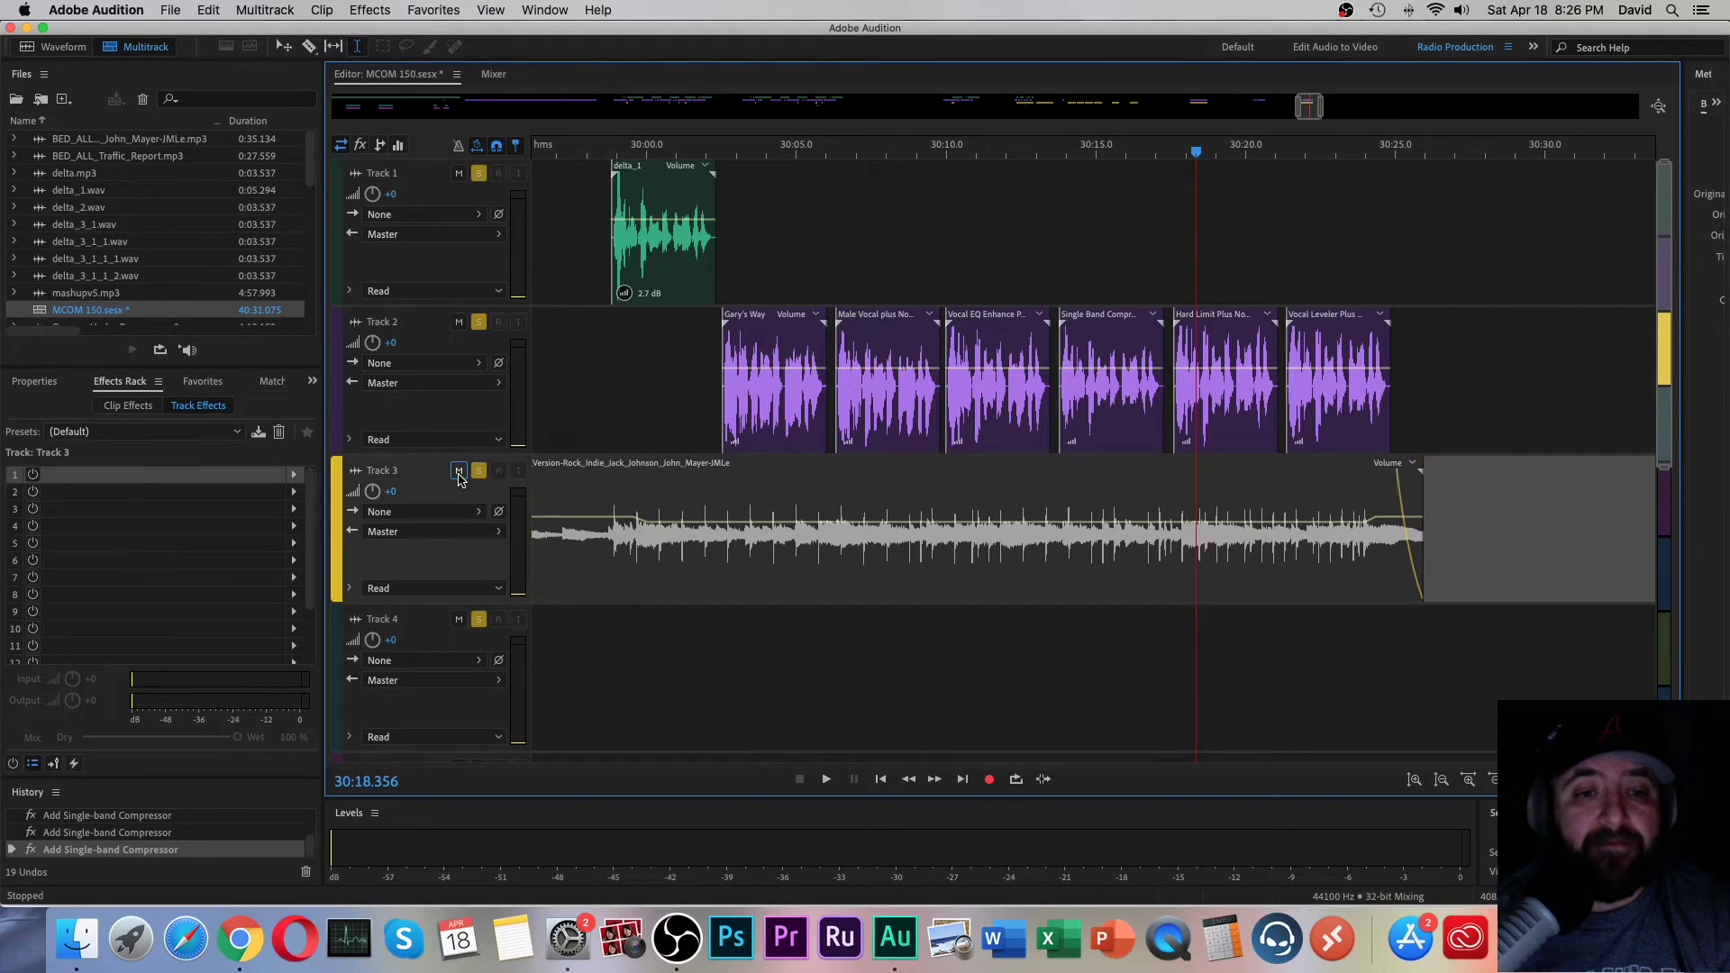
{"action": "left_click", "coordinate": [609, 665]}
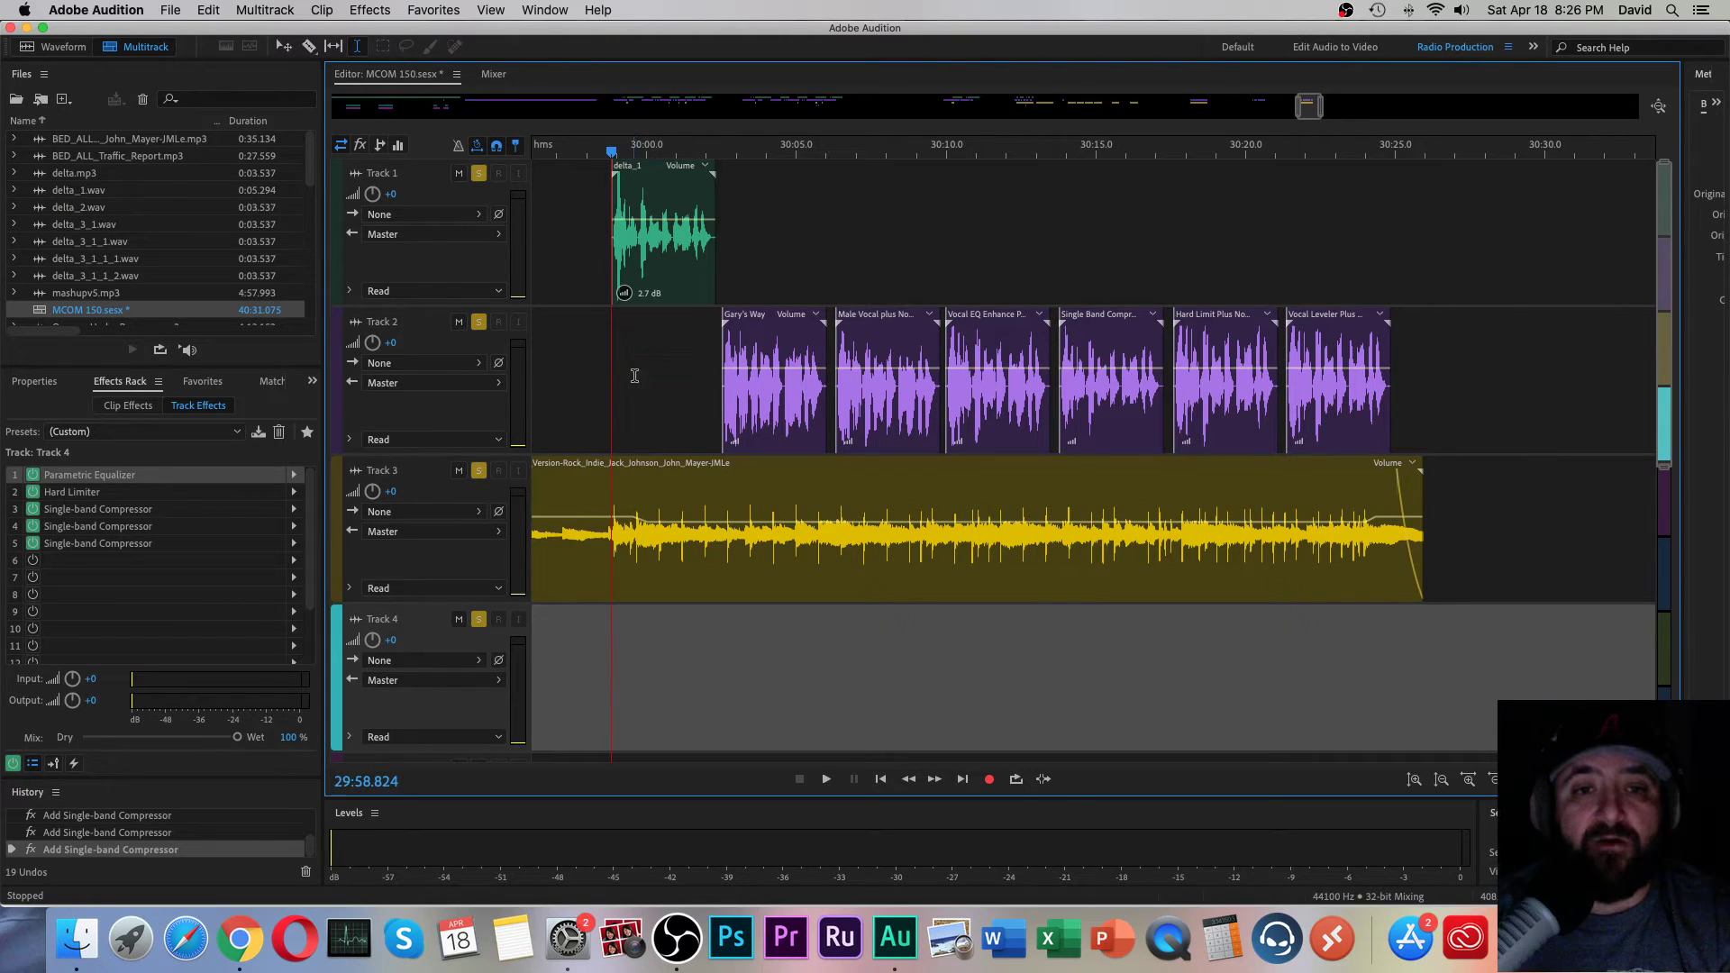
{"action": "key", "text": "space"}
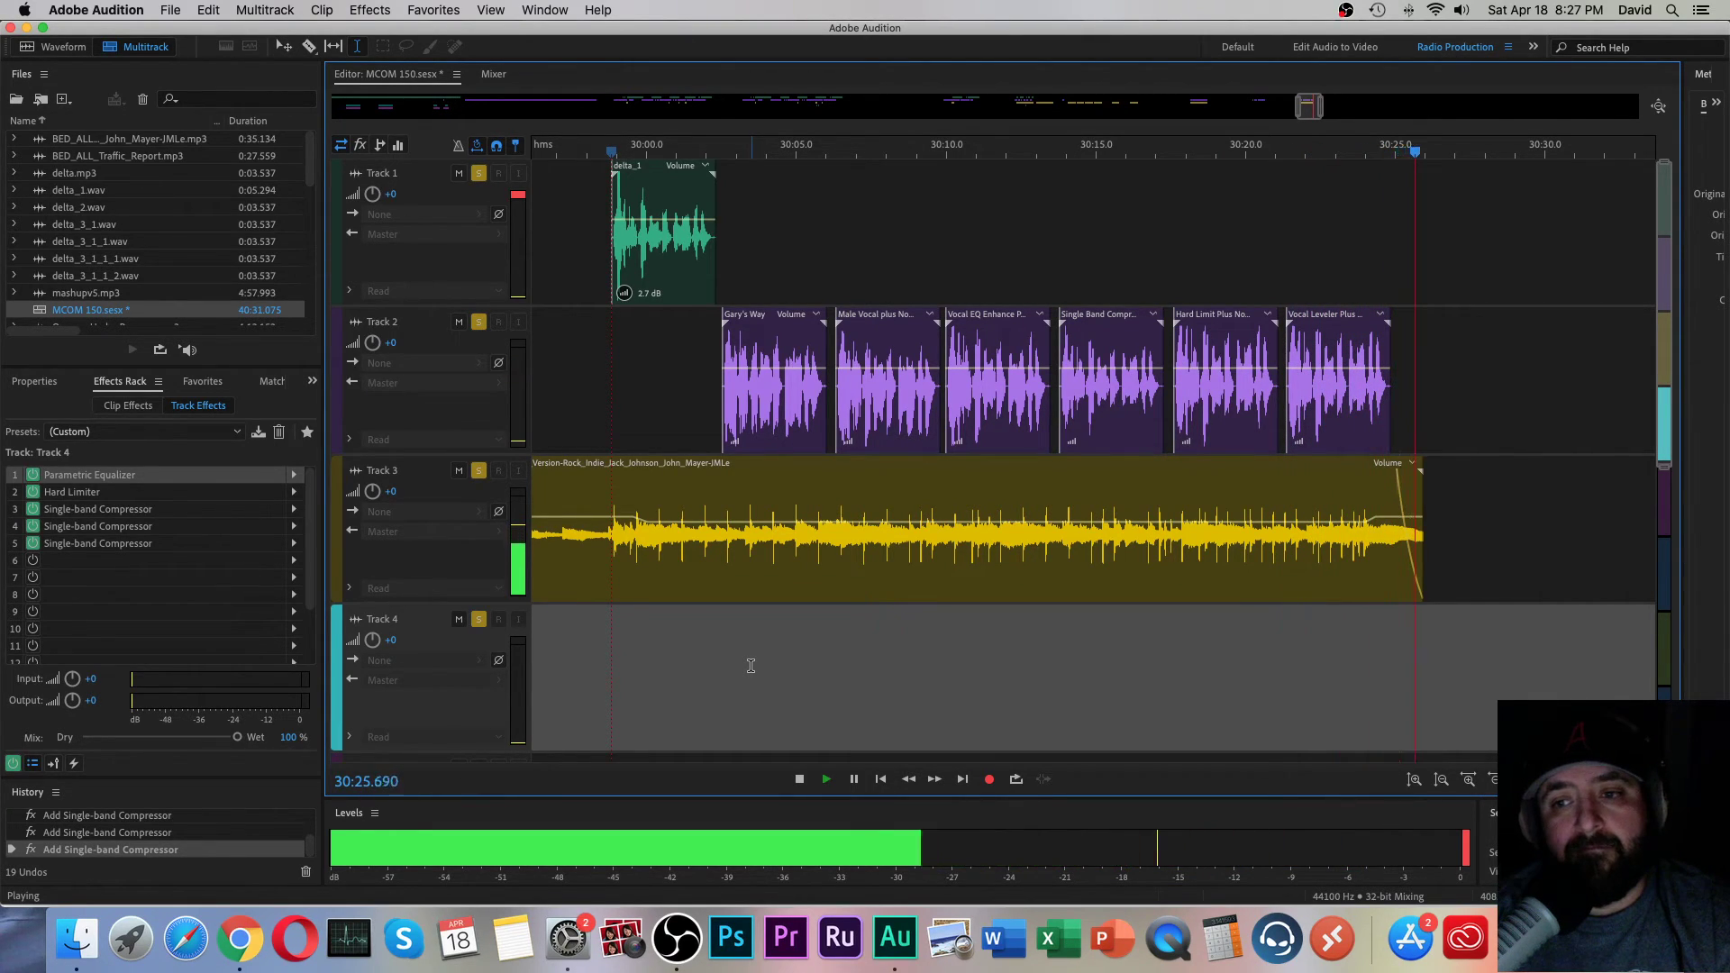
{"action": "key", "text": "space"}
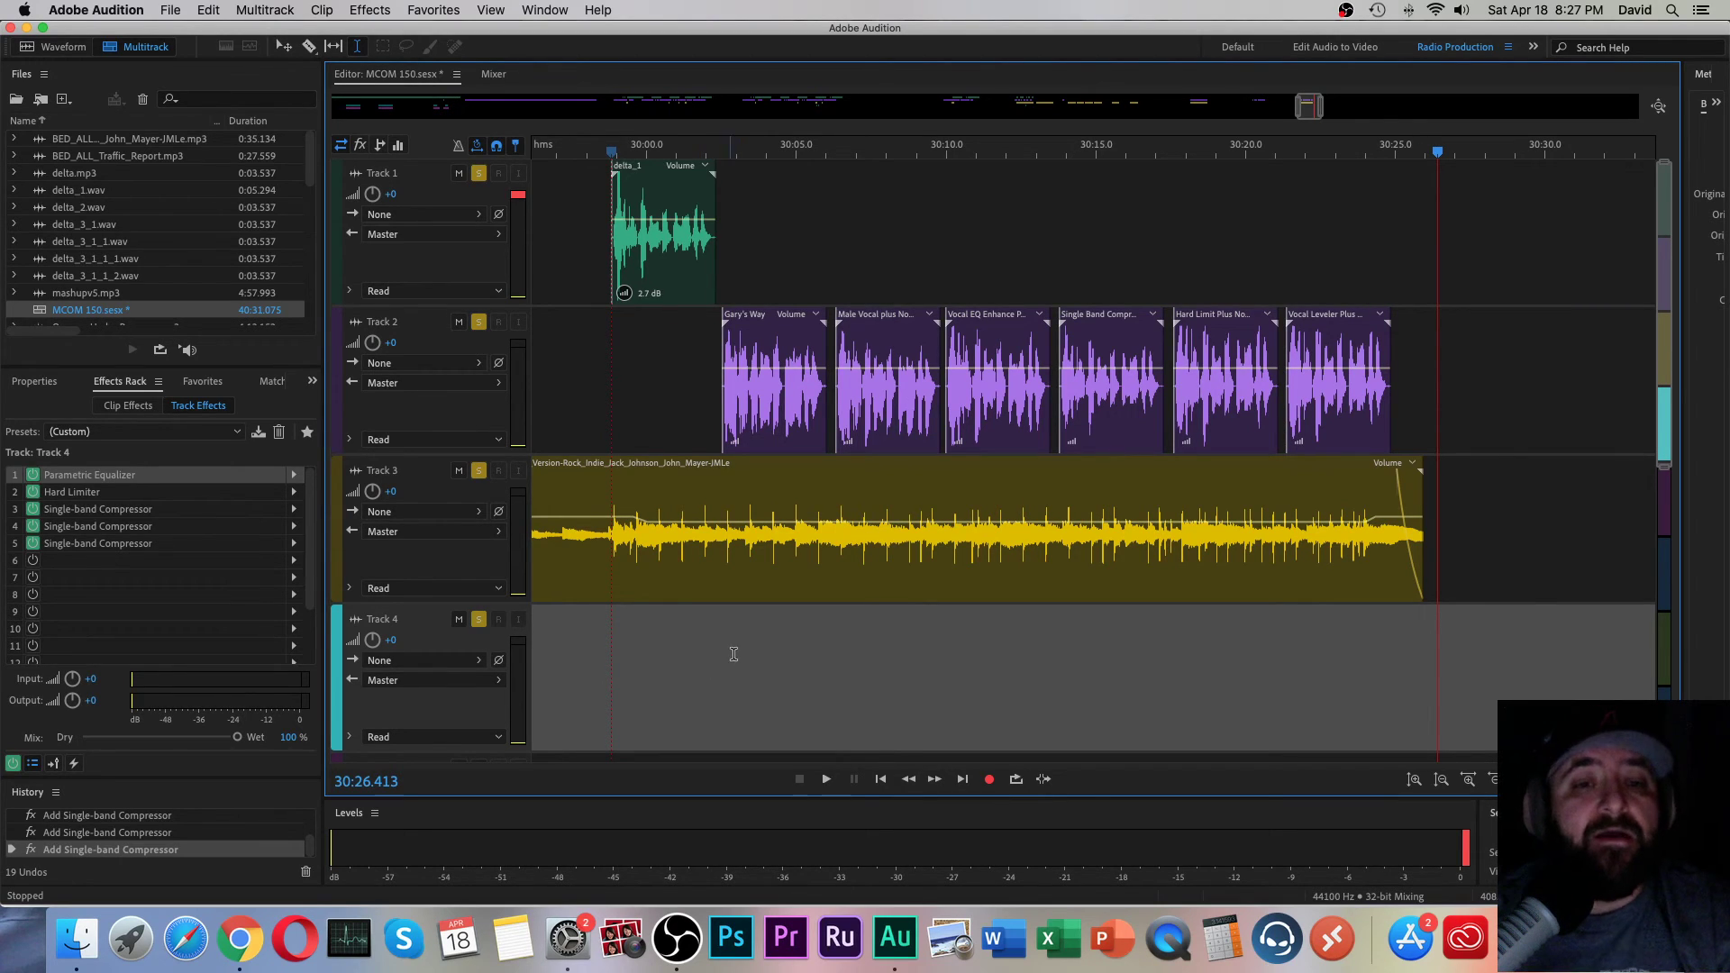
{"action": "left_click", "coordinate": [722, 656]}
{"action": "key", "text": "space"}
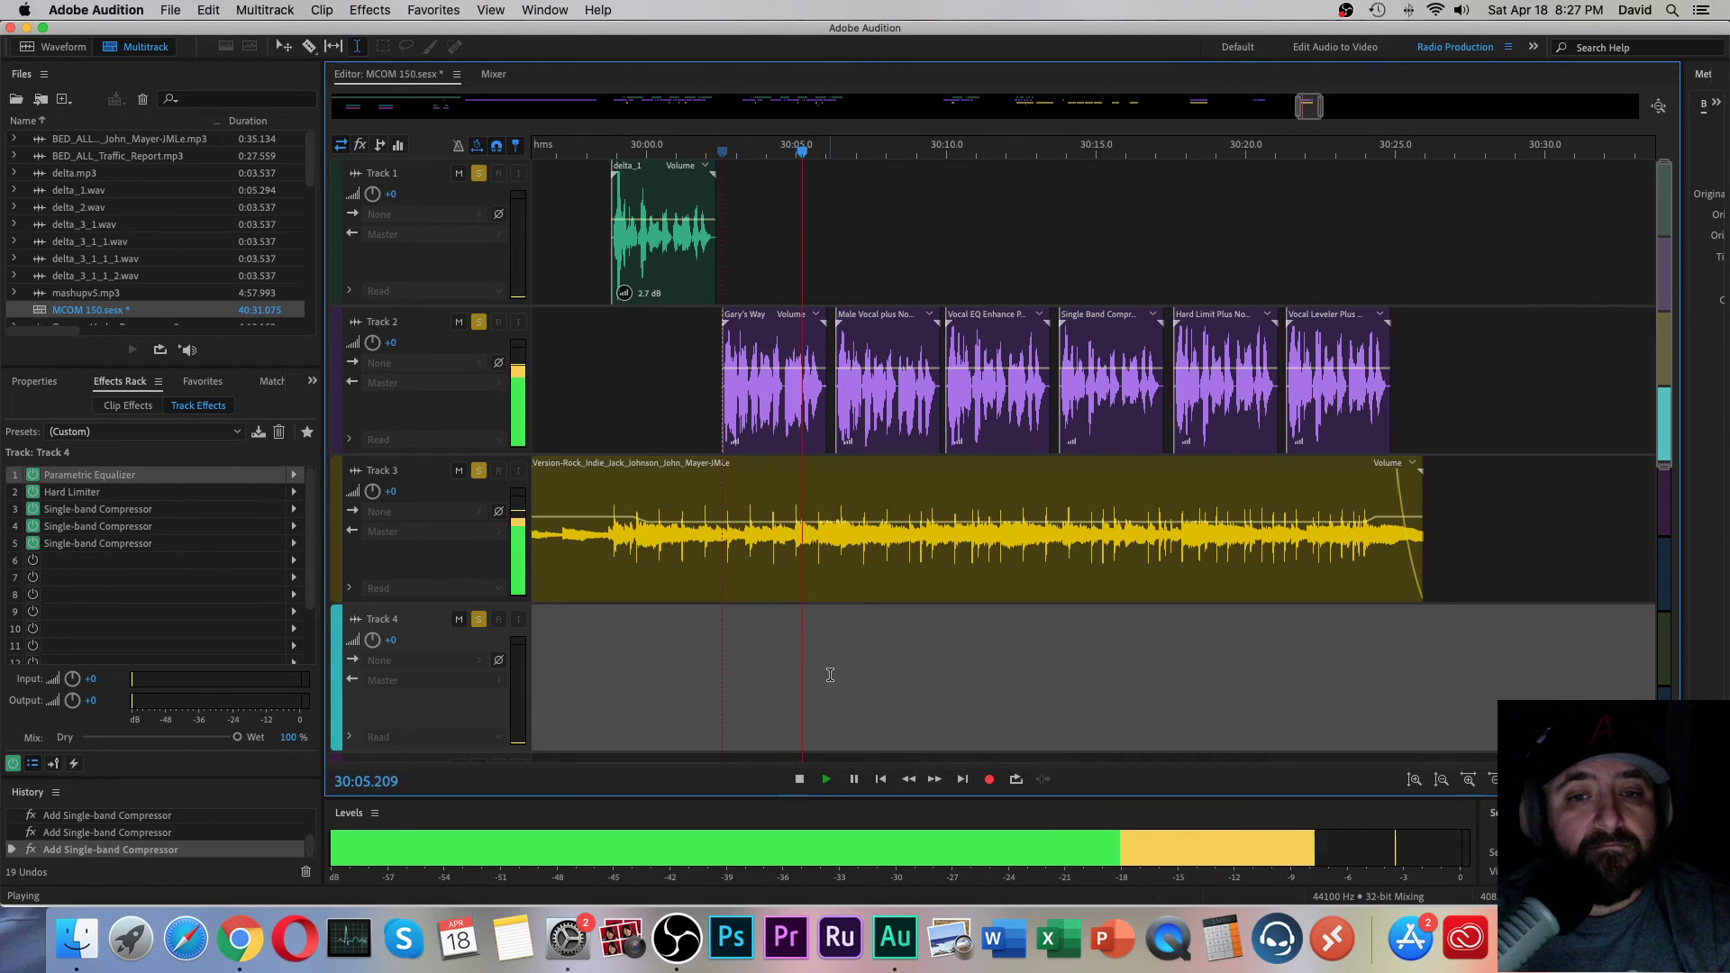
{"action": "key", "text": "space"}
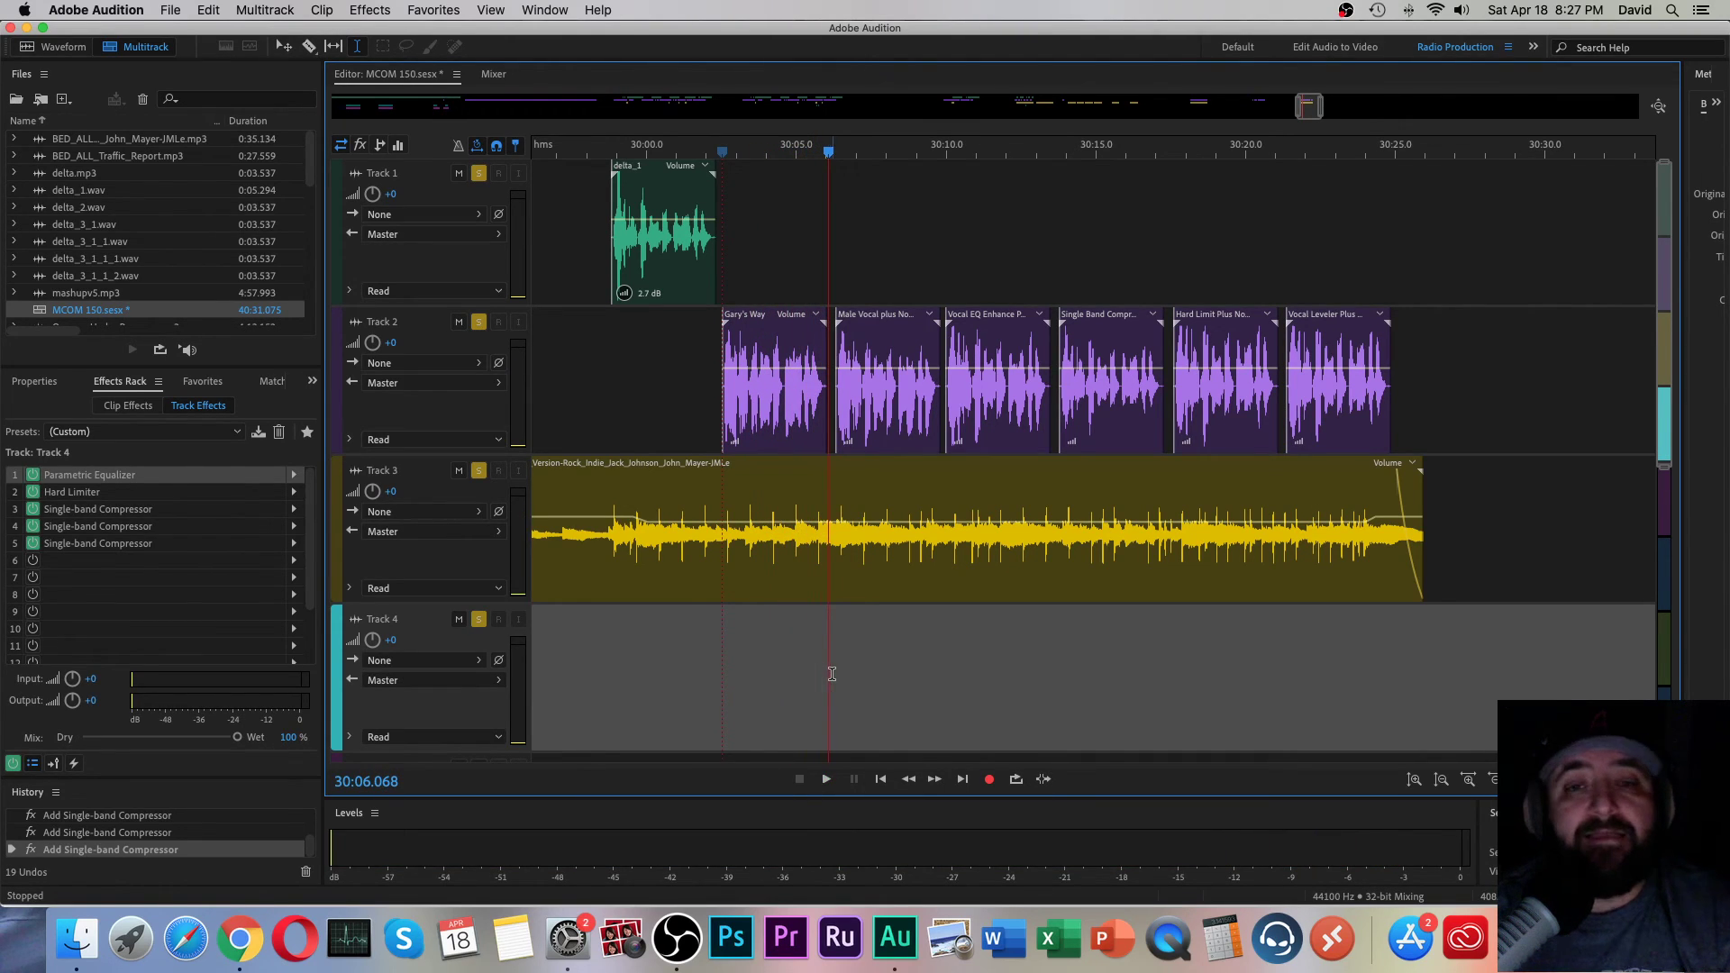
{"action": "left_click", "coordinate": [1286, 668]}
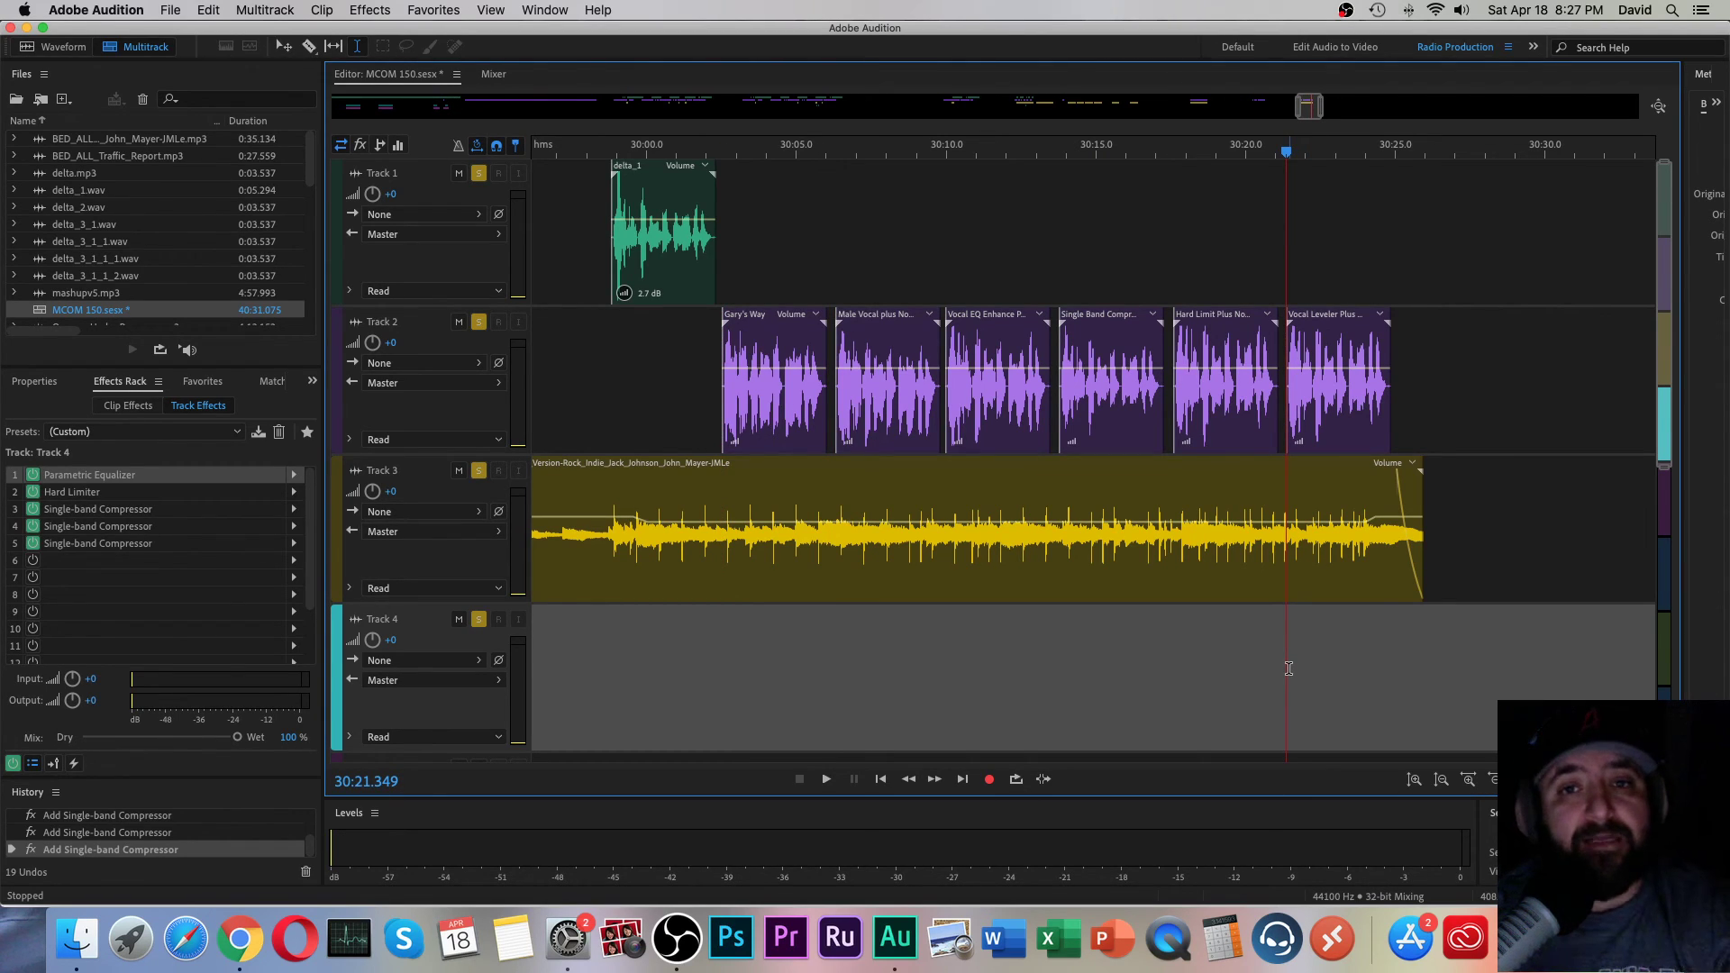
{"action": "key", "text": "space"}
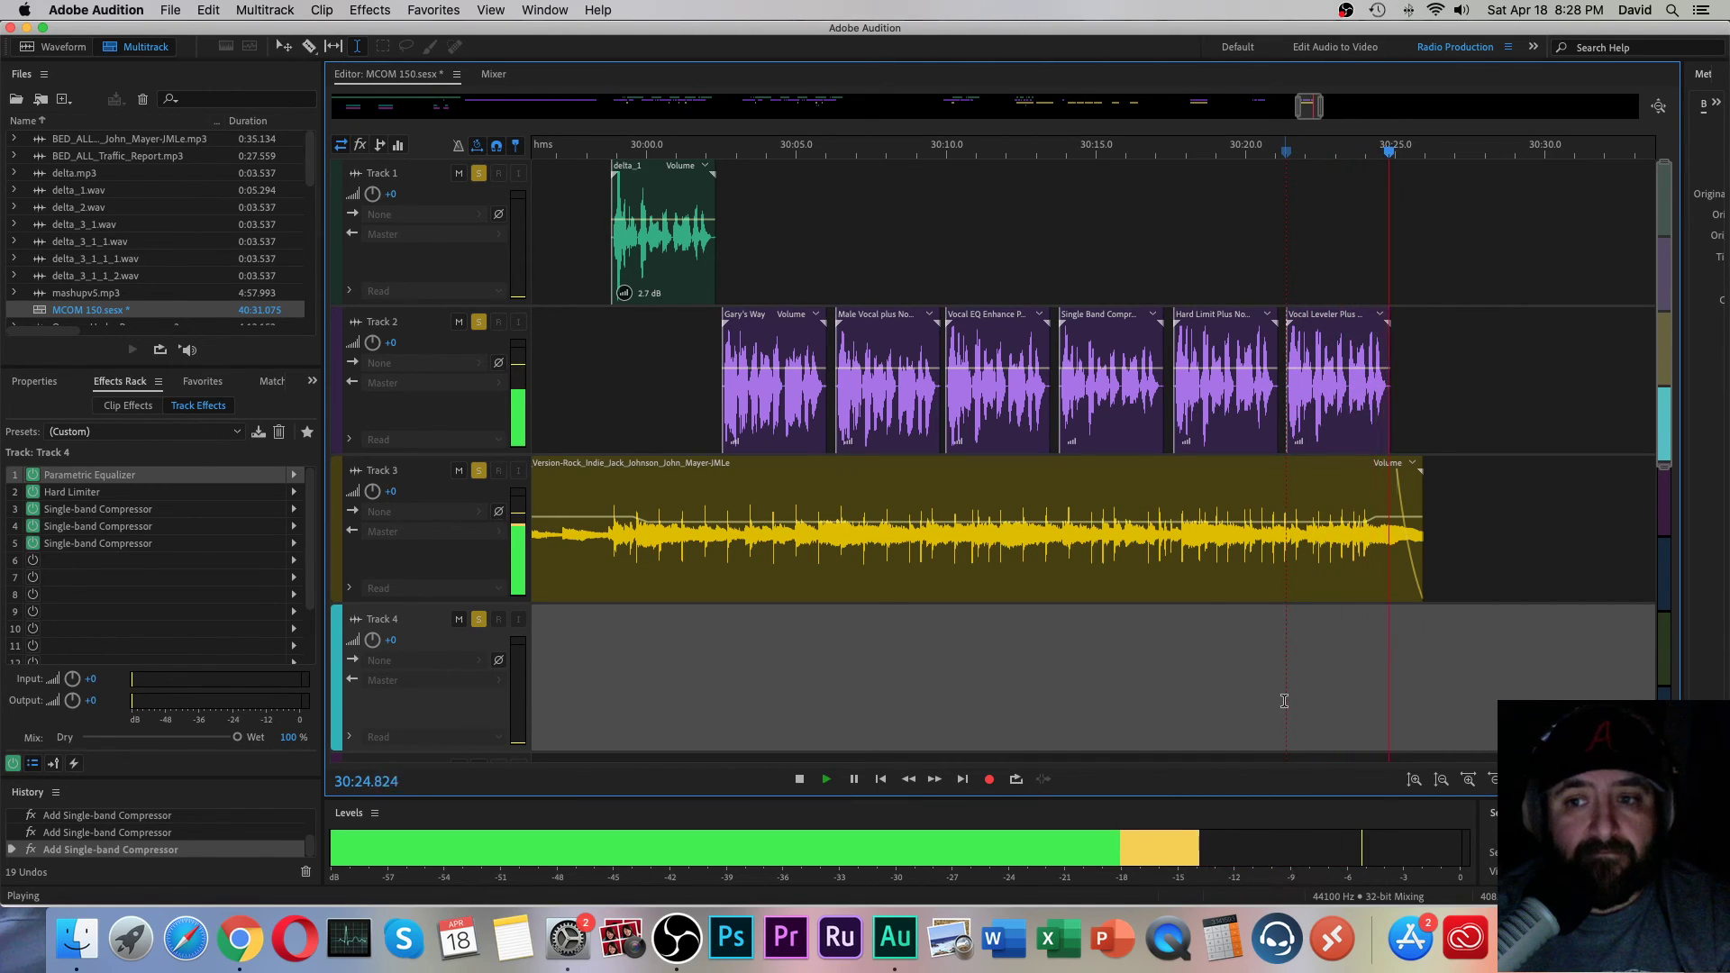
{"action": "key", "text": "space"}
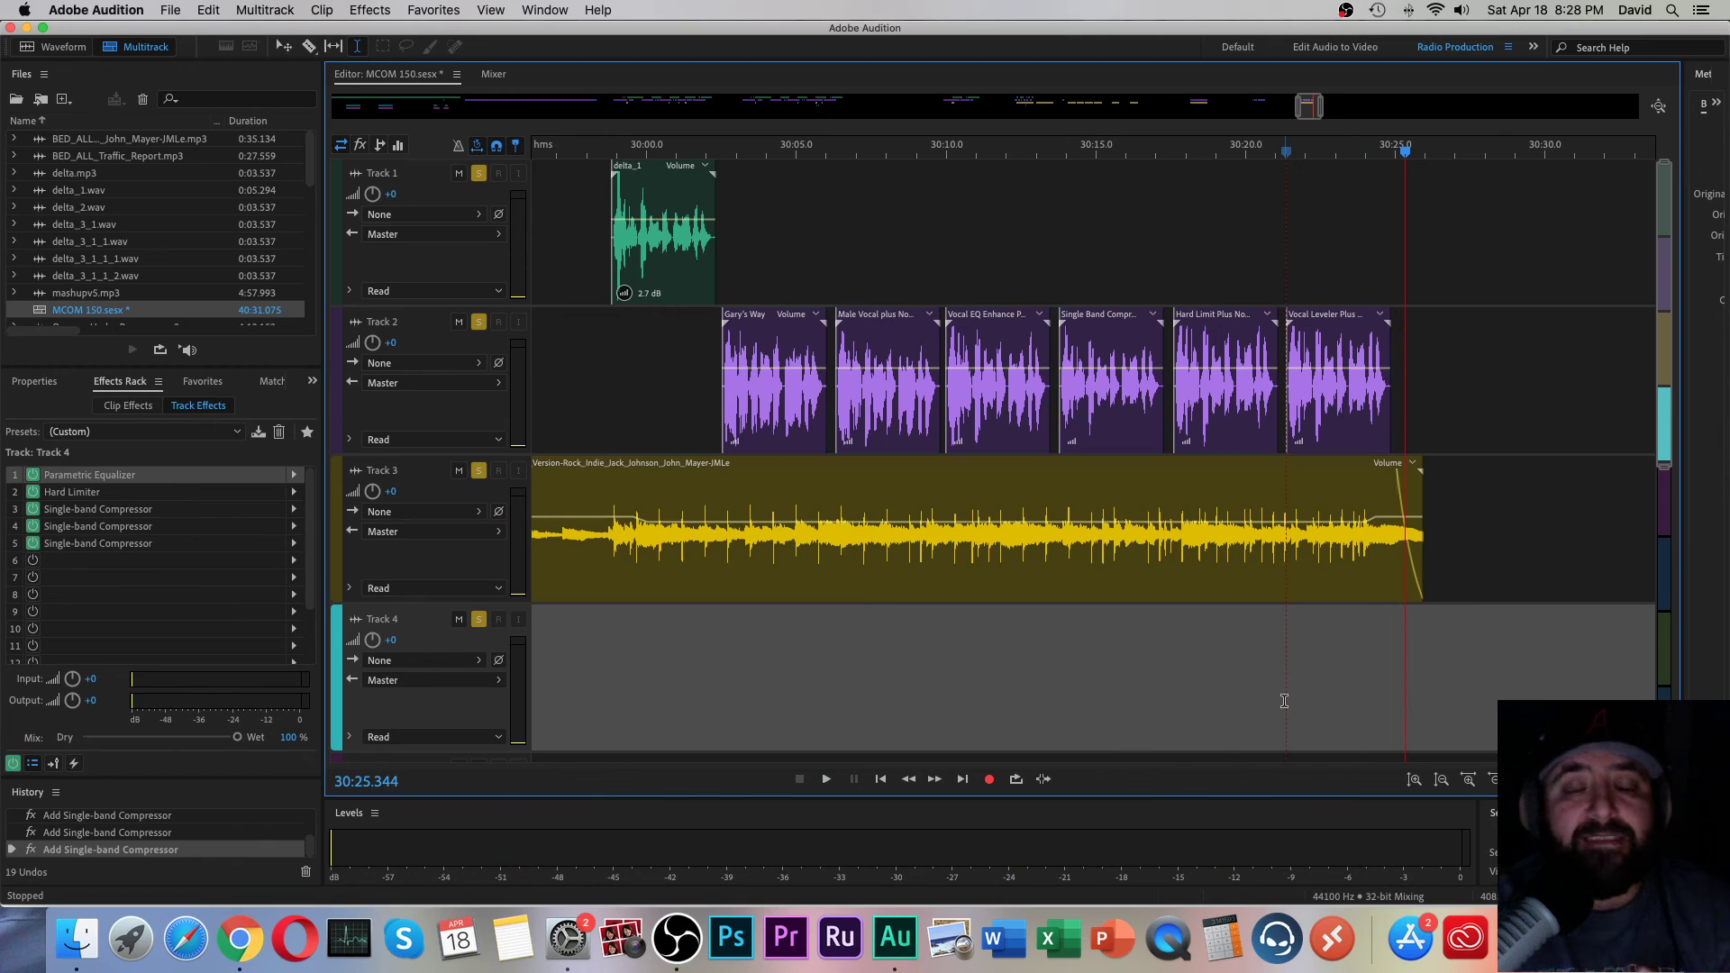